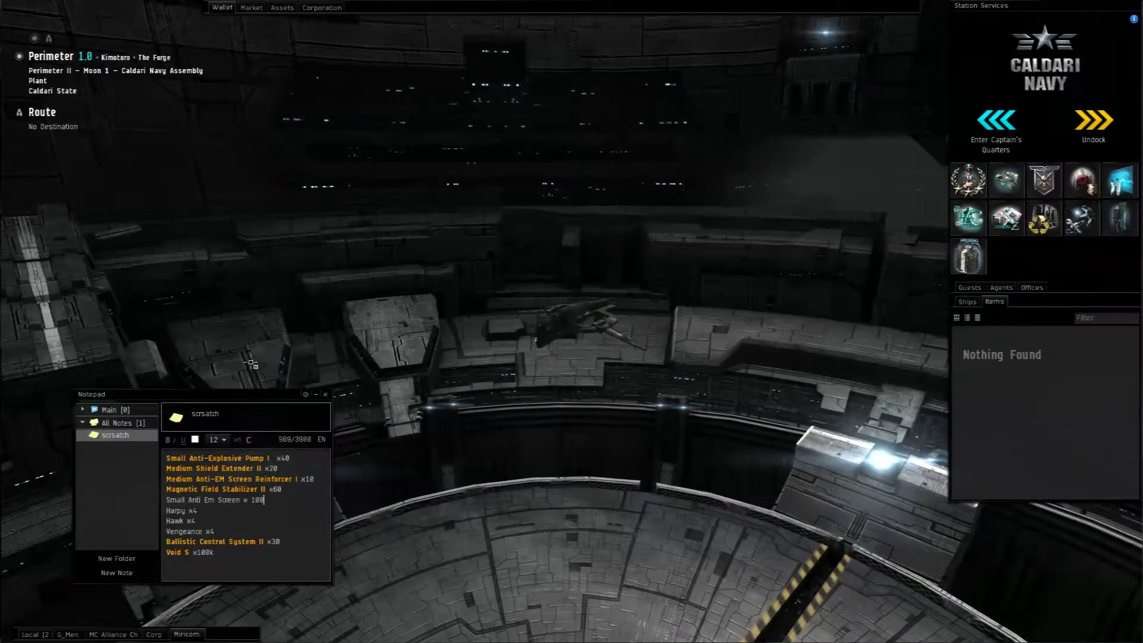
Step: Review the scrsatch note's lines (Medium Shield Extender II, Hawk x4, Harpy x4), then switch to EveHQ Prism
{"action": "left_click_drag", "start_coordinate": [219, 398], "coordinate": [193, 400]}
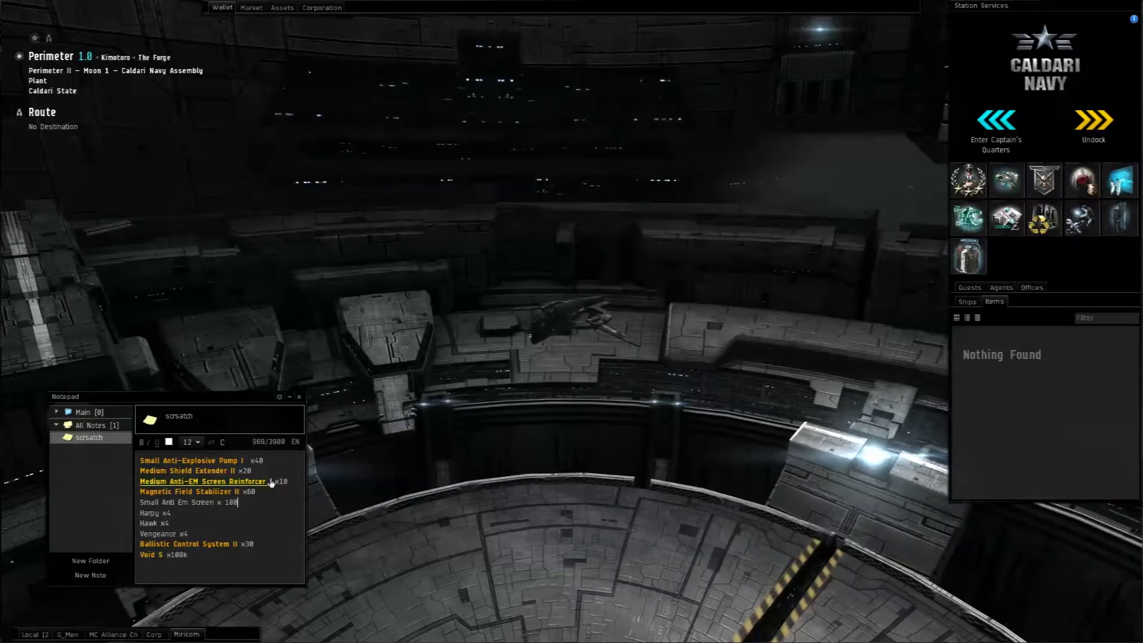
{"action": "left_click", "coordinate": [295, 474]}
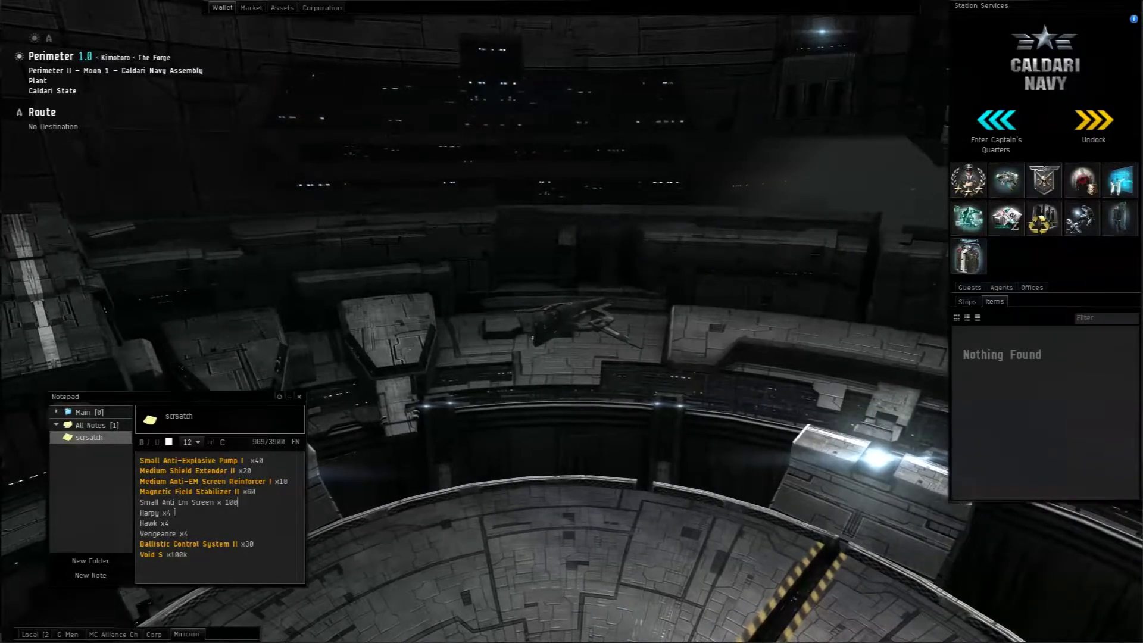
{"action": "left_click", "coordinate": [199, 524]}
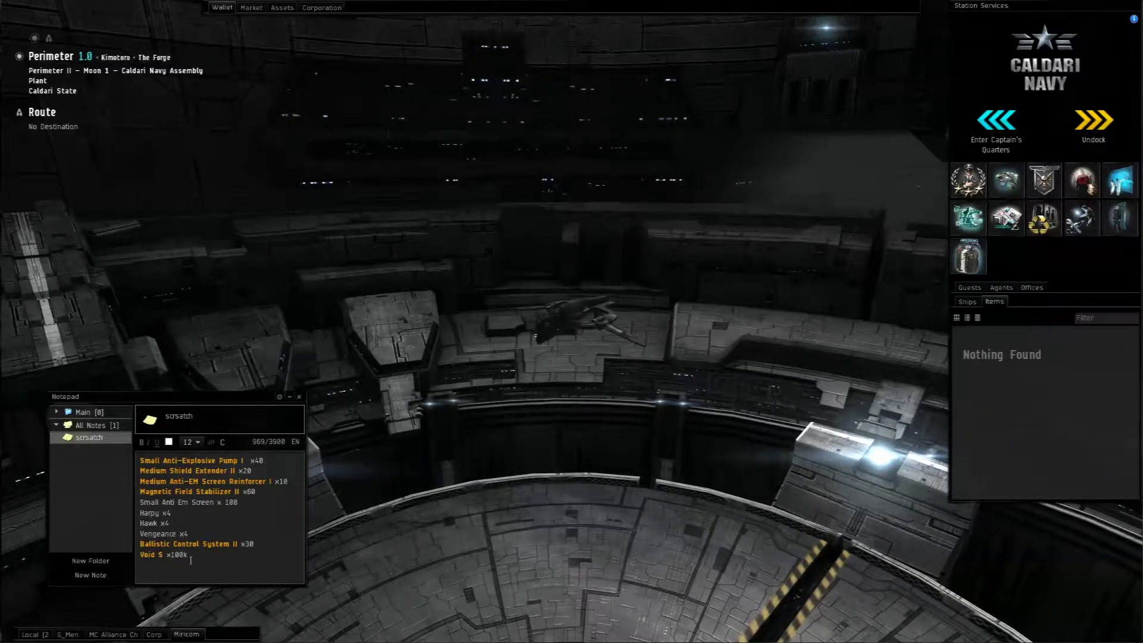
{"action": "key", "text": "Up"}
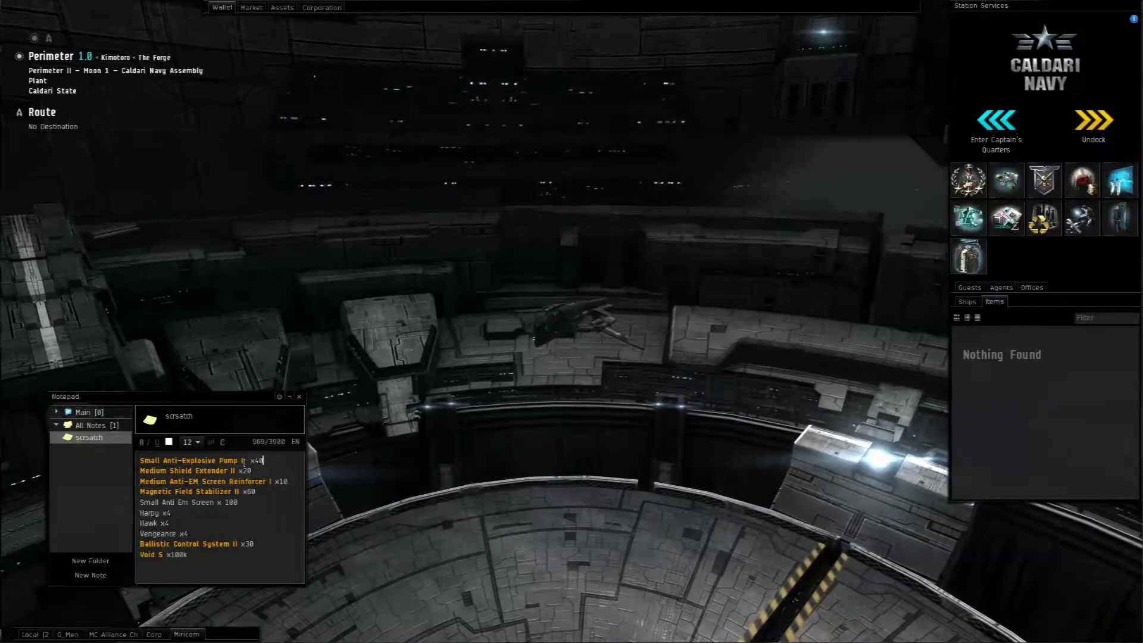
{"action": "left_click", "coordinate": [265, 460]}
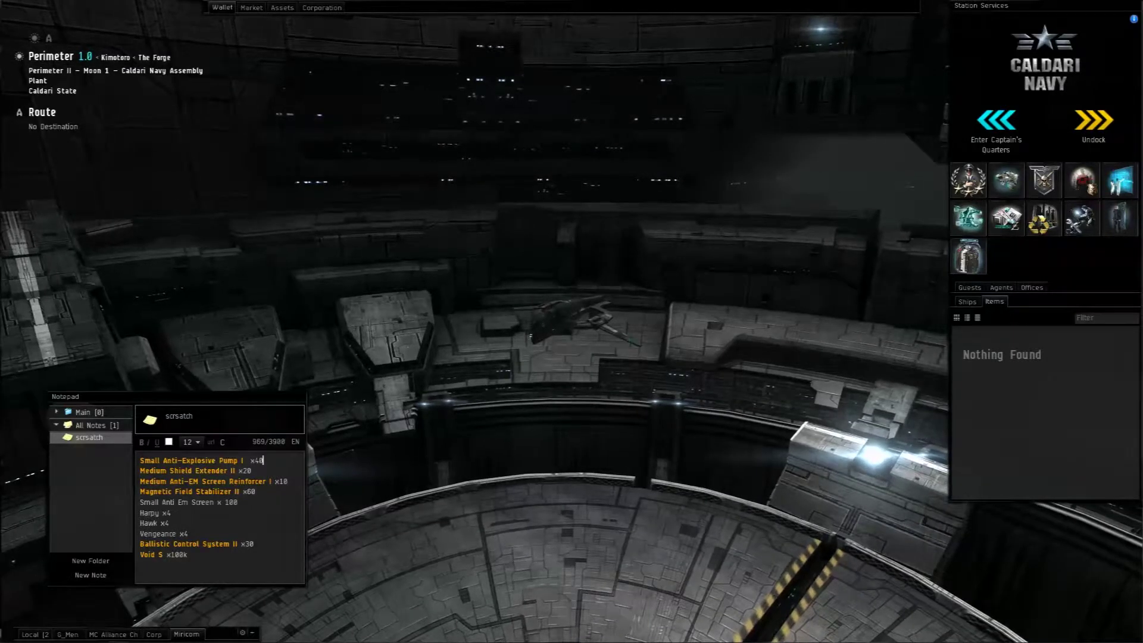
{"action": "key", "text": "alt+Tab"}
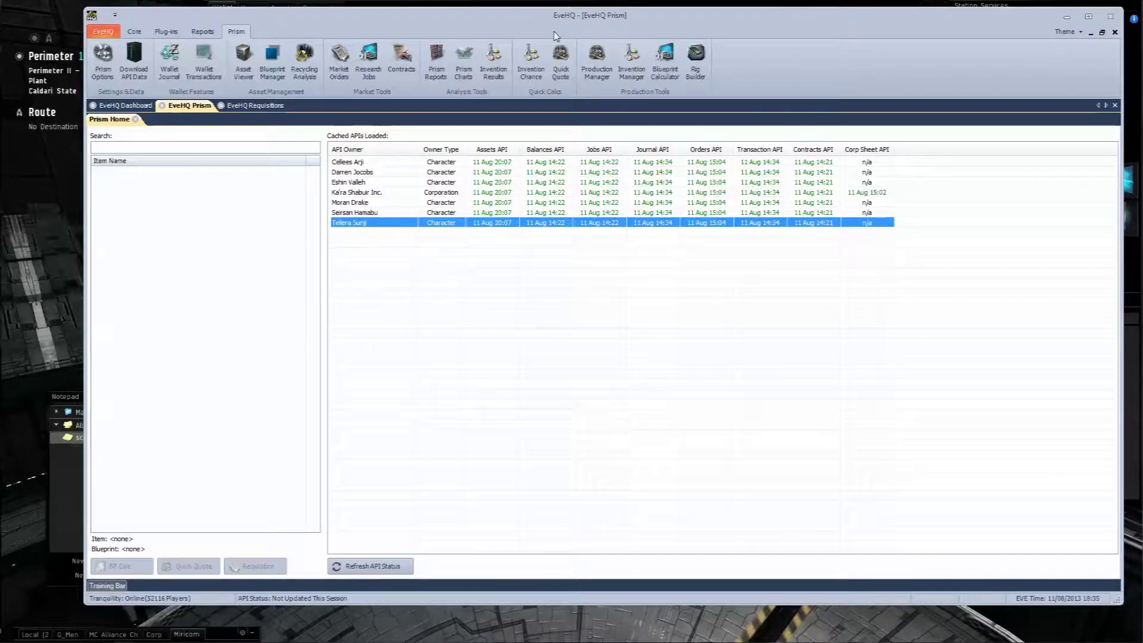
Step: Open the Blueprint Calculator with the Small Anti-Explosive Pump I Blueprint, searching 'Small Anti'
{"action": "left_click_drag", "start_coordinate": [565, 15], "coordinate": [969, 42]}
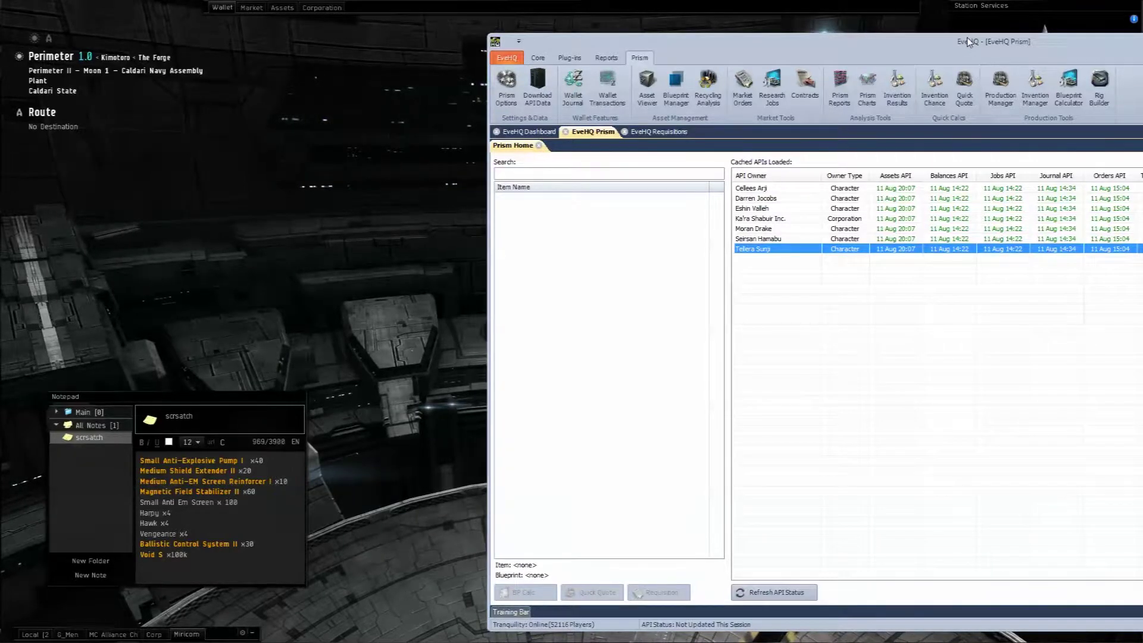
{"action": "left_click_drag", "start_coordinate": [969, 42], "coordinate": [585, 21]}
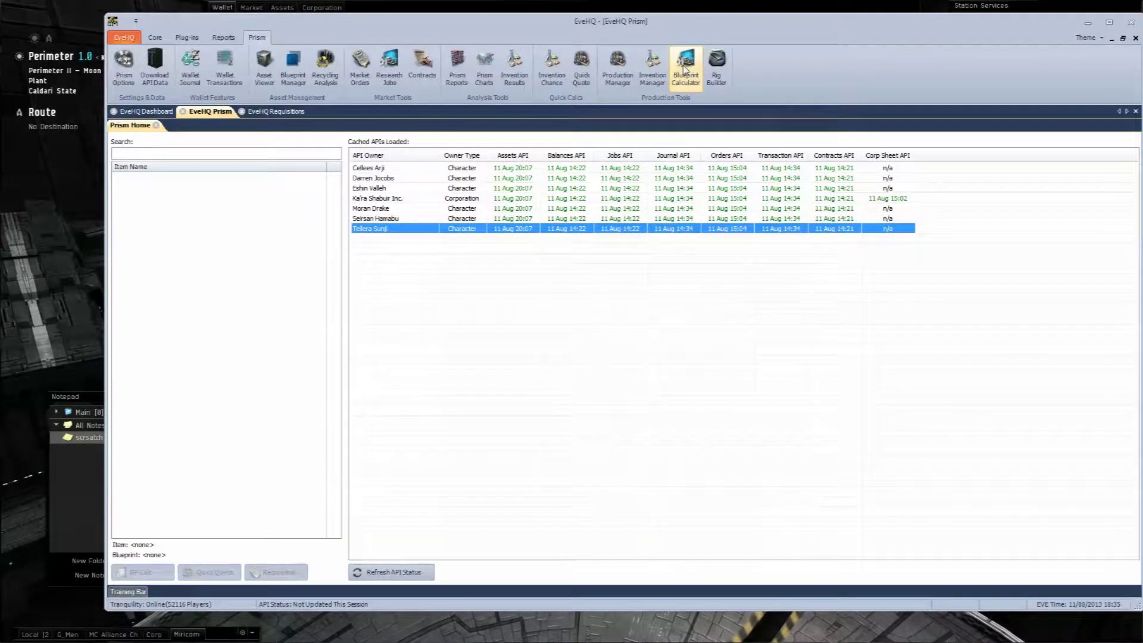
{"action": "left_click", "coordinate": [685, 70]}
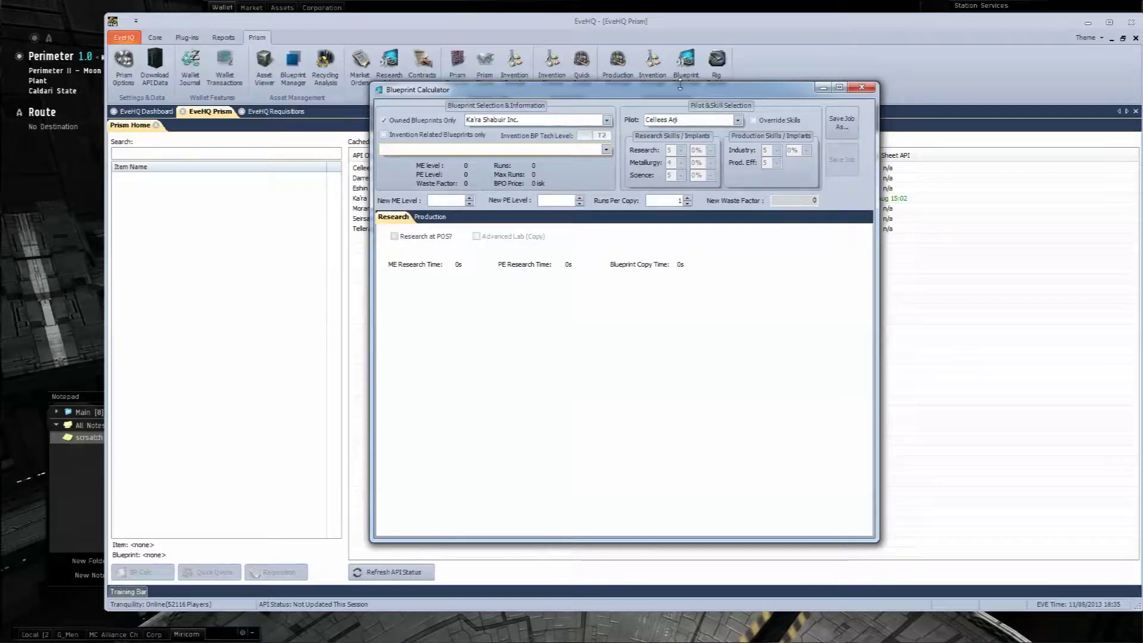
{"action": "type", "text": "Sma"}
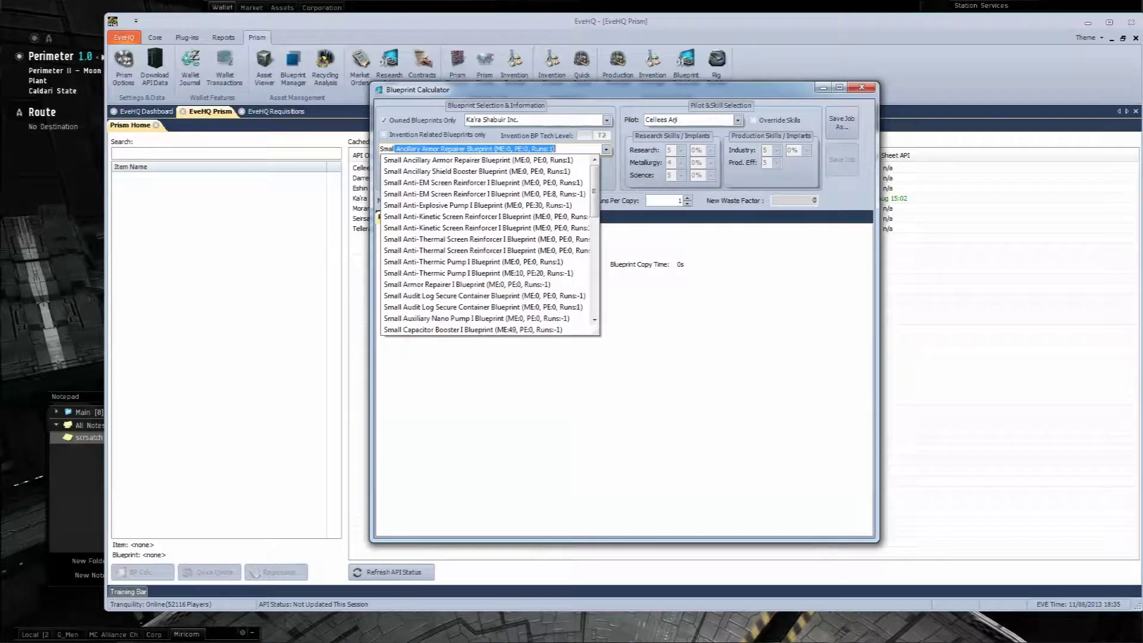
{"action": "type", "text": "ll "}
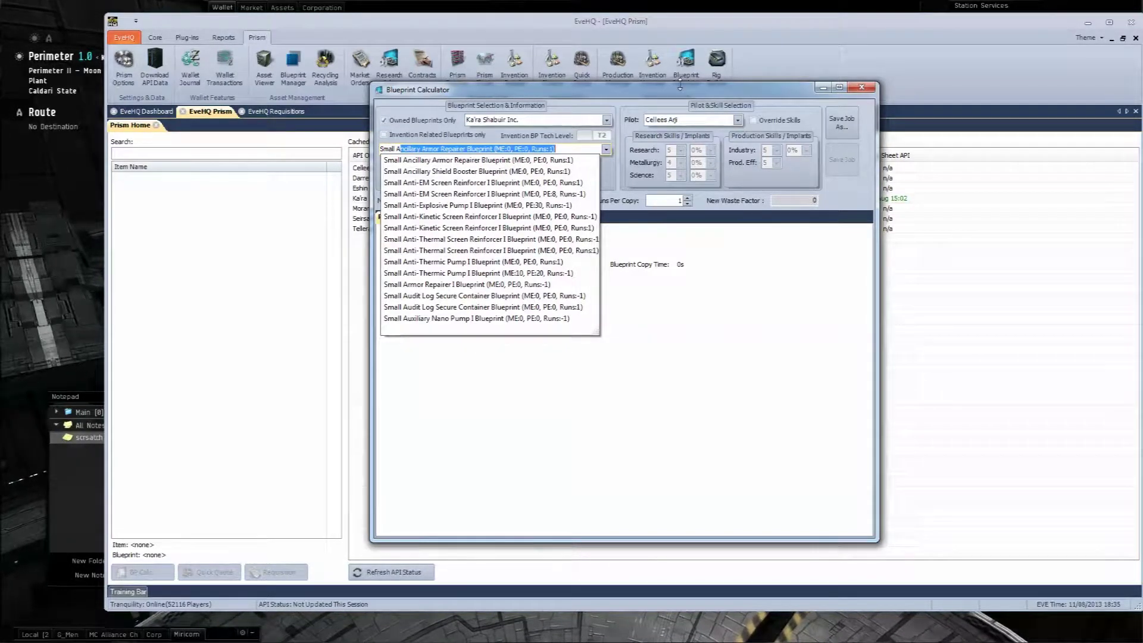
{"action": "type", "text": "Anti"}
{"action": "key", "text": "Down"}
{"action": "key", "text": "Down"}
{"action": "key", "text": "Down"}
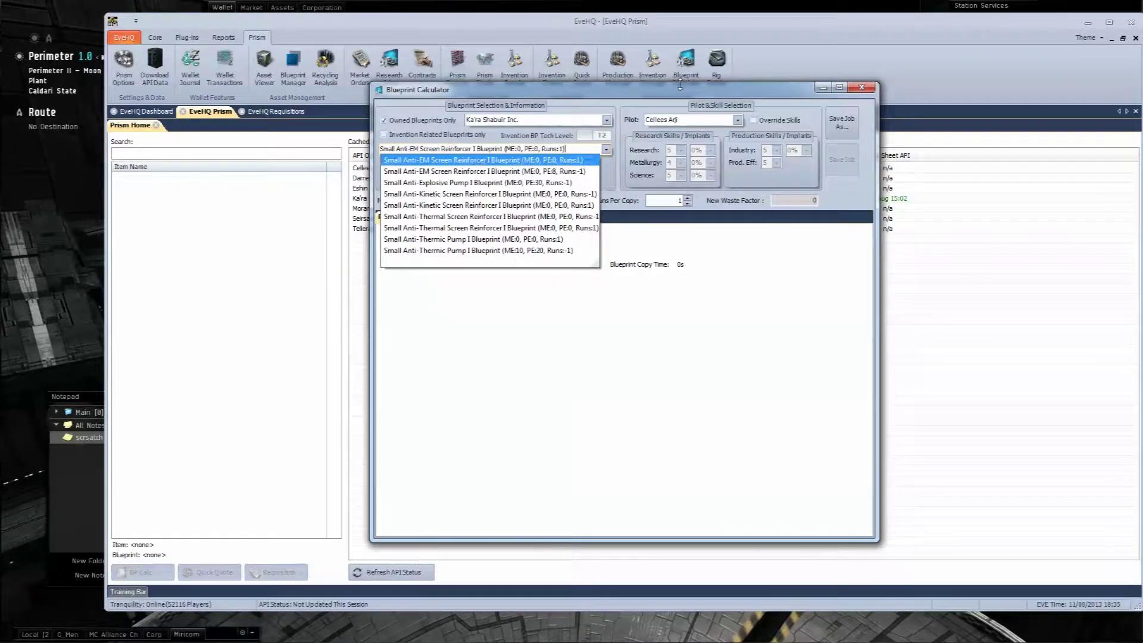
{"action": "key", "text": "Return"}
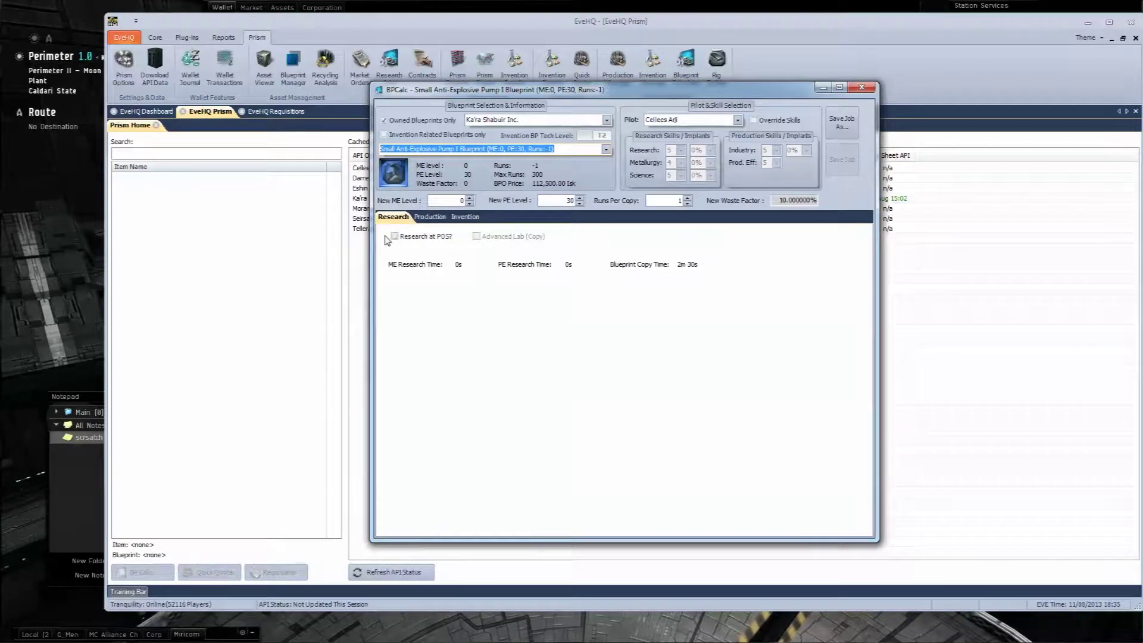
Step: Show the pump's production costs, check the Armor Plates and Nanite Compound rows, then return to EVE
{"action": "left_click", "coordinate": [427, 218]}
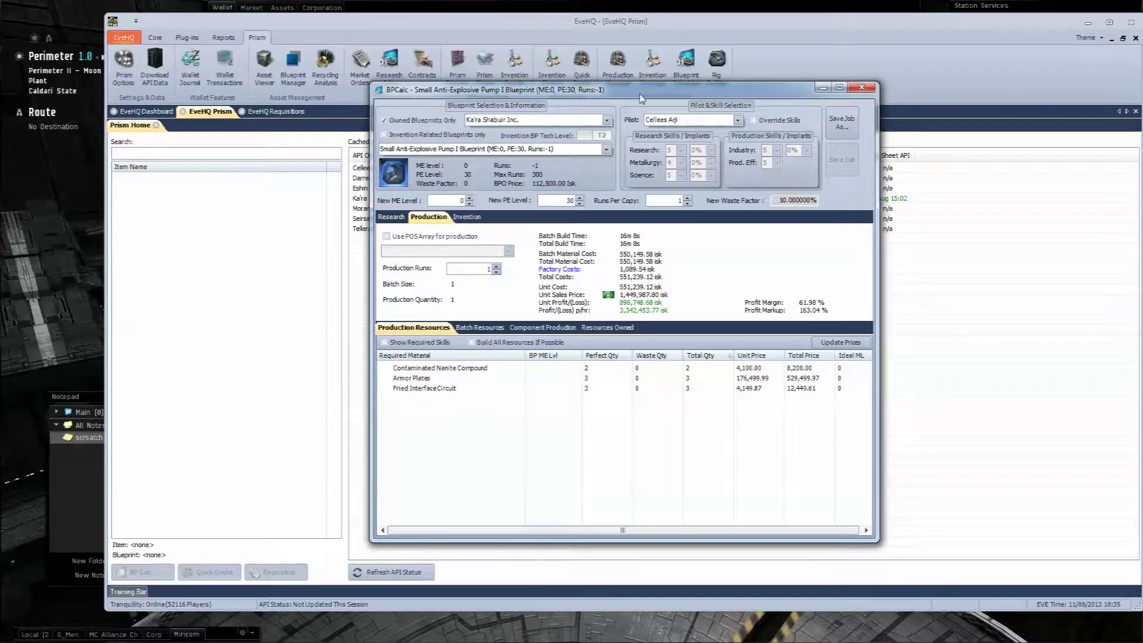
{"action": "left_click_drag", "start_coordinate": [629, 95], "coordinate": [717, 122]}
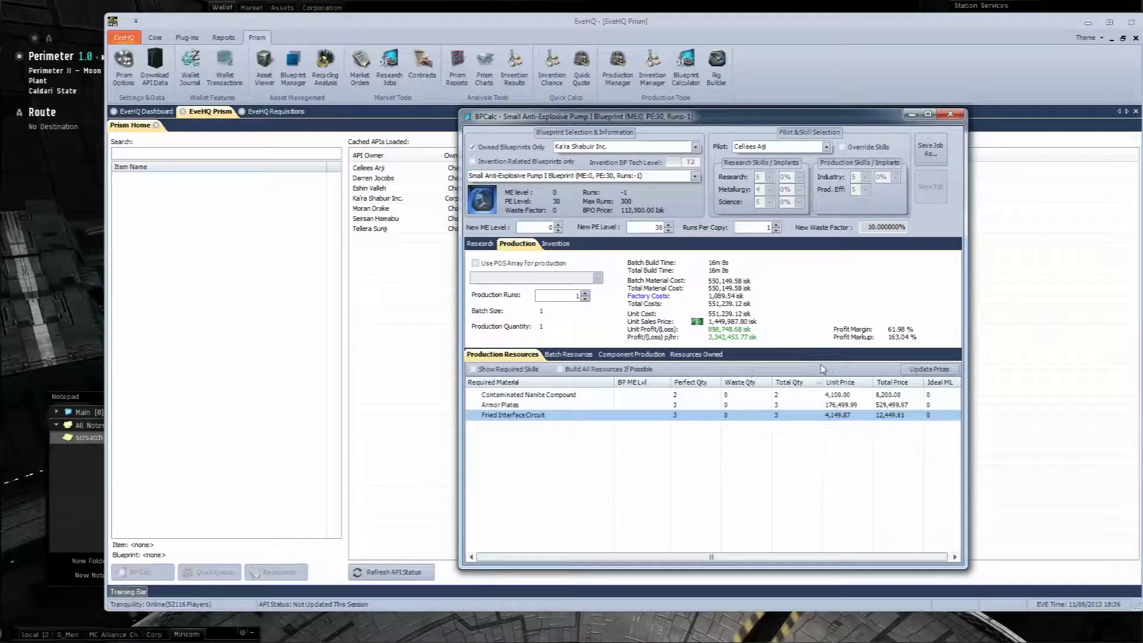
{"action": "left_click", "coordinate": [835, 405]}
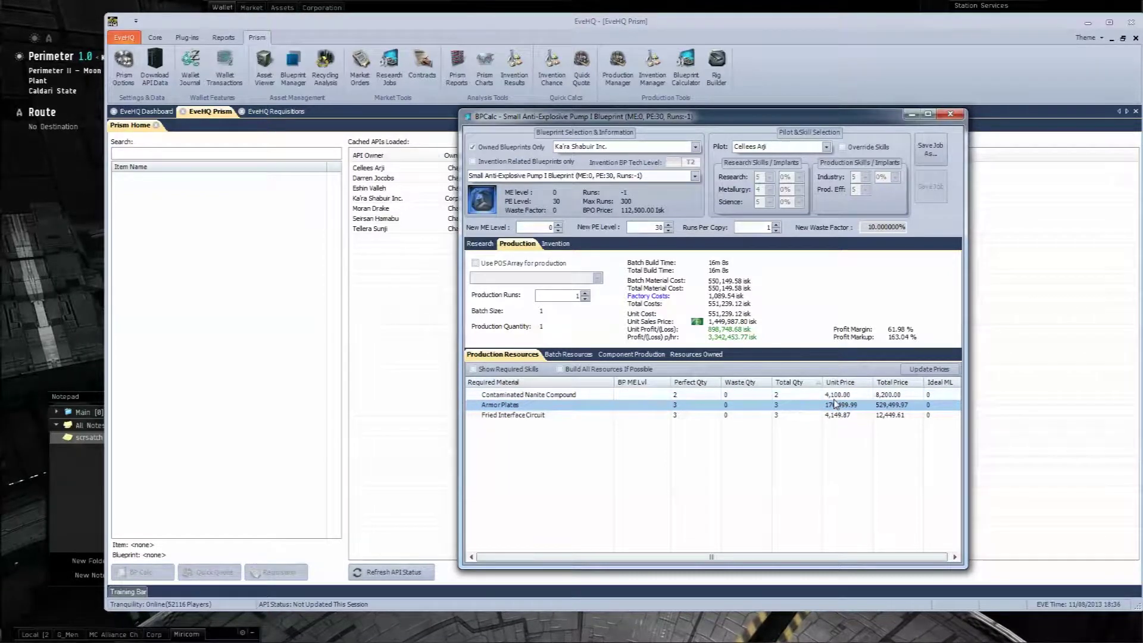
{"action": "left_click", "coordinate": [835, 397]}
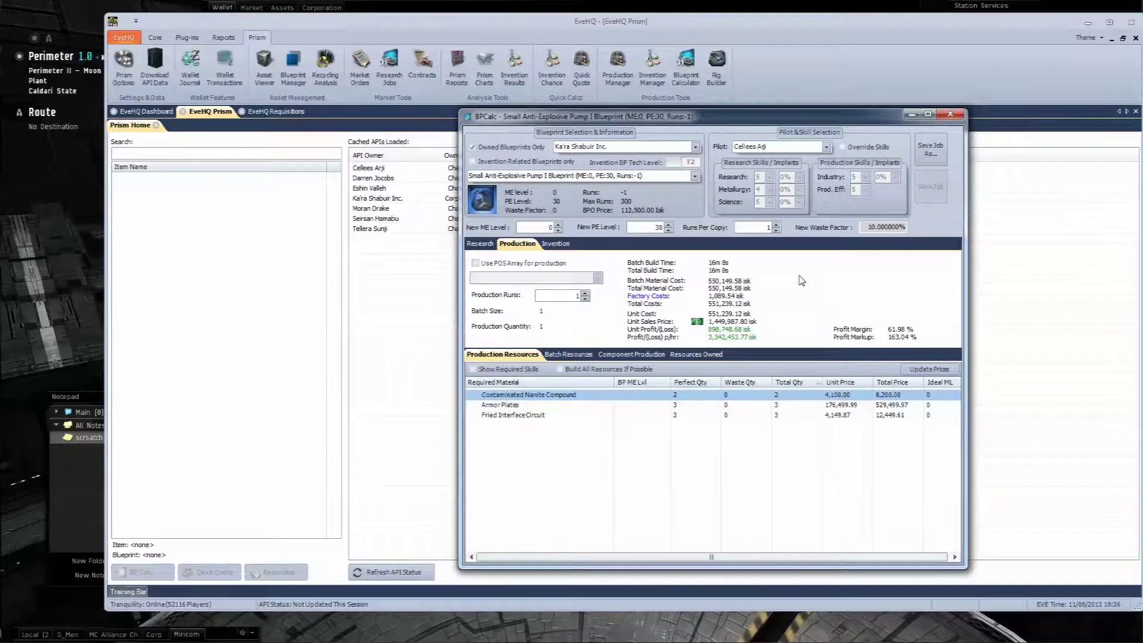
{"action": "double_click", "coordinate": [575, 296]}
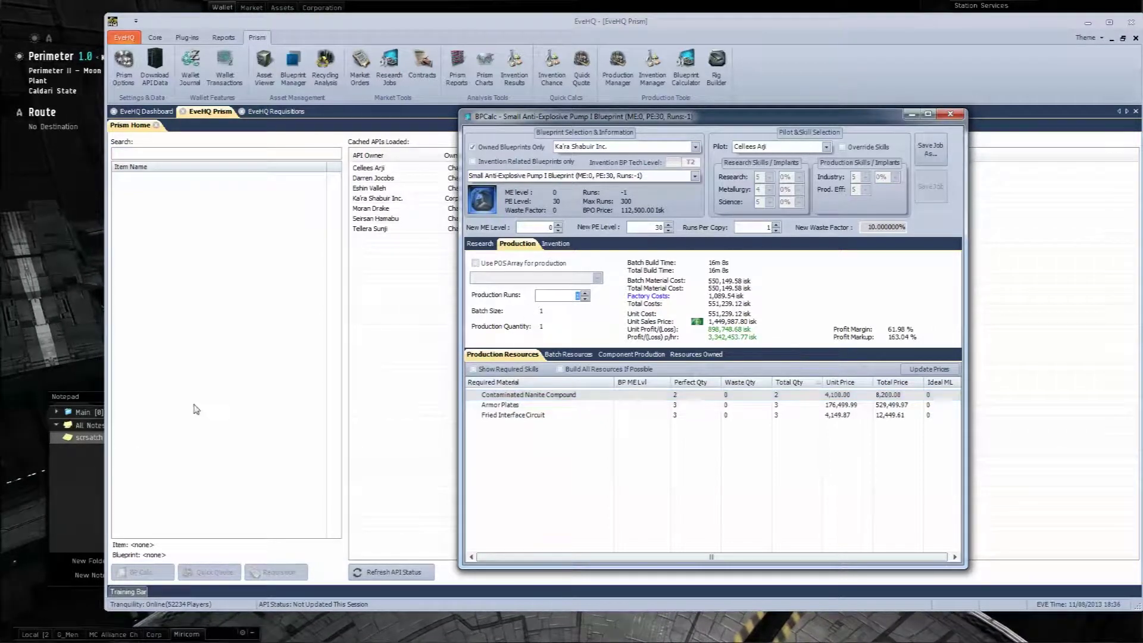
{"action": "left_click", "coordinate": [67, 494]}
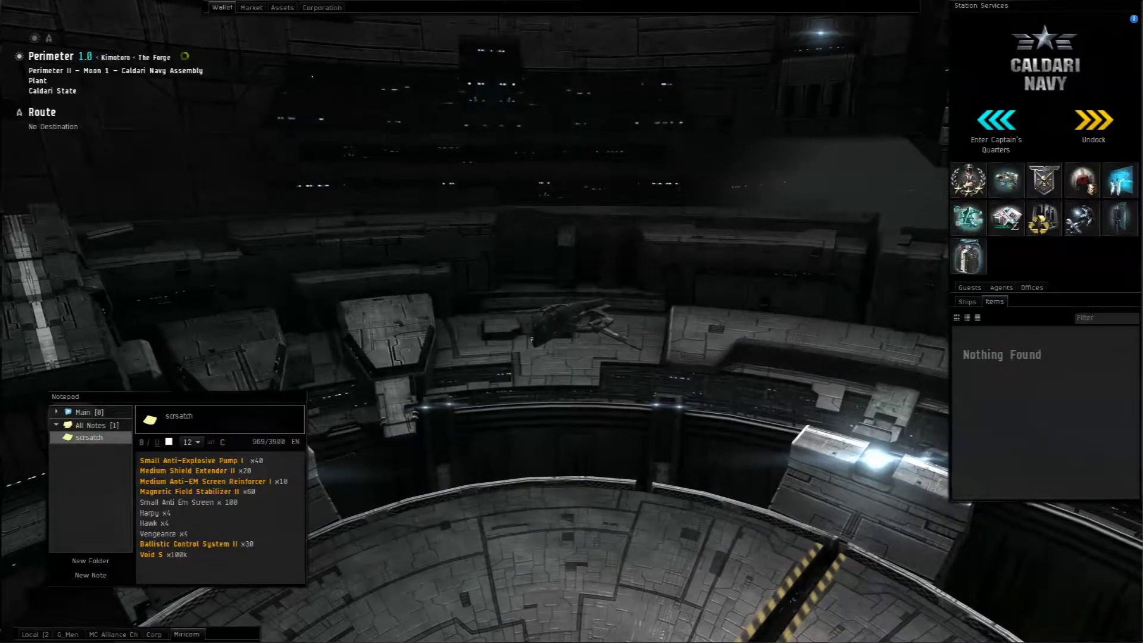
Step: Set the pump blueprint to 40 production runs and view materials required versus owned
{"action": "key", "text": "alt+Tab"}
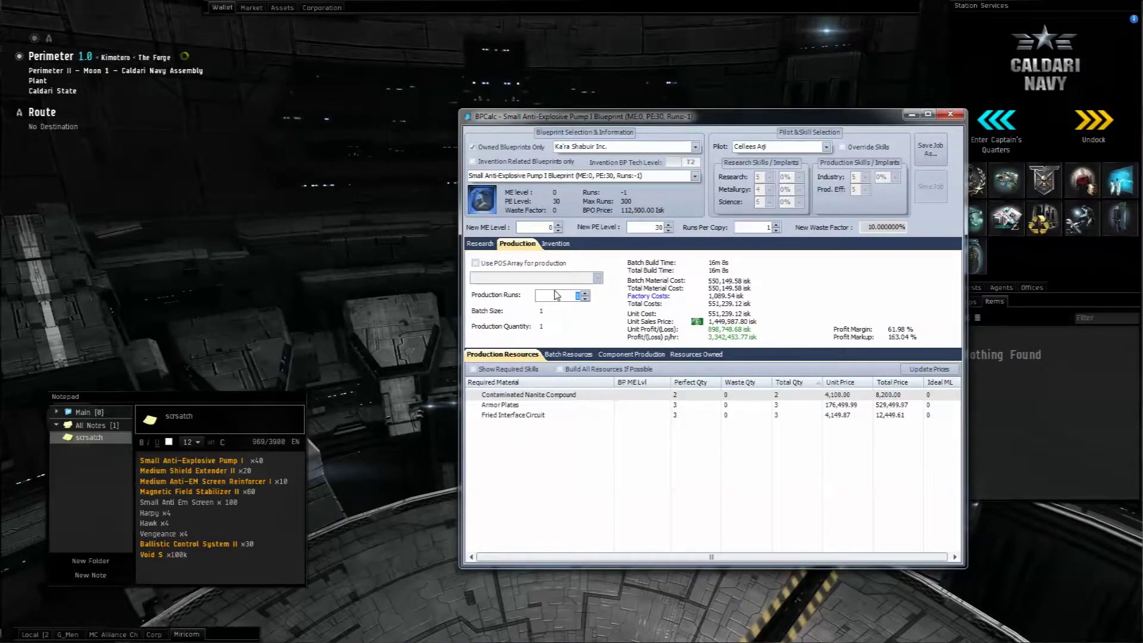
{"action": "type", "text": "7"}
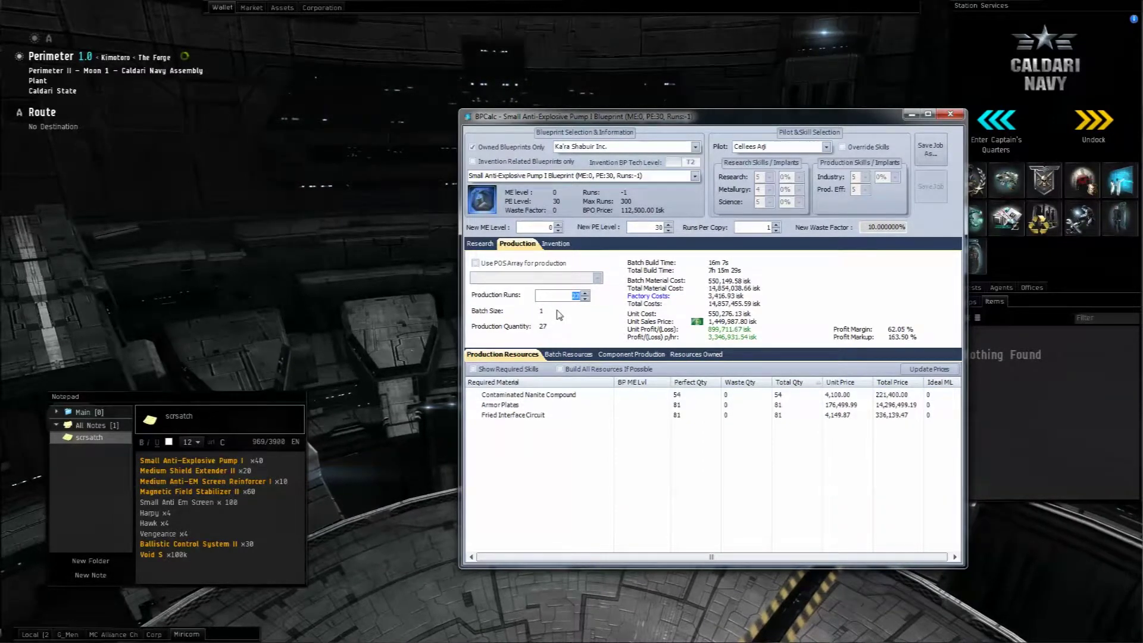
{"action": "type", "text": "3240"}
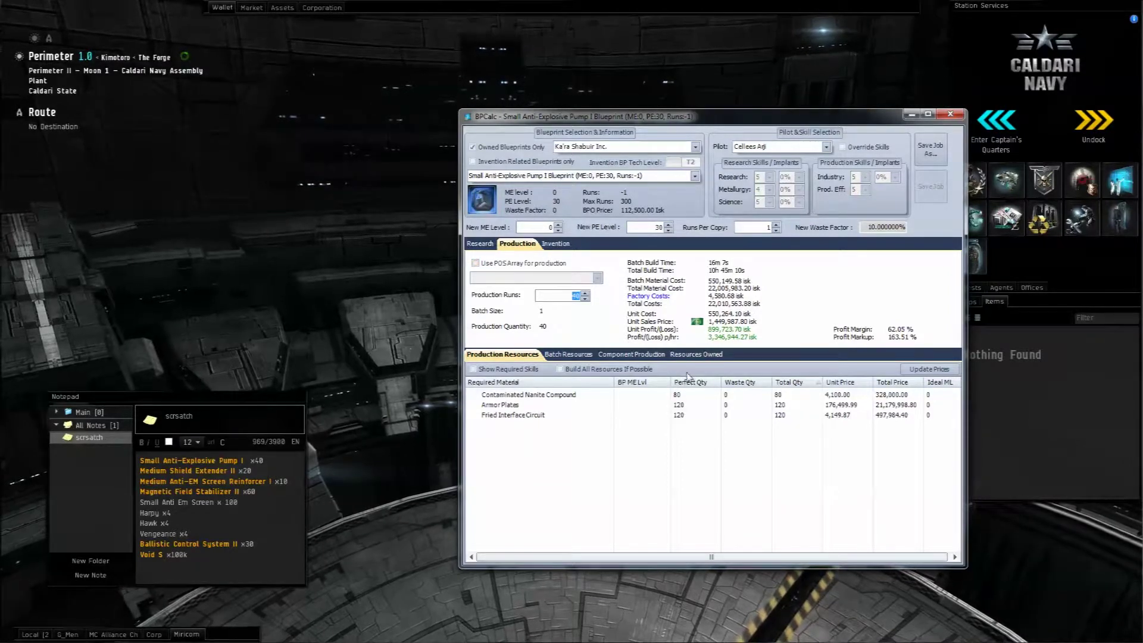
{"action": "left_click", "coordinate": [696, 355]}
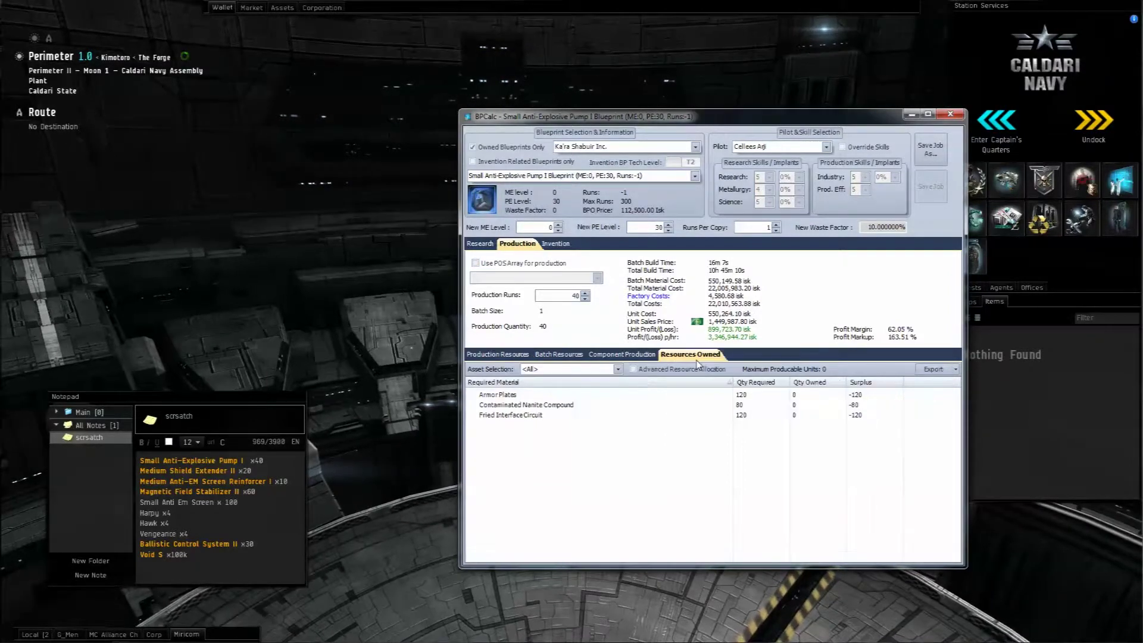
Step: Include corporation assets in owned counts, leaving Armor Plates 102 short, and open the export options
{"action": "left_click", "coordinate": [620, 368]}
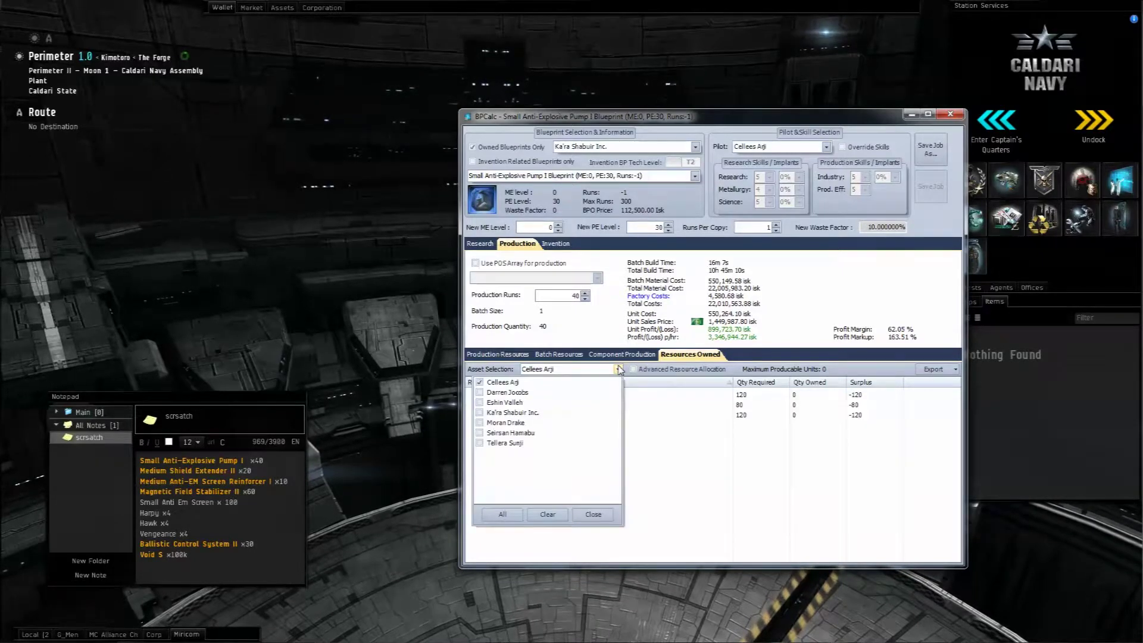
{"action": "left_click", "coordinate": [480, 413]}
{"action": "left_click", "coordinate": [785, 472]}
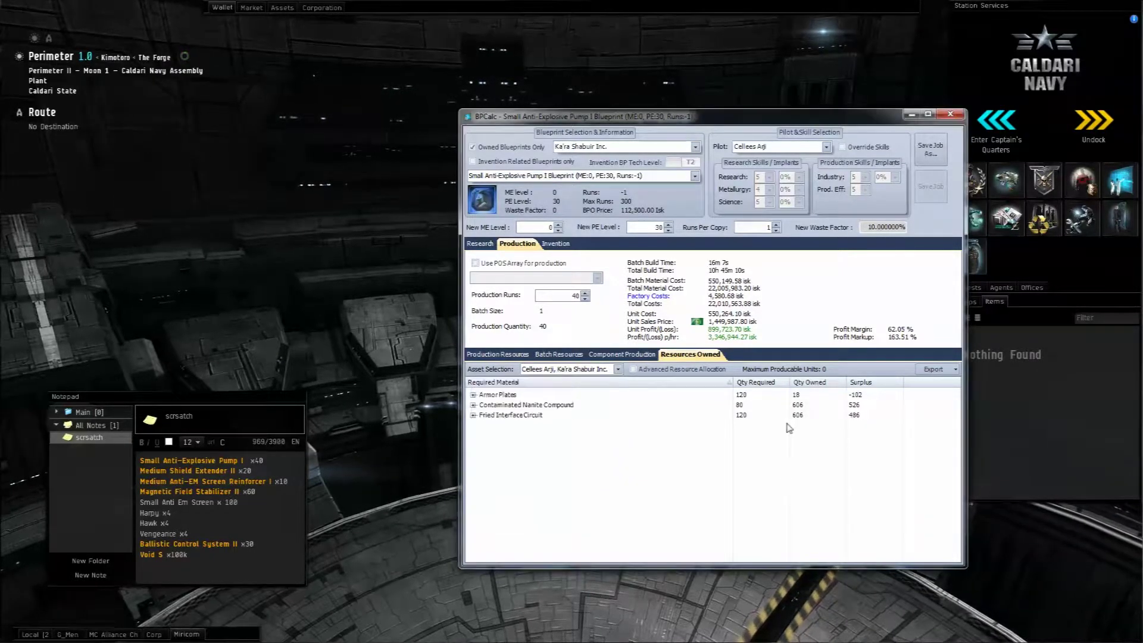
{"action": "left_click", "coordinate": [503, 405]}
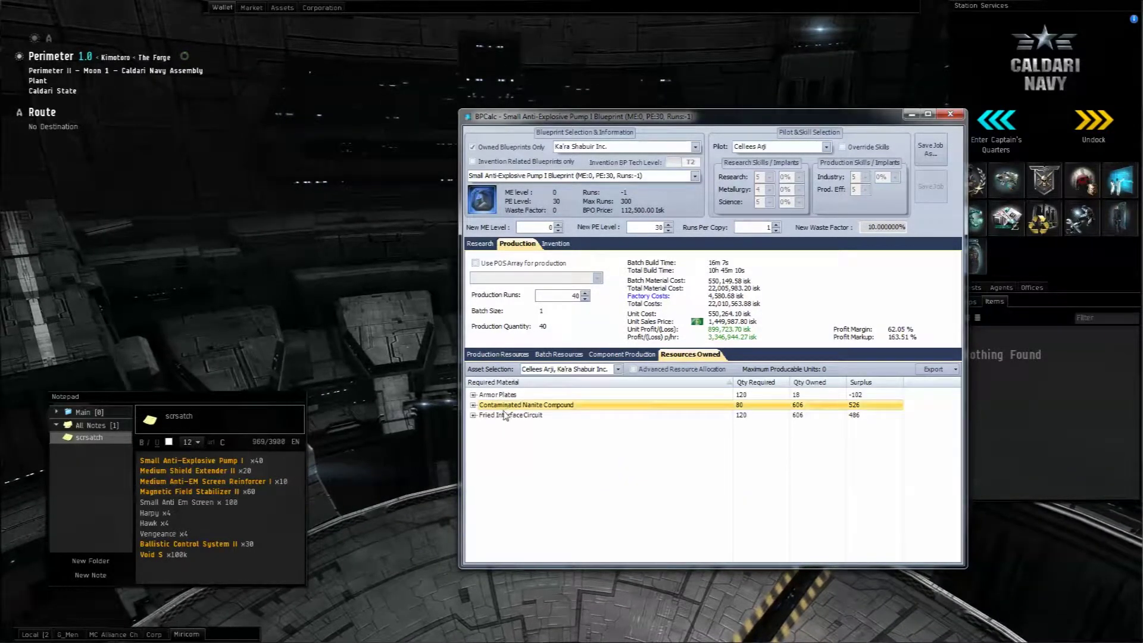
{"action": "left_click", "coordinate": [506, 415]}
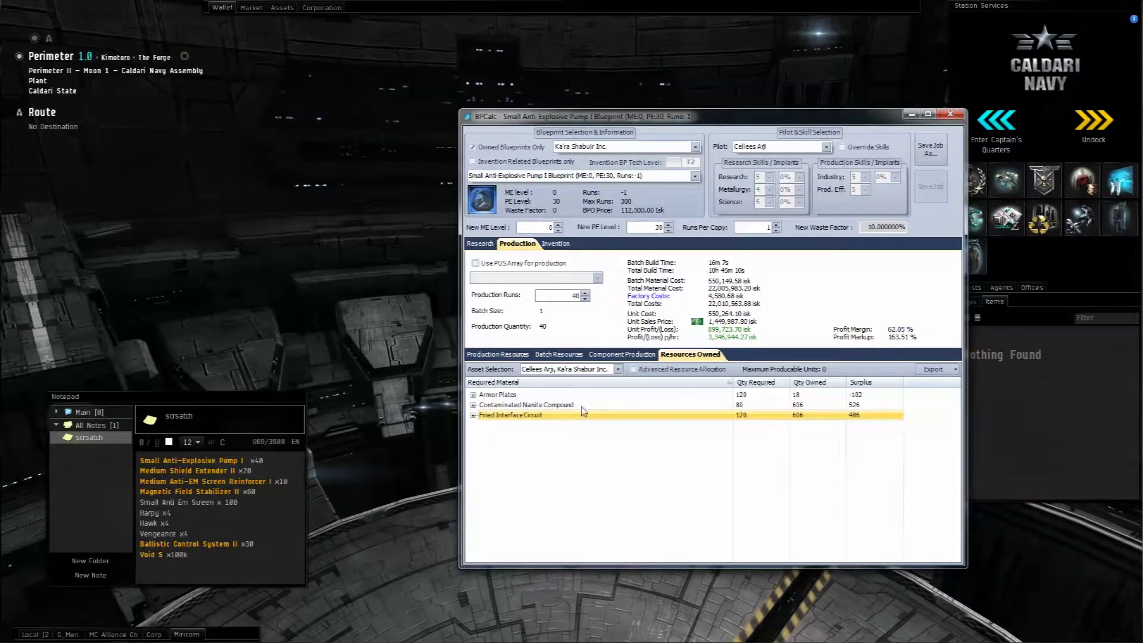
{"action": "left_click", "coordinate": [494, 396]}
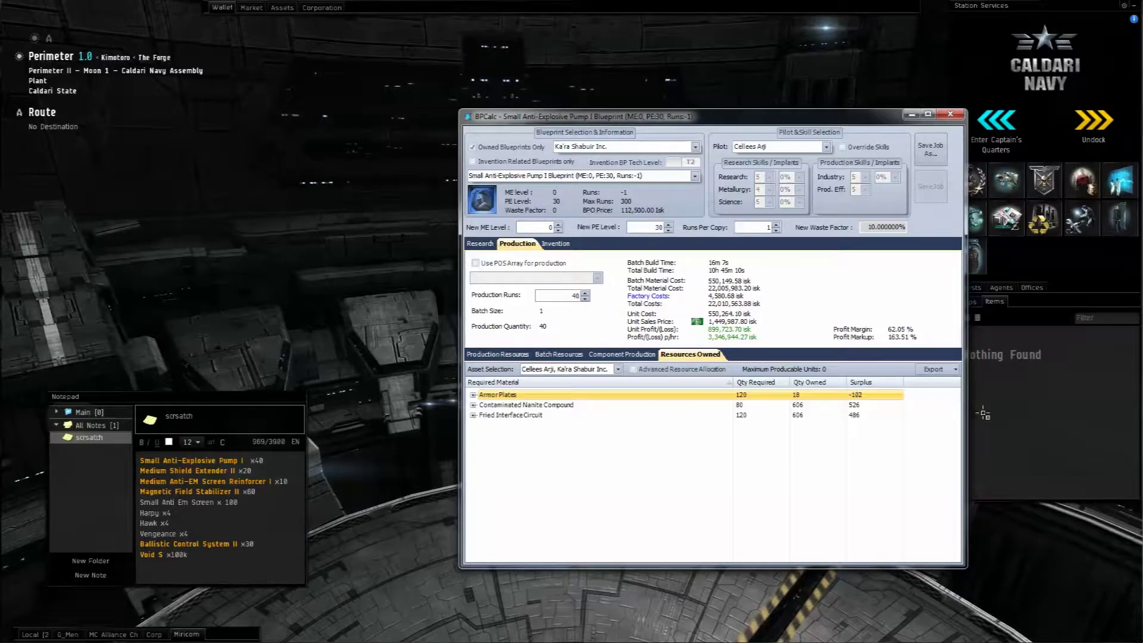
{"action": "left_click", "coordinate": [956, 369]}
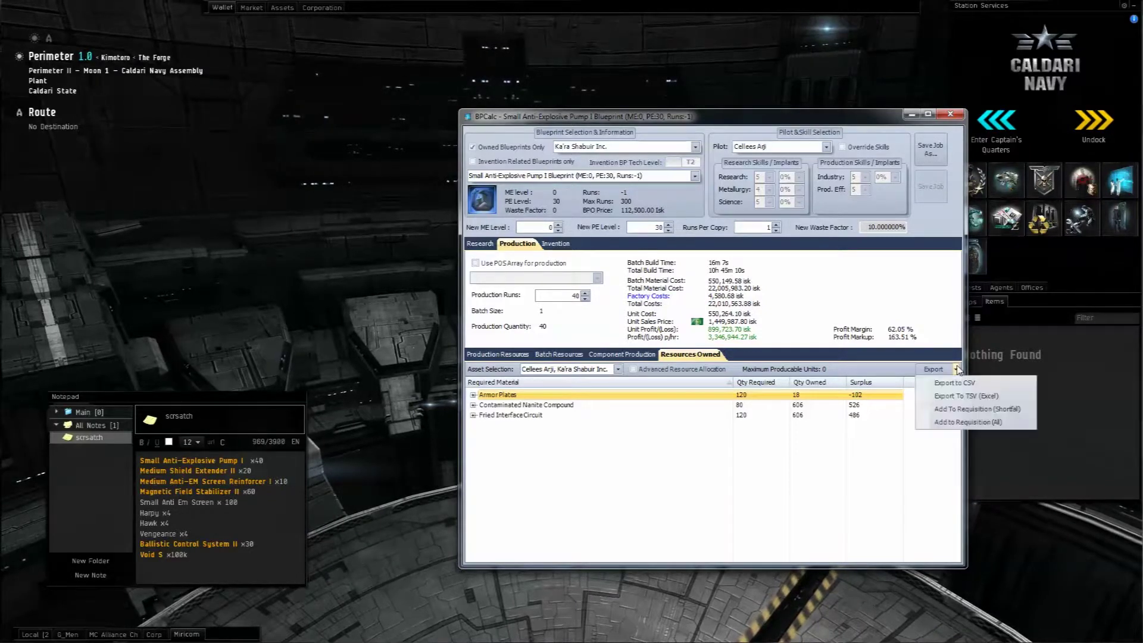
Step: Save the pump materials as requisition 'Current Builds' with the corporation as requestor, then return to EVE
{"action": "left_click", "coordinate": [954, 423]}
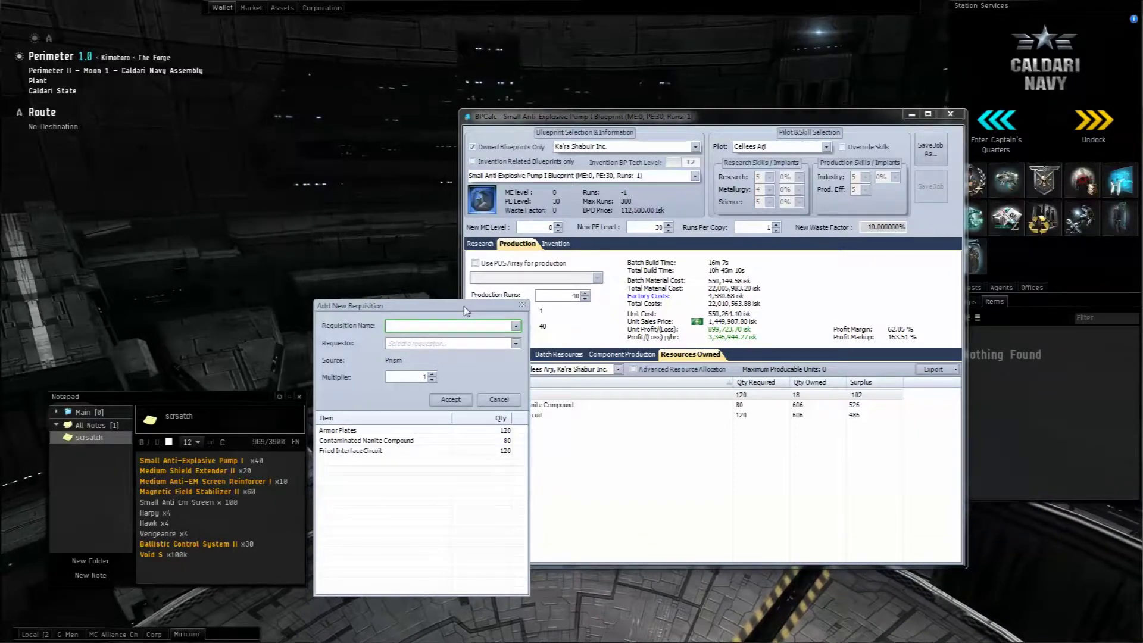
{"action": "type", "text": "C"}
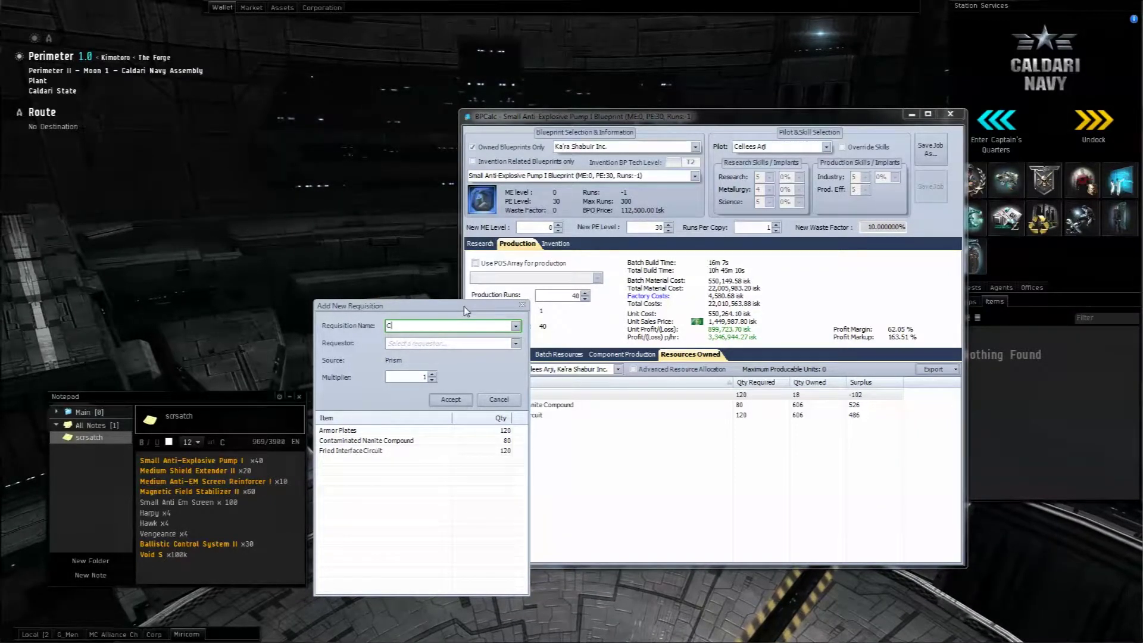
{"action": "type", "text": "urrent Builds"}
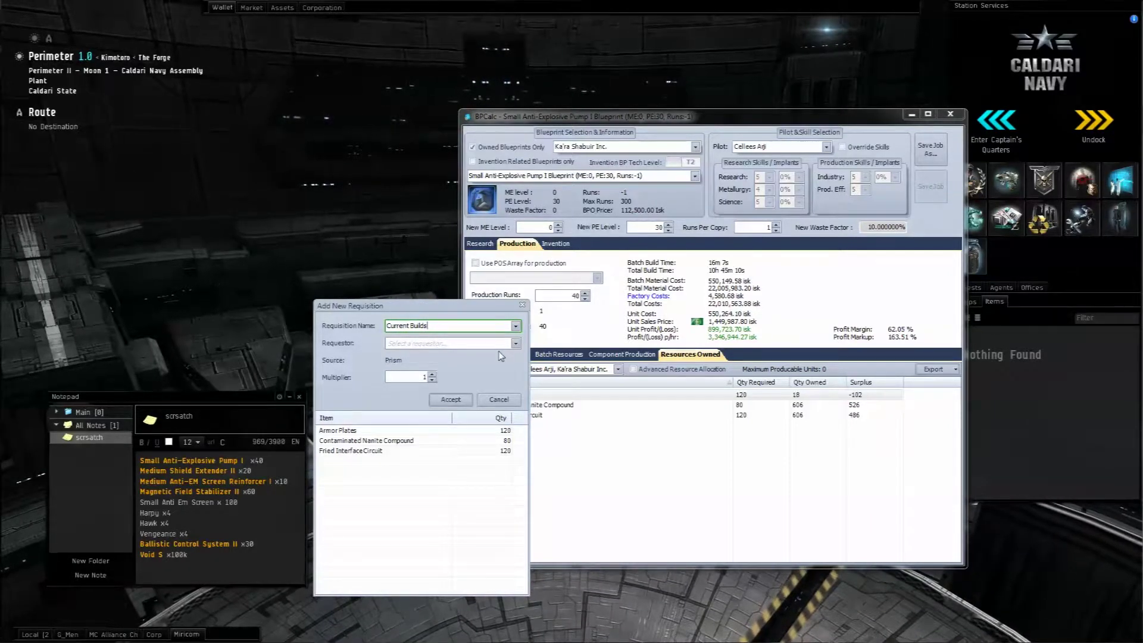
{"action": "left_click", "coordinate": [503, 344]}
{"action": "left_click", "coordinate": [426, 399]}
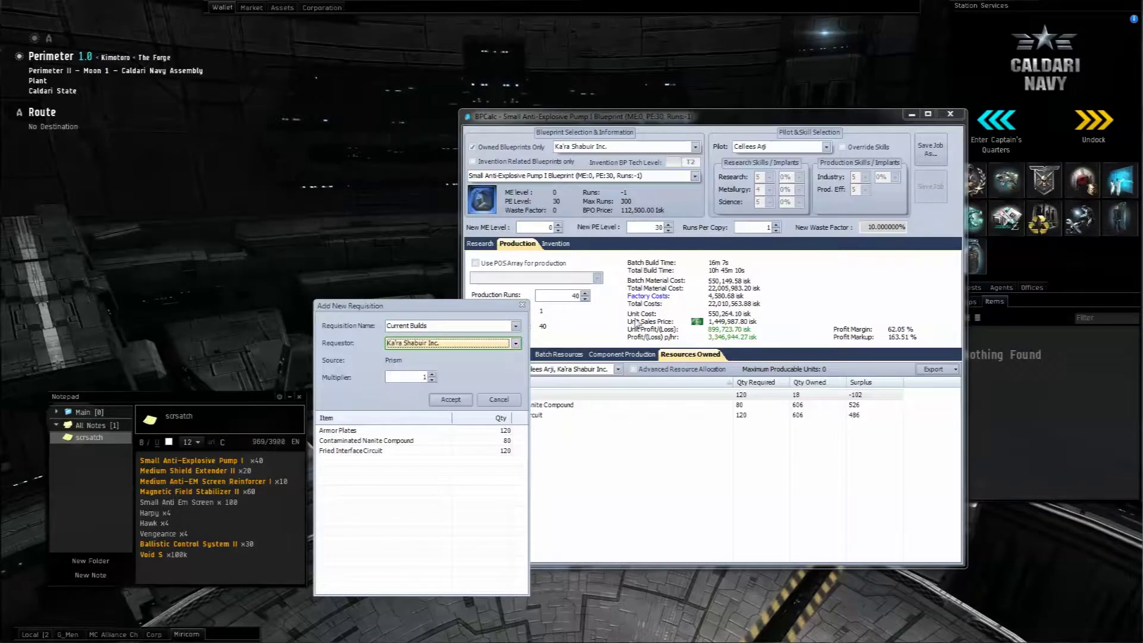
{"action": "left_click", "coordinate": [451, 399]}
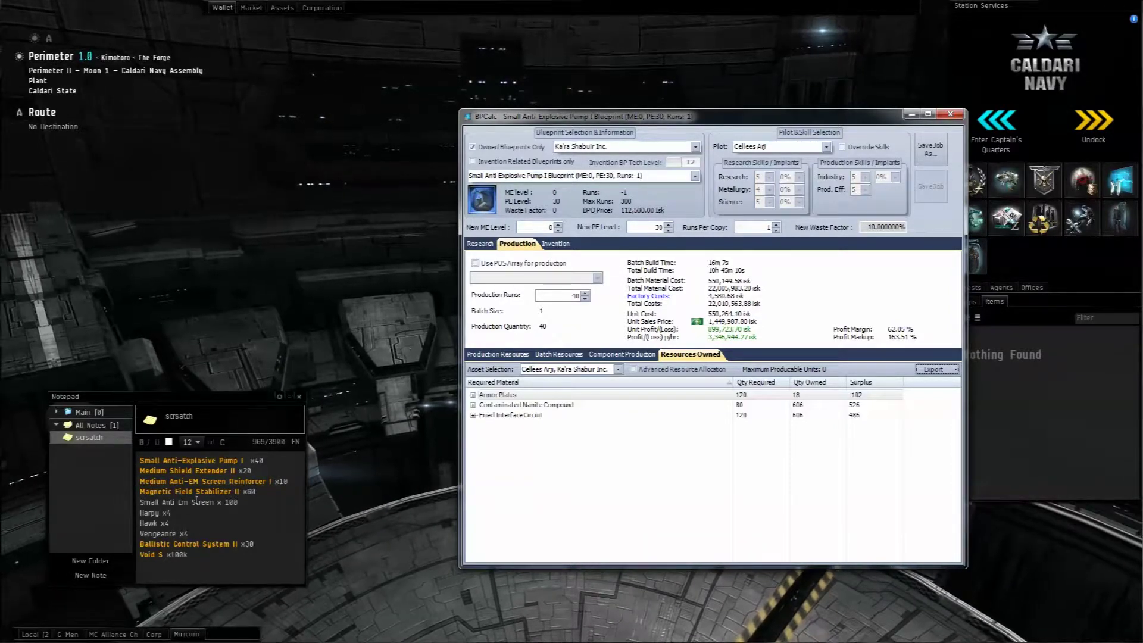
{"action": "left_click", "coordinate": [196, 497]}
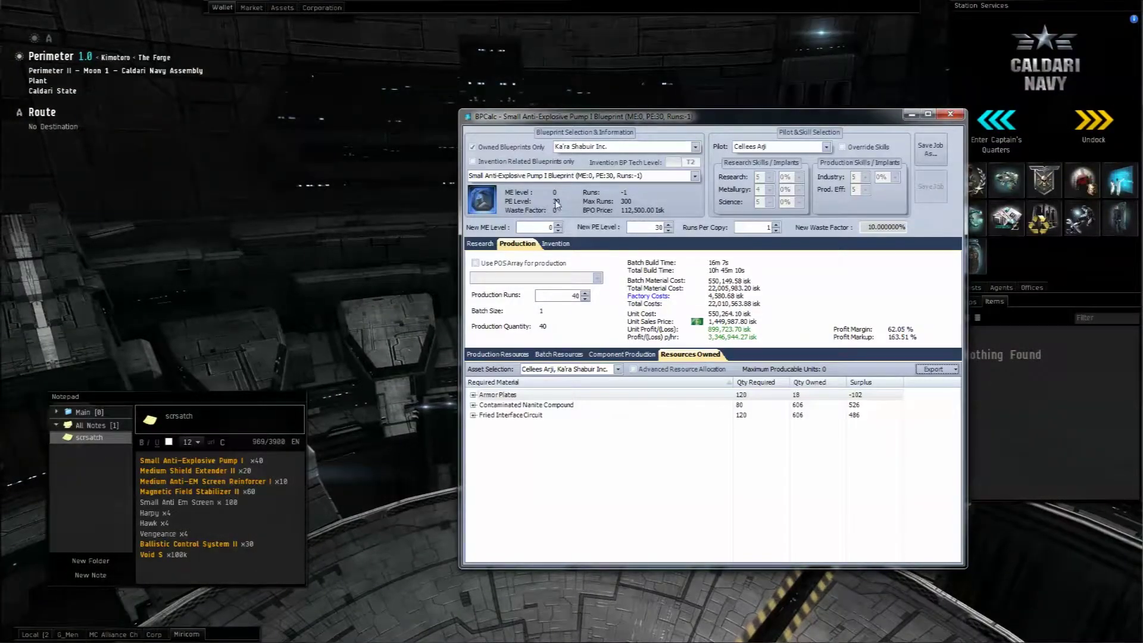
Step: Load the ME:0 PE:8 Small Anti-EM Screen Reinforcer I Blueprint, searching 'small anti'
{"action": "left_click", "coordinate": [542, 177]}
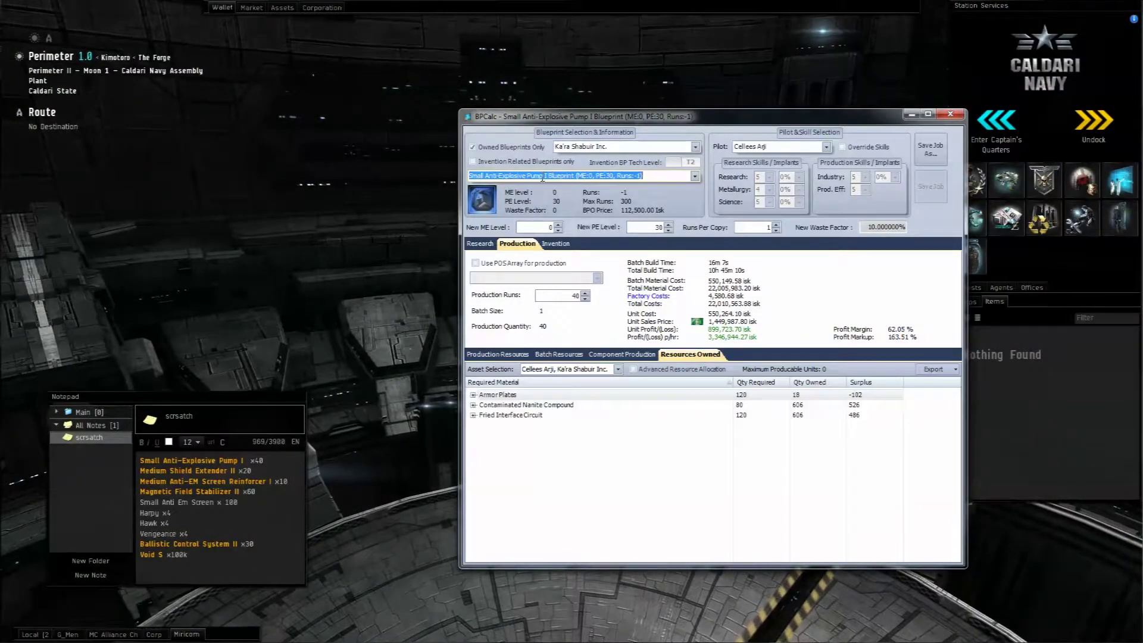
{"action": "type", "text": "smal"}
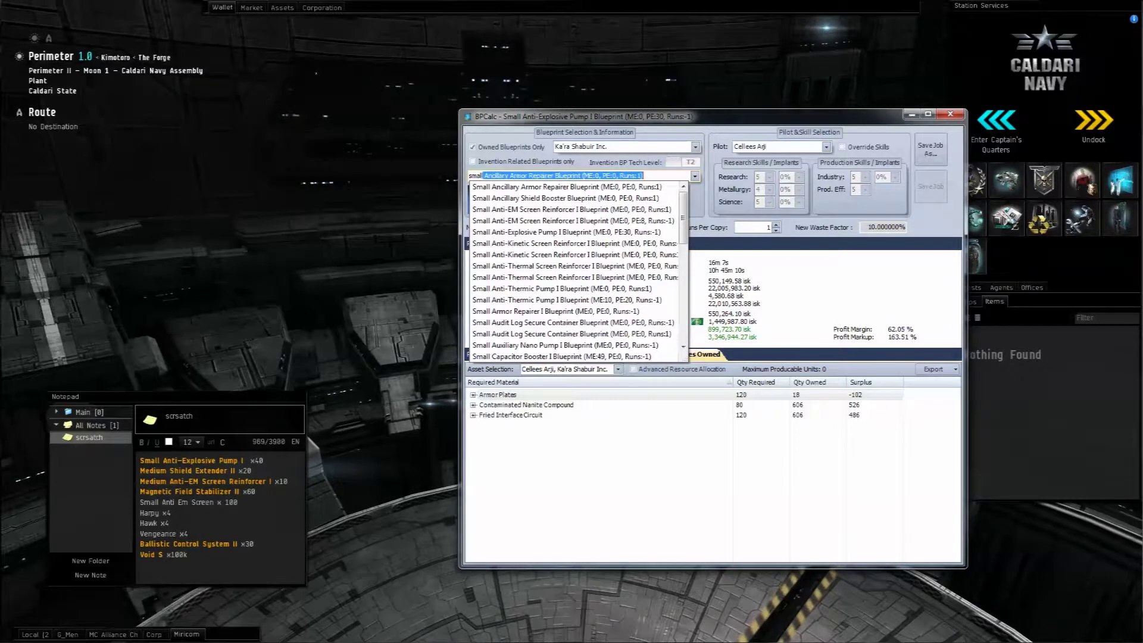
{"action": "type", "text": "l anti"}
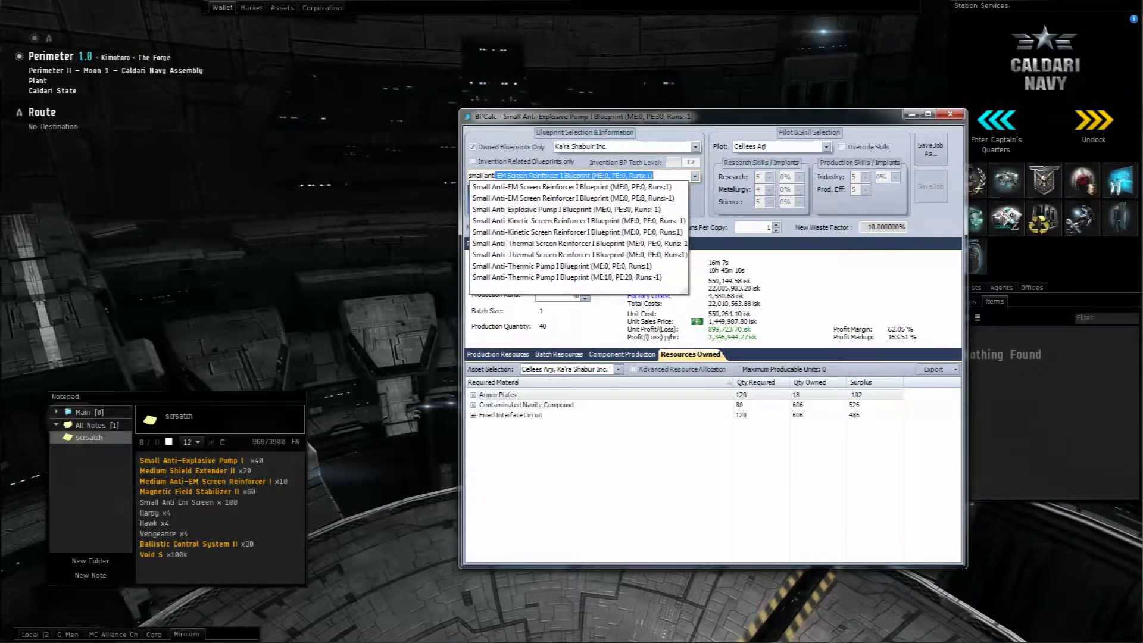
{"action": "key", "text": "Down"}
{"action": "key", "text": "Return"}
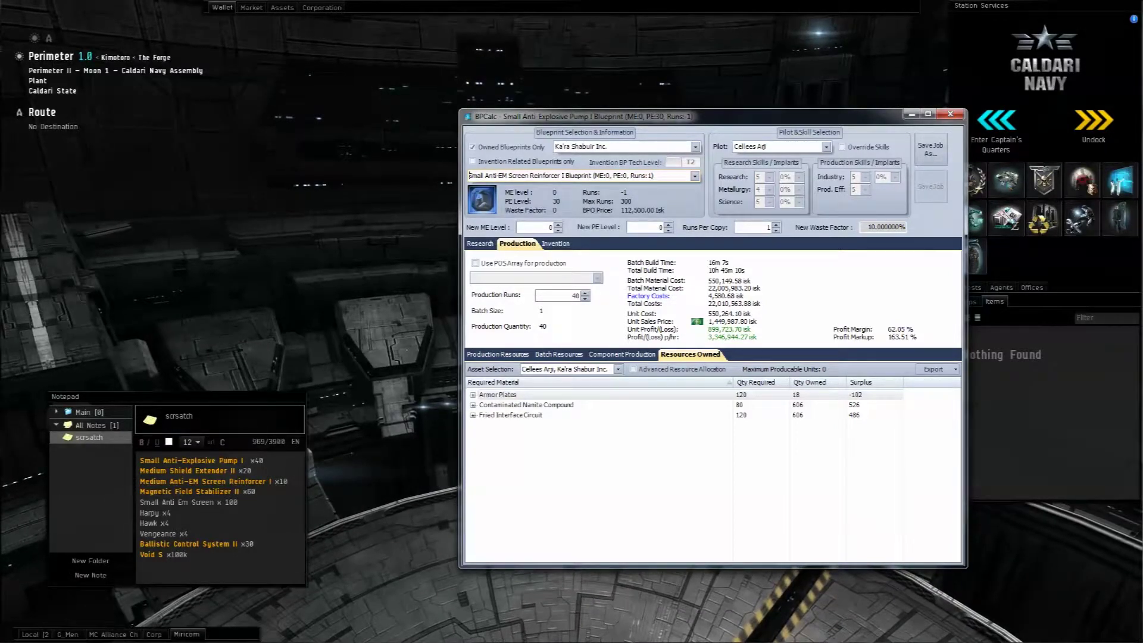
{"action": "left_click", "coordinate": [694, 176]}
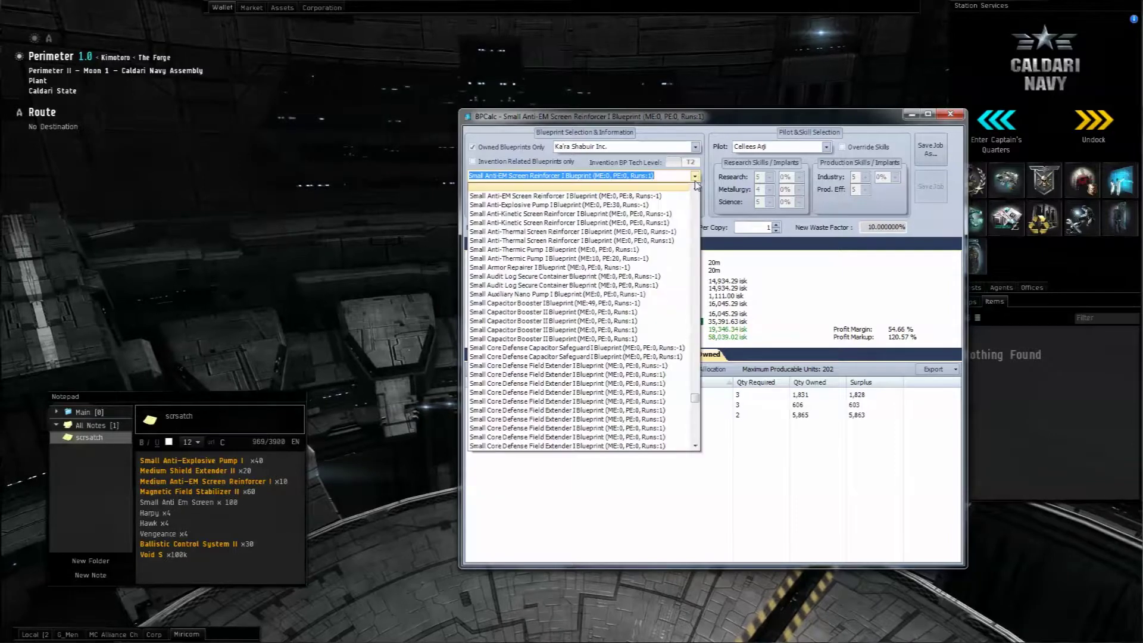
{"action": "left_click", "coordinate": [667, 196]}
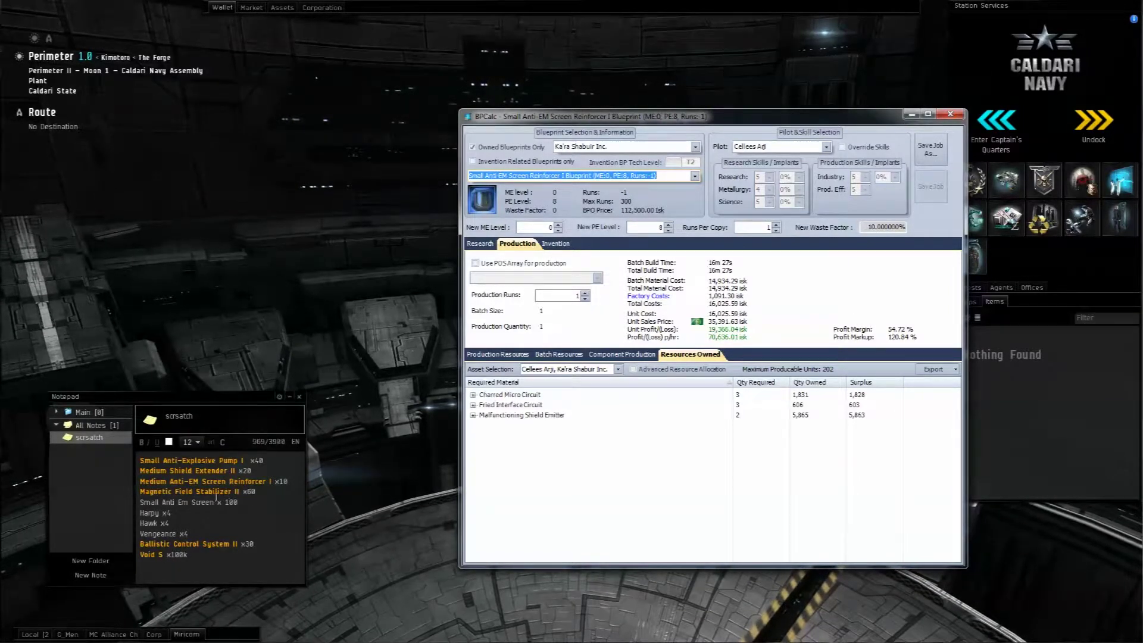
Step: Set the reinforcer blueprint to 150 production runs
{"action": "left_click", "coordinate": [576, 296]}
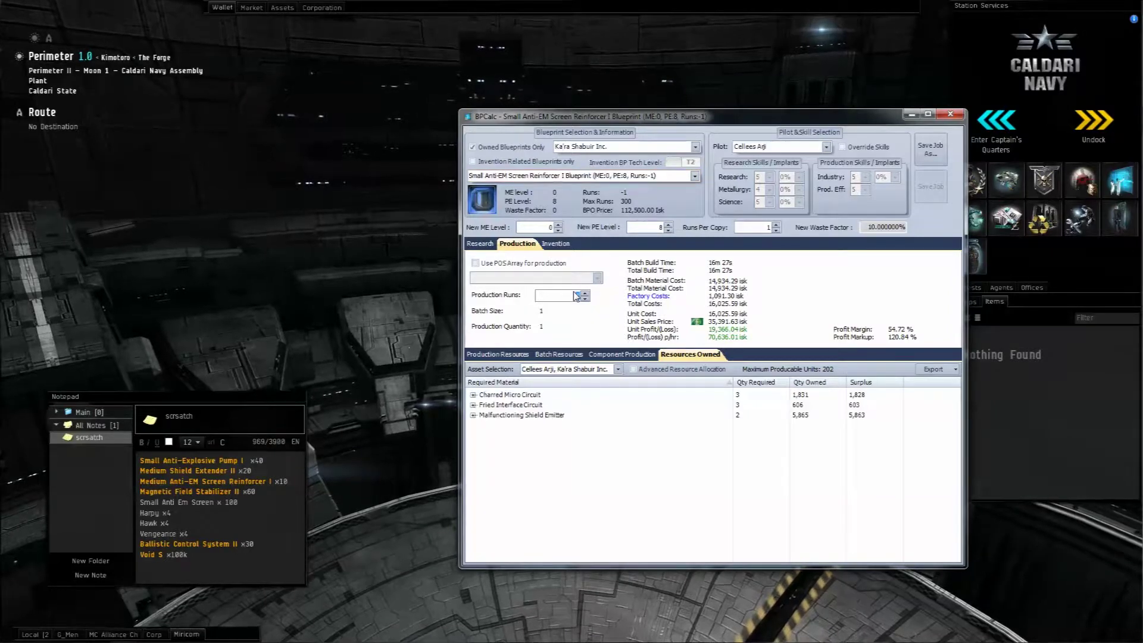
{"action": "type", "text": "100"}
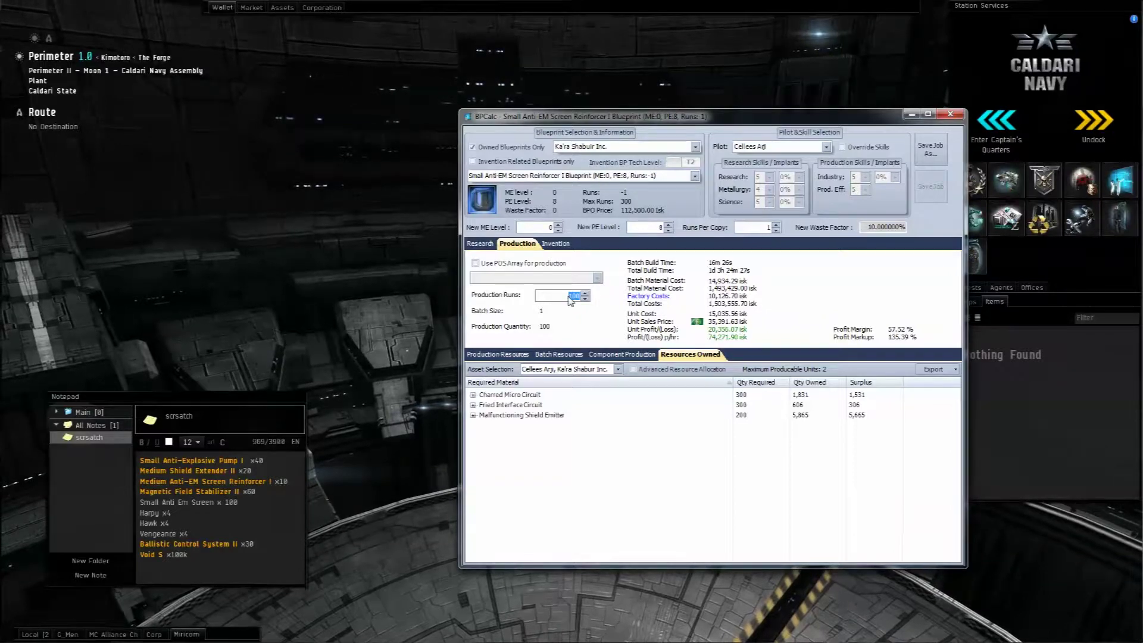
{"action": "type", "text": "1"}
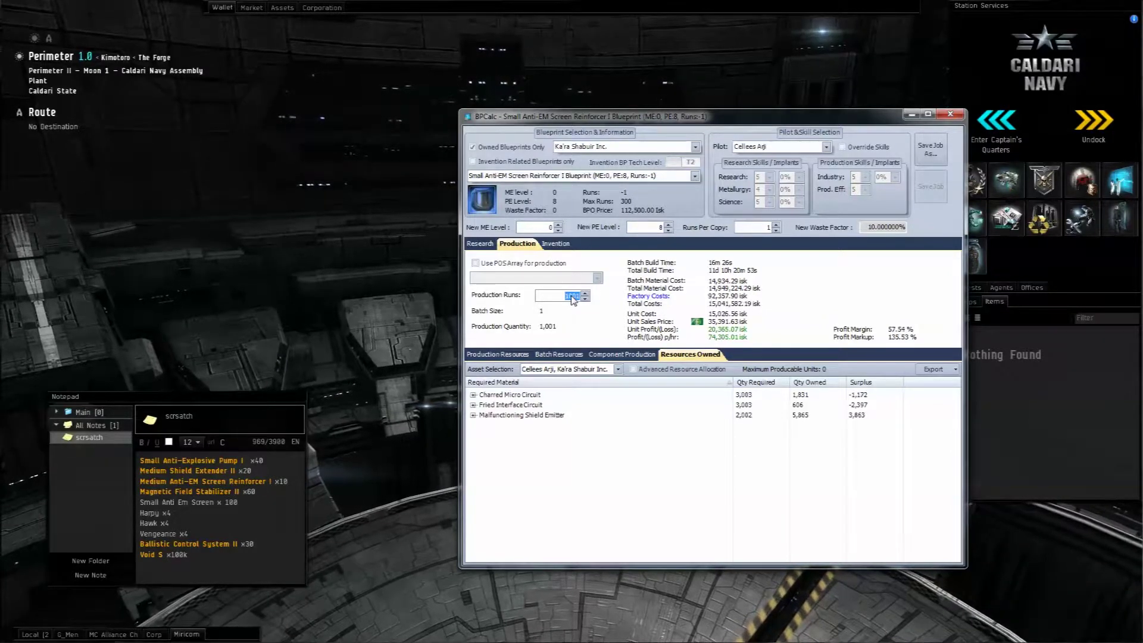
{"action": "type", "text": "50"}
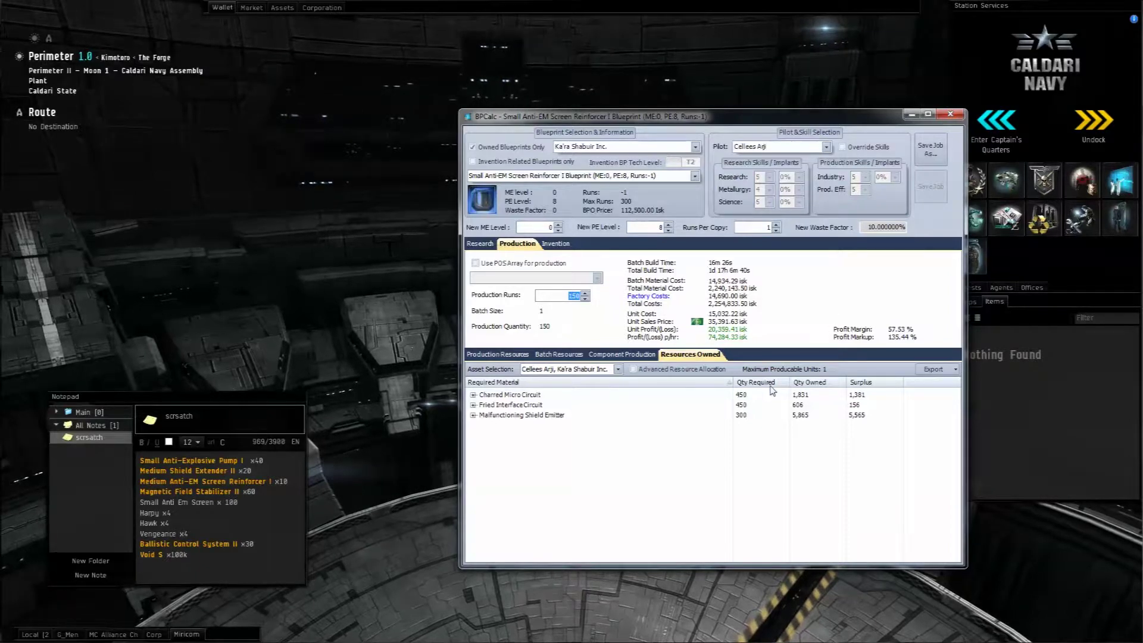
Step: Add 450 Charred Micro, 450 Fried Interface Circuits and 300 Shield Emitters to Current Builds for the corporation
{"action": "left_click", "coordinate": [956, 370]}
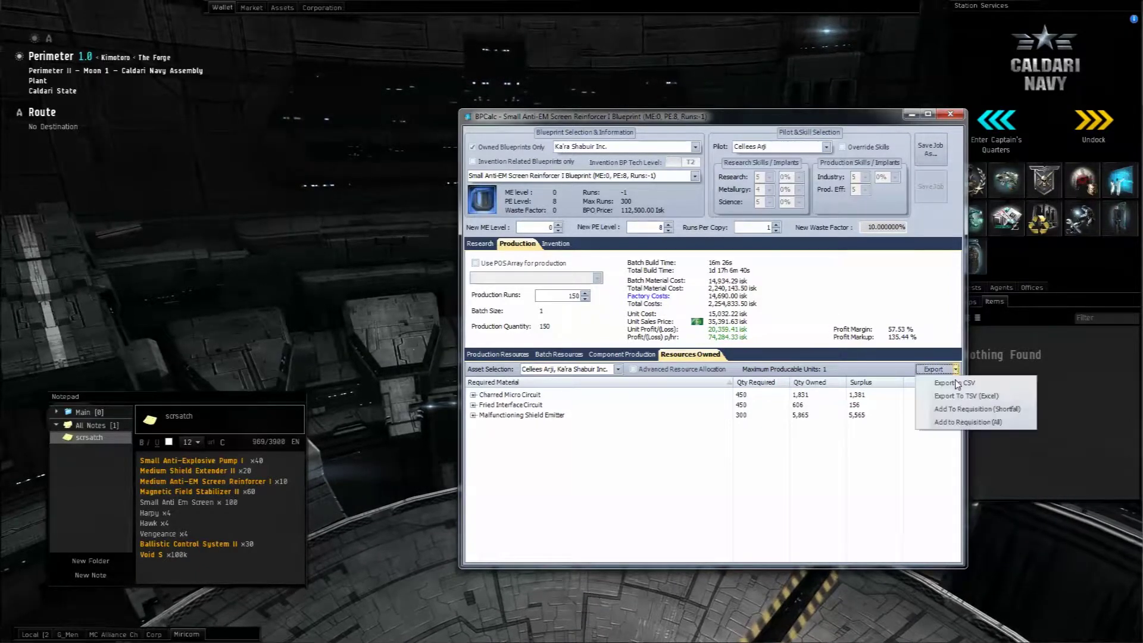
{"action": "left_click", "coordinate": [960, 423]}
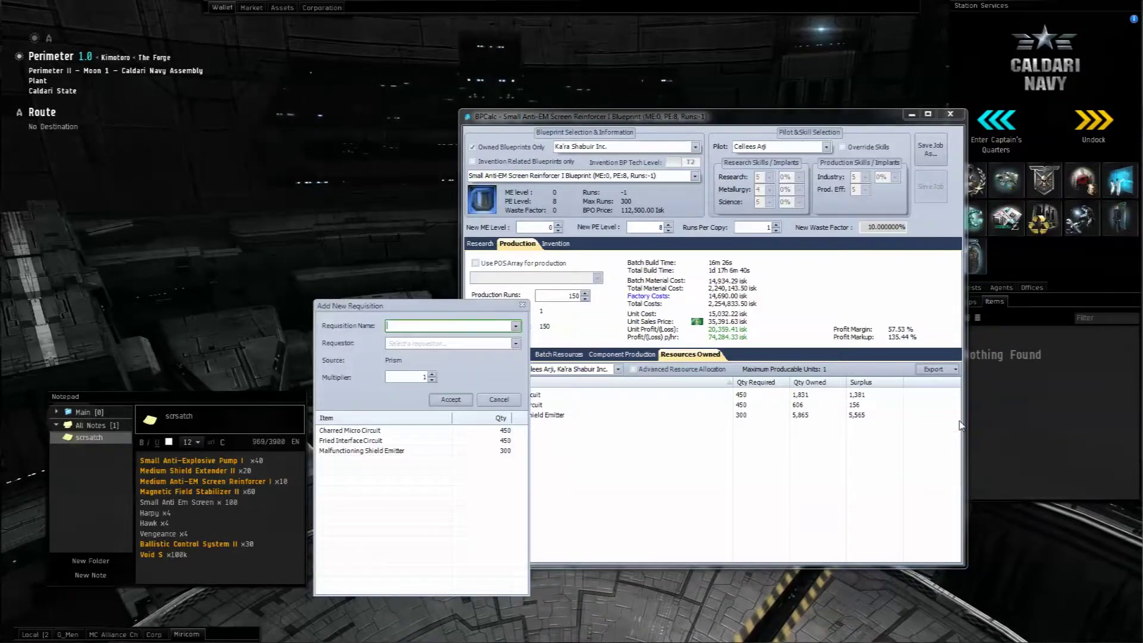
{"action": "left_click", "coordinate": [515, 326]}
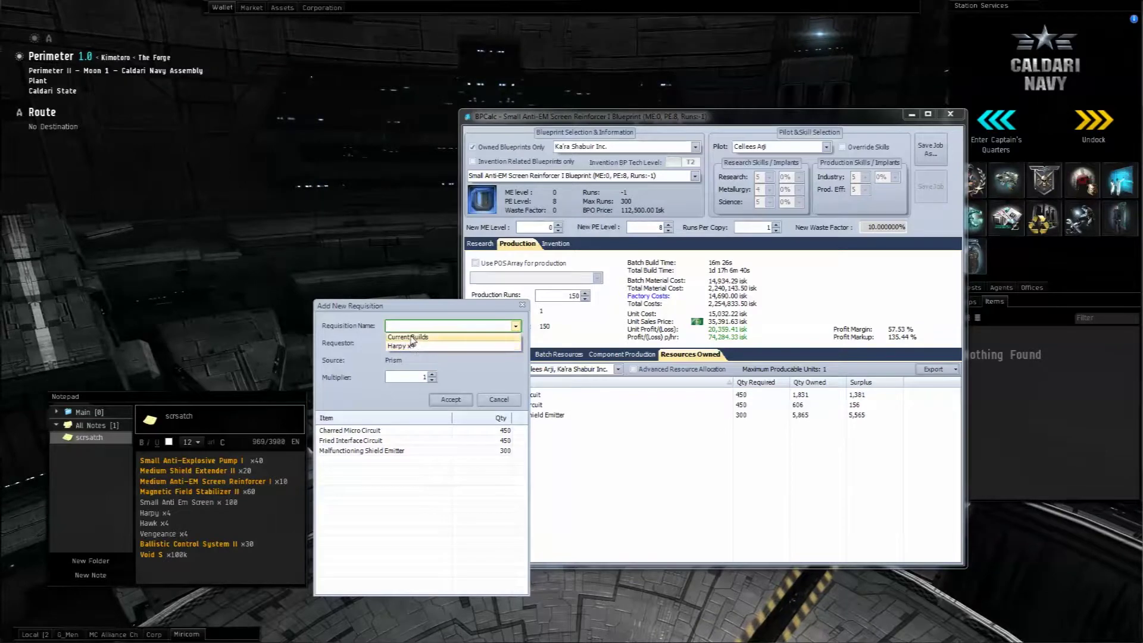
{"action": "left_click", "coordinate": [436, 337]}
{"action": "left_click", "coordinate": [442, 344]}
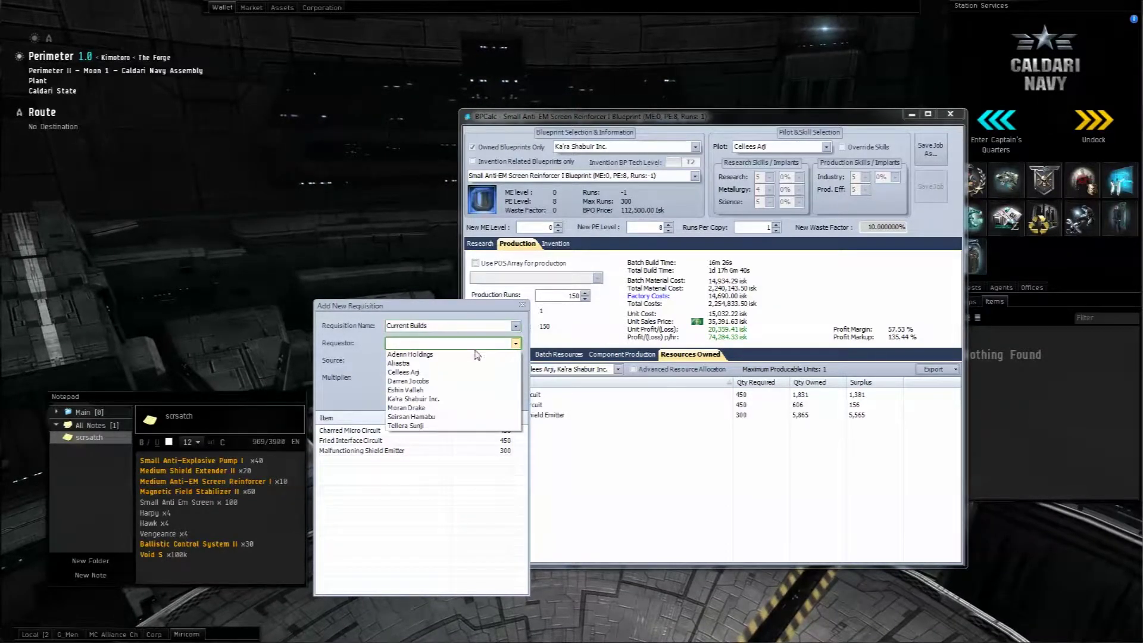
{"action": "left_click", "coordinate": [440, 400]}
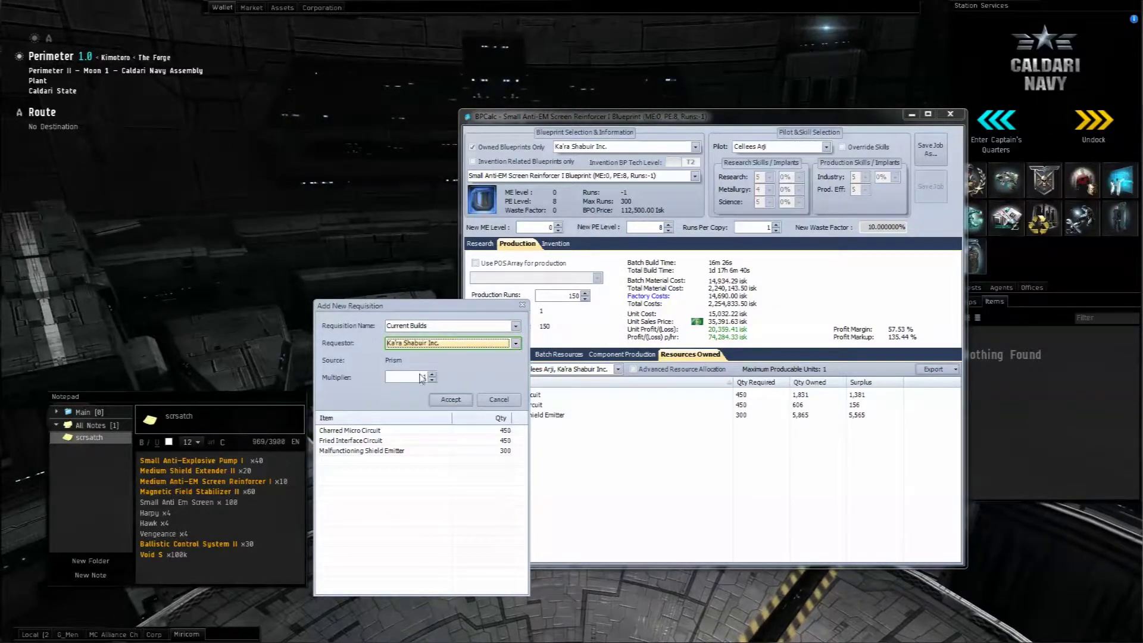
{"action": "left_click", "coordinate": [457, 402]}
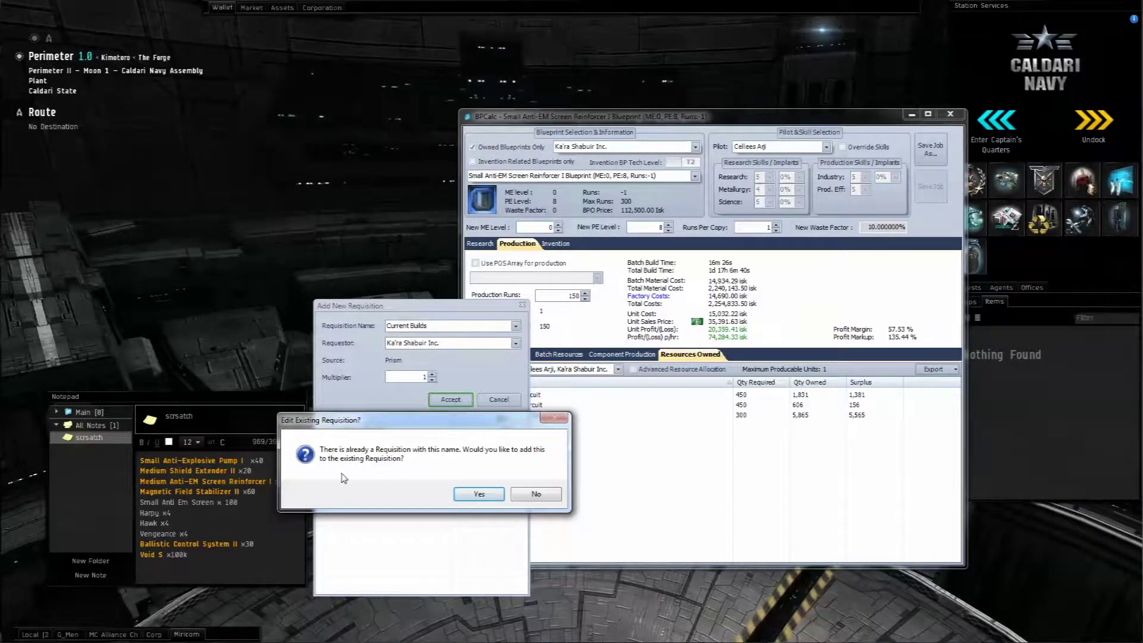
{"action": "left_click", "coordinate": [479, 494]}
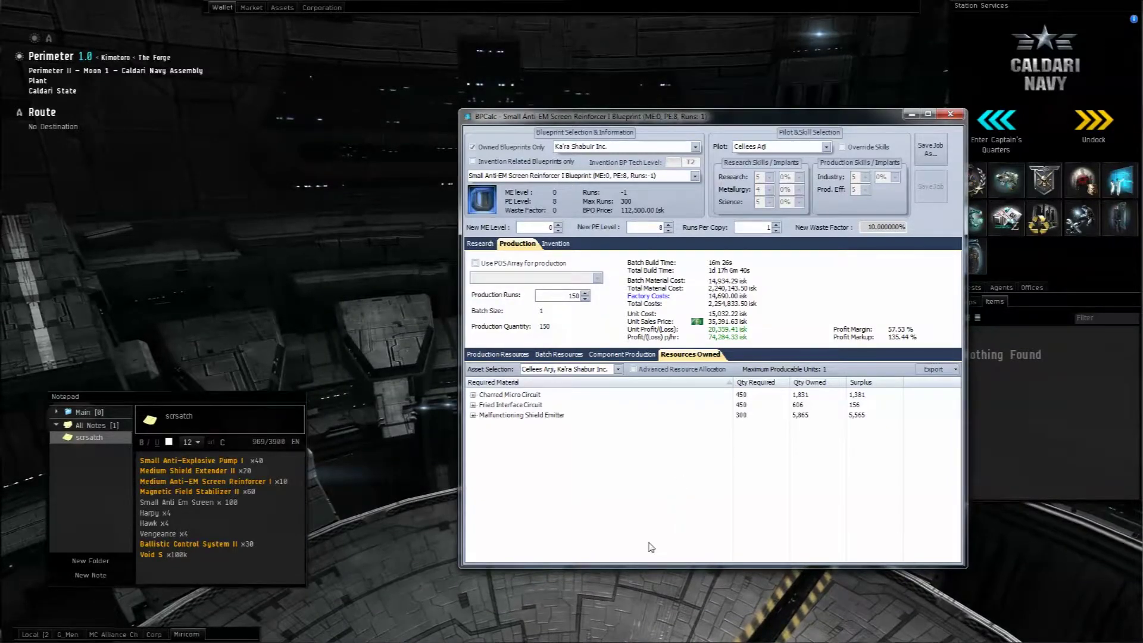
Step: Reposition the calculator window up and left and focus the blueprint box to choose another blueprint
{"action": "left_click_drag", "start_coordinate": [727, 122], "coordinate": [707, 99]}
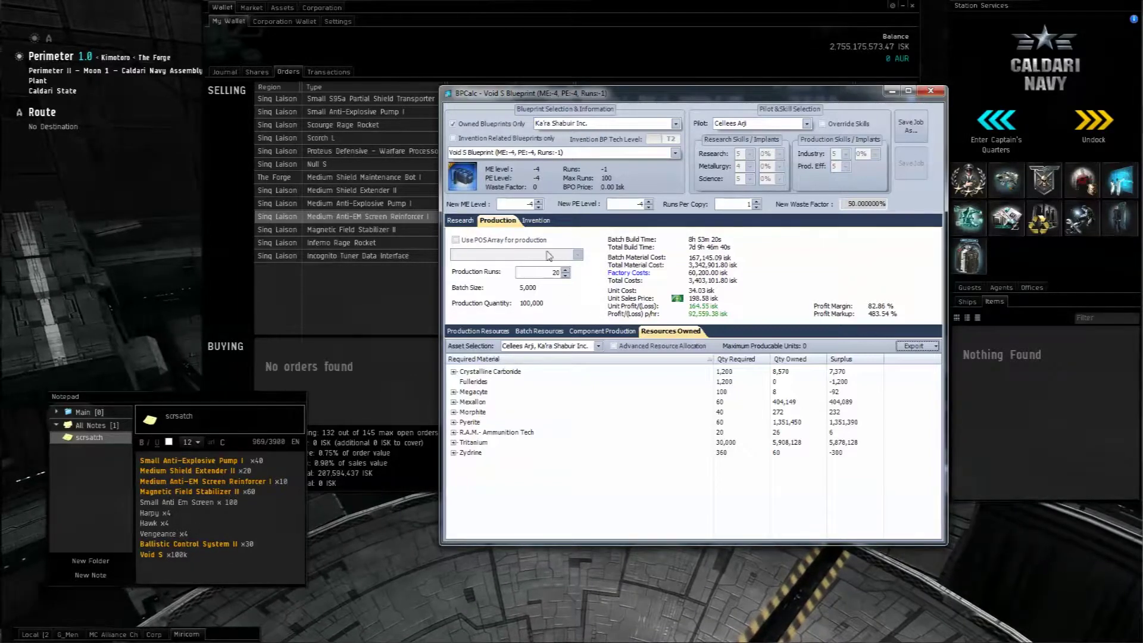
{"action": "left_click", "coordinate": [547, 153]}
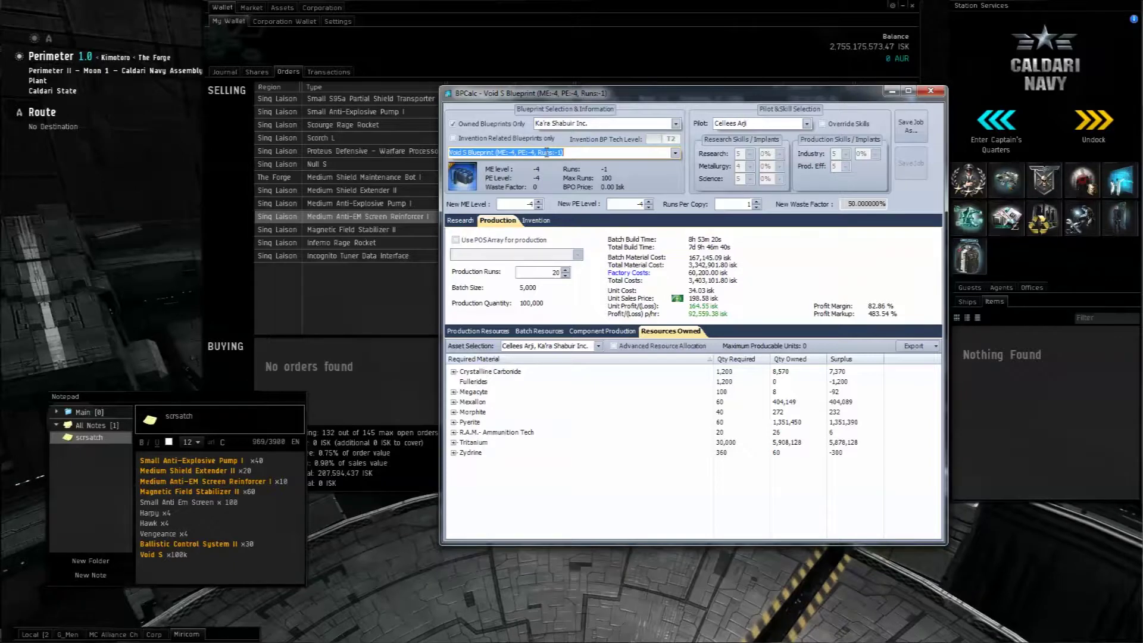
Step: Load the ME 9 Ballistic Control System I Blueprint via 'ba' and show its production figures
{"action": "type", "text": "ballistic Control"}
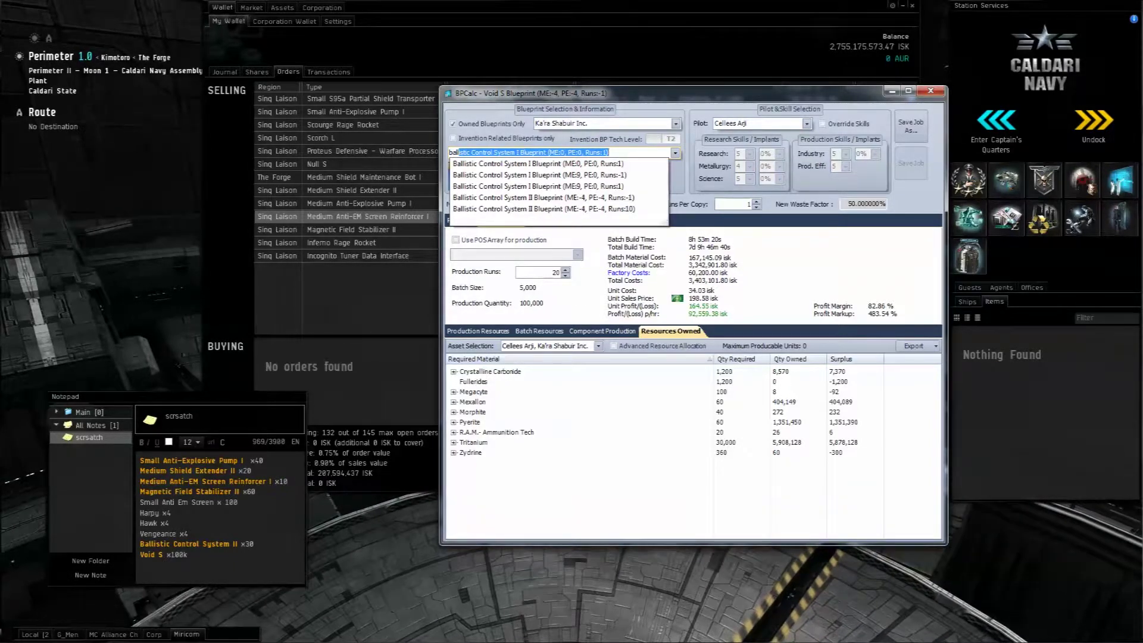
{"action": "key", "text": "Down"}
{"action": "key", "text": "Down"}
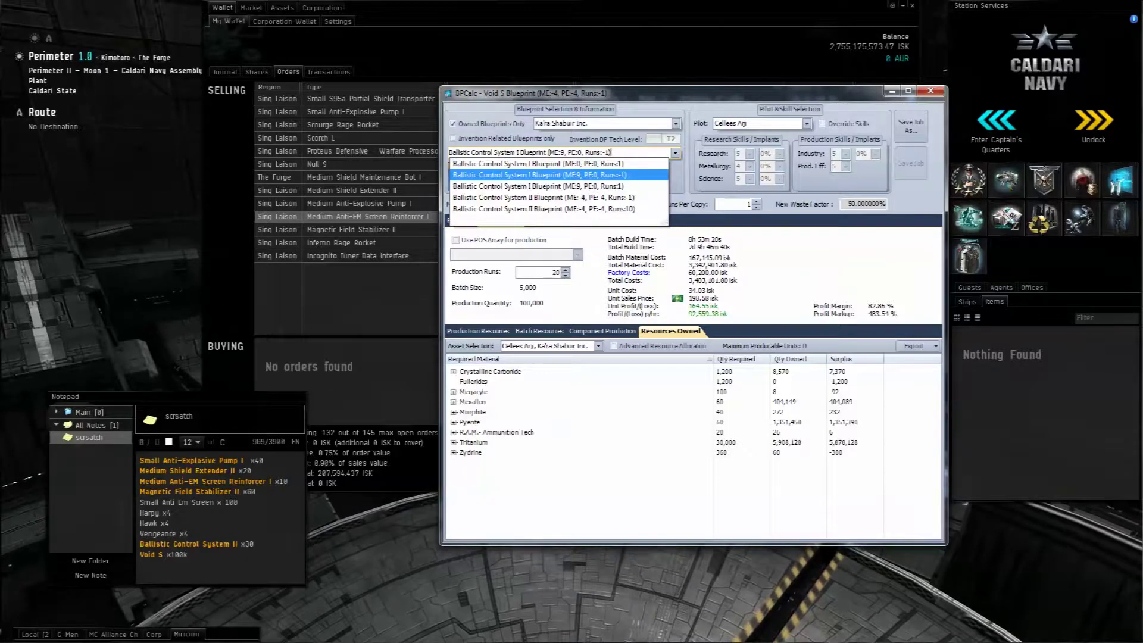
{"action": "key", "text": "Return"}
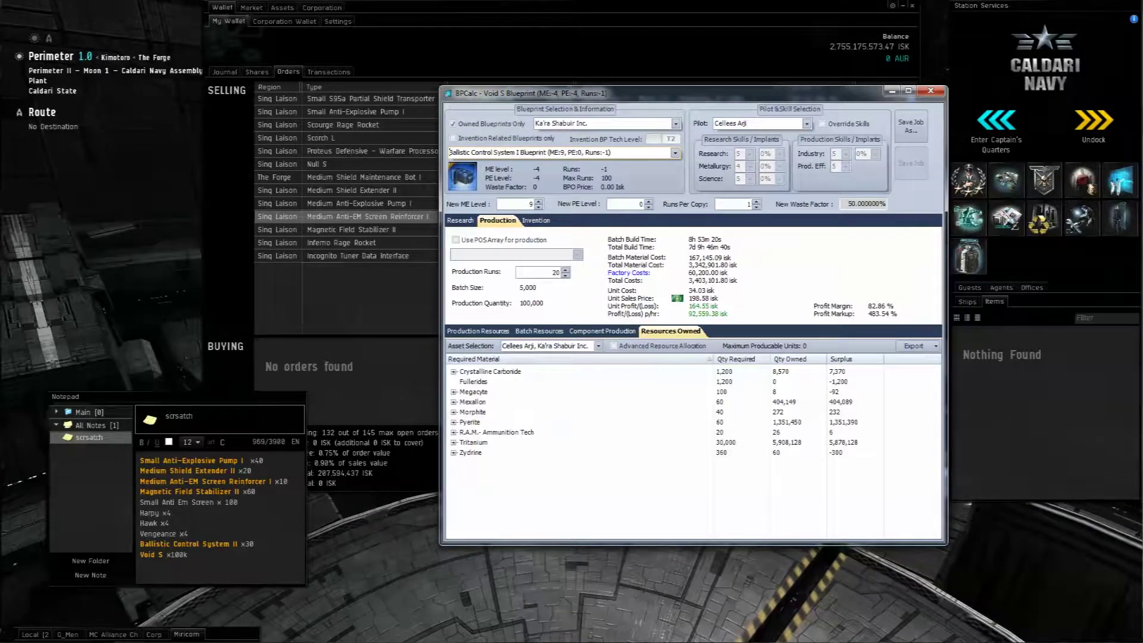
{"action": "key", "text": "ctrl+shift+Tab"}
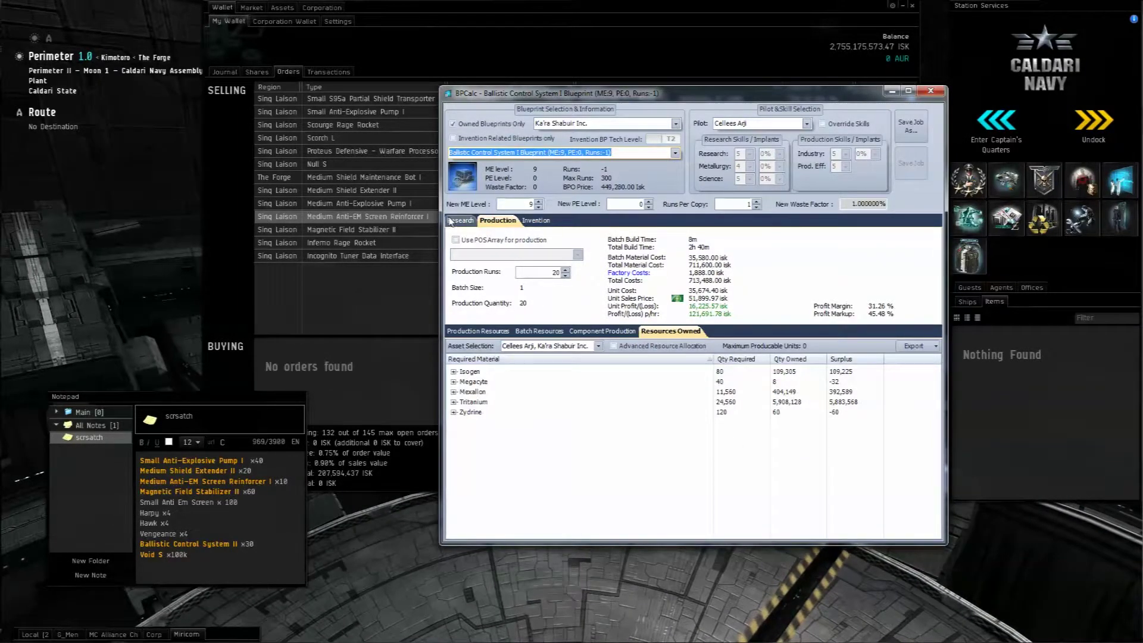
{"action": "left_click", "coordinate": [500, 220]}
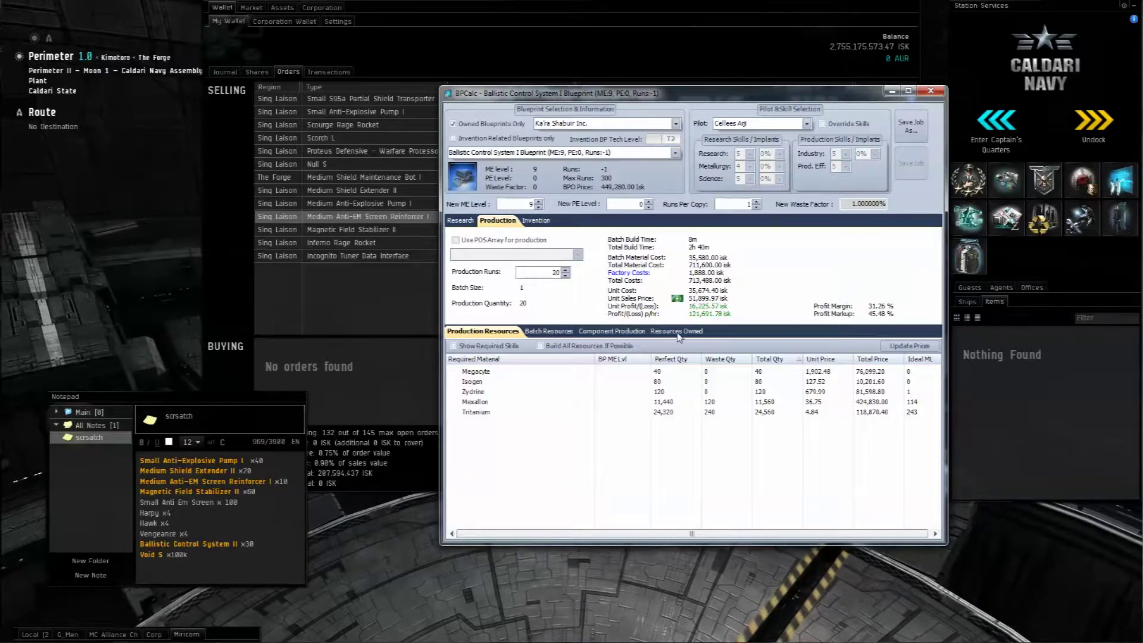
Step: Compare perfect, waste and total quantities for the Mexallon and Tritanium material rows
{"action": "left_click", "coordinate": [699, 403]}
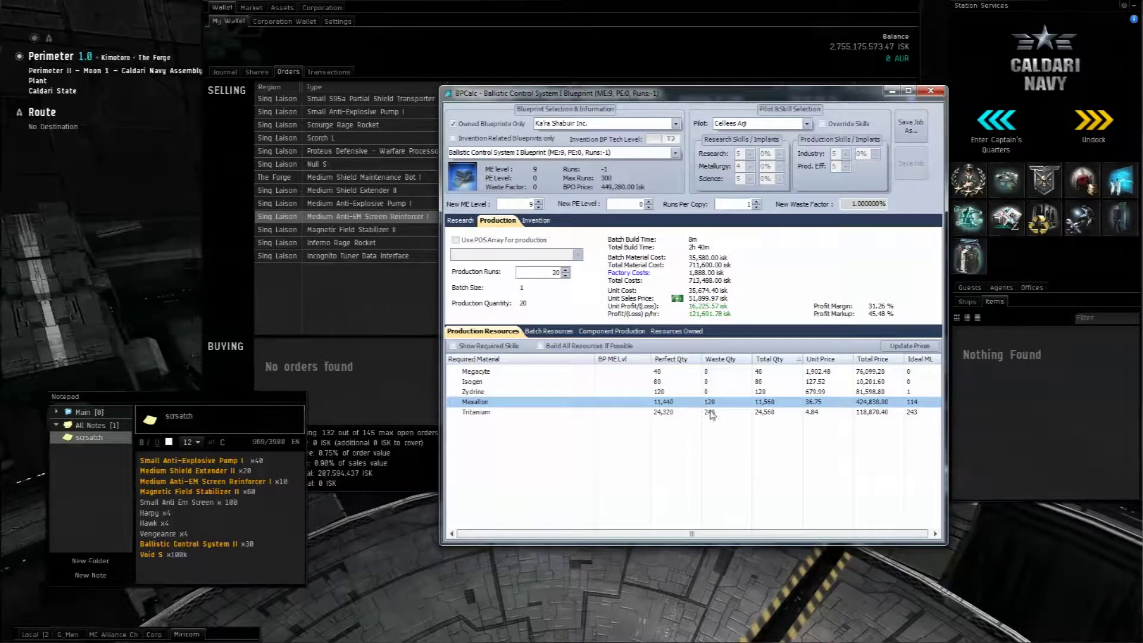
{"action": "key", "text": "Down"}
{"action": "key", "text": "Up"}
{"action": "key", "text": "Up"}
{"action": "left_click", "coordinate": [716, 405]}
{"action": "left_click", "coordinate": [716, 414]}
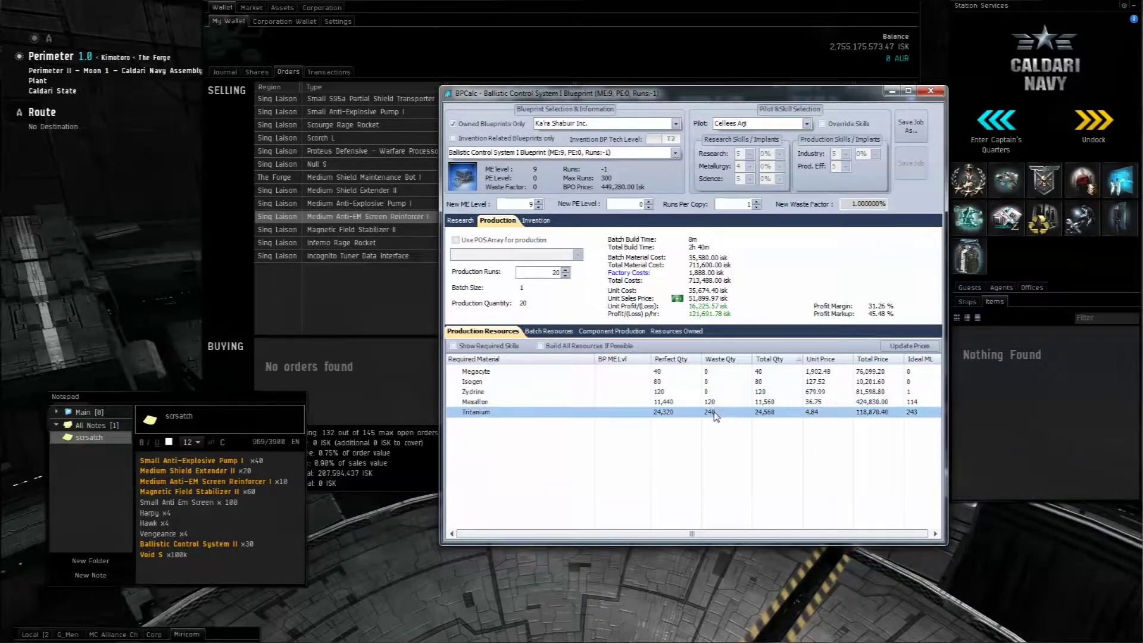
{"action": "left_click", "coordinate": [711, 402]}
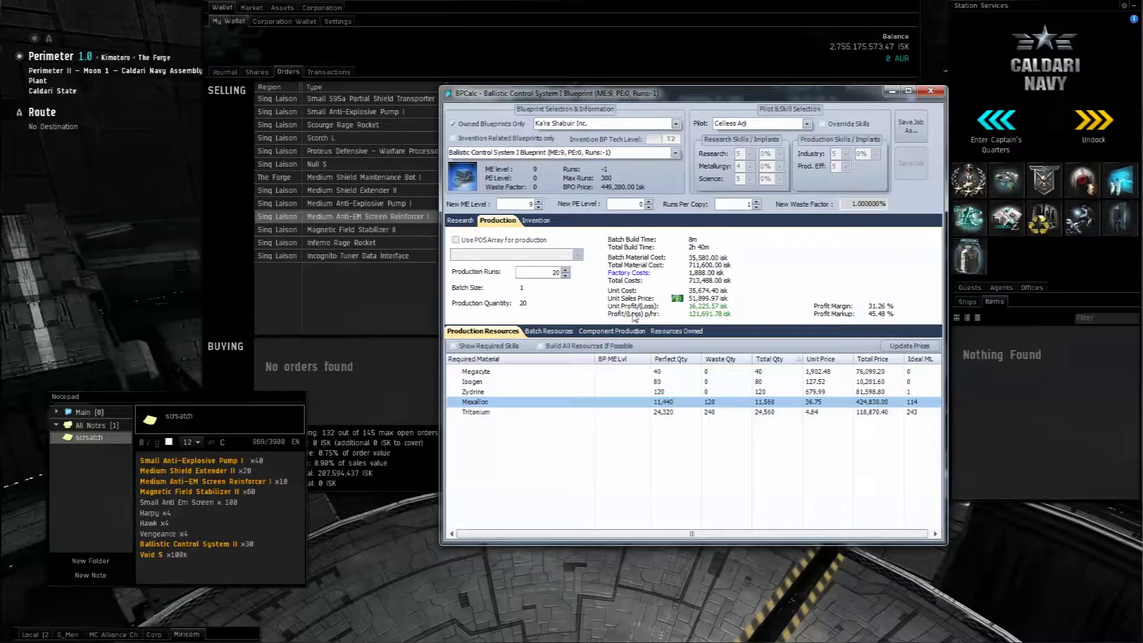
Step: Toggle 'Build All Resources If Possible' off and back on, then return to the EveHQ Prism main window
{"action": "left_click", "coordinate": [536, 221]}
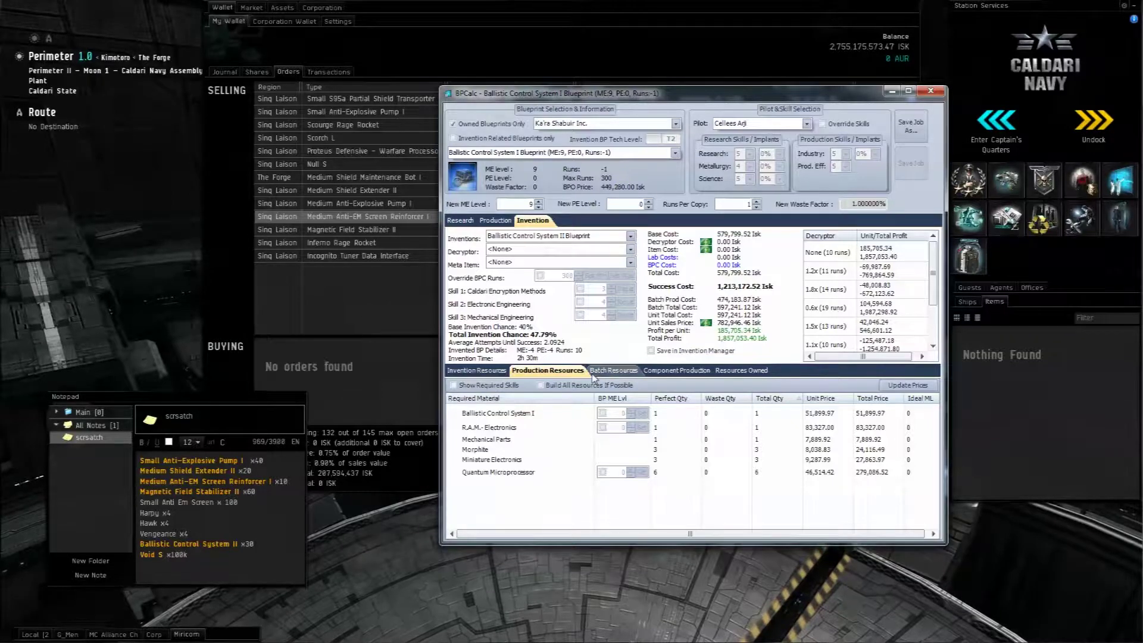
{"action": "left_click", "coordinate": [541, 385]}
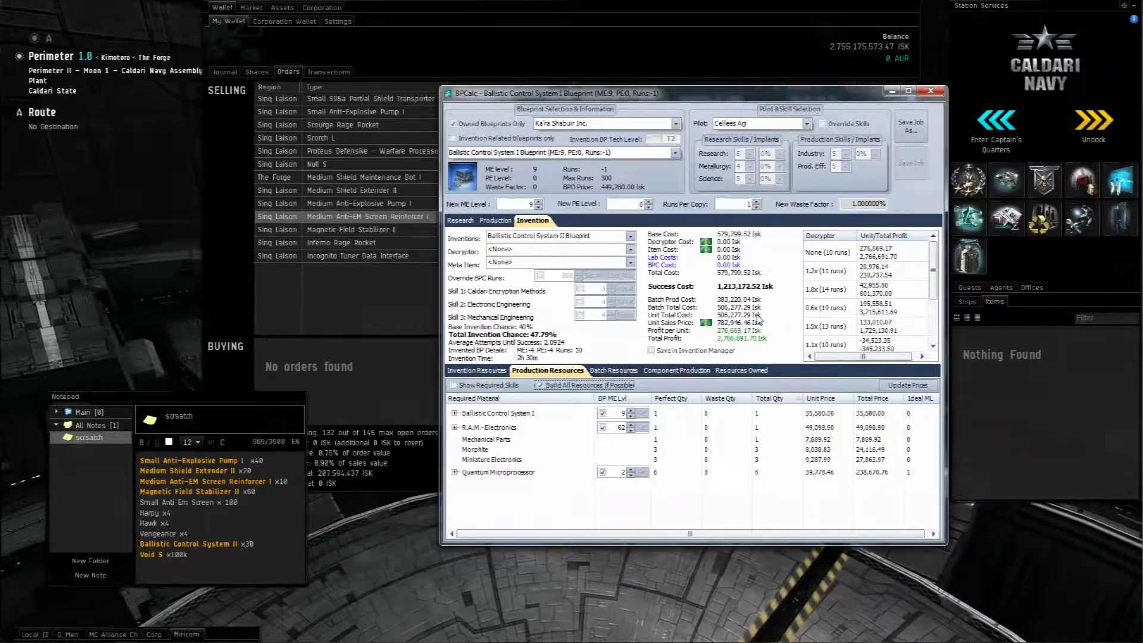
{"action": "left_click", "coordinate": [560, 386]}
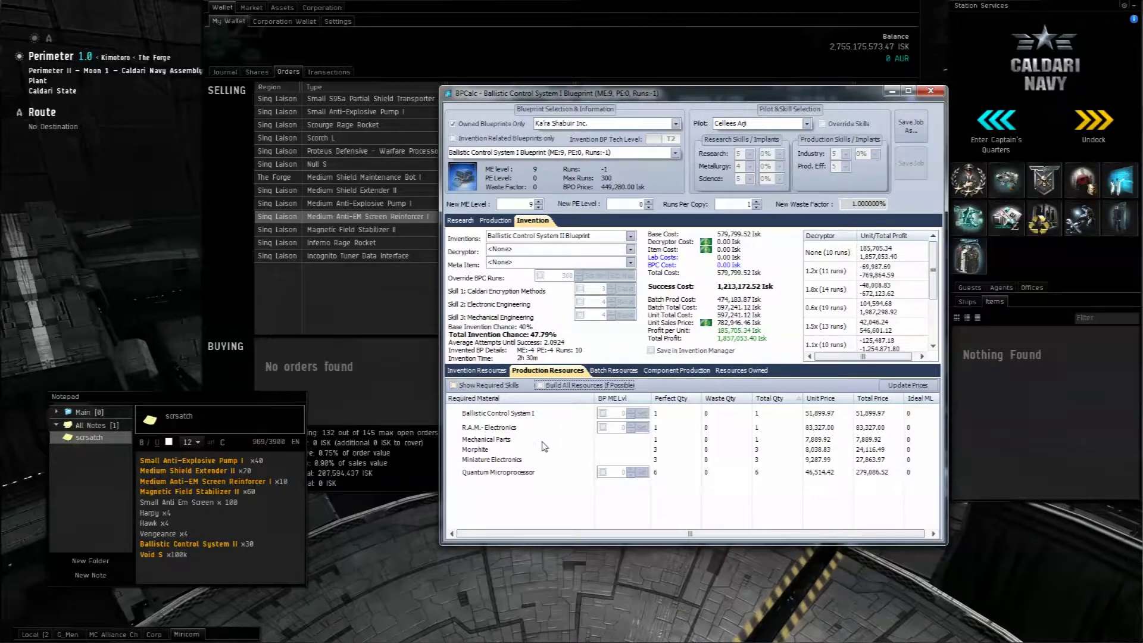
{"action": "left_click", "coordinate": [541, 386]}
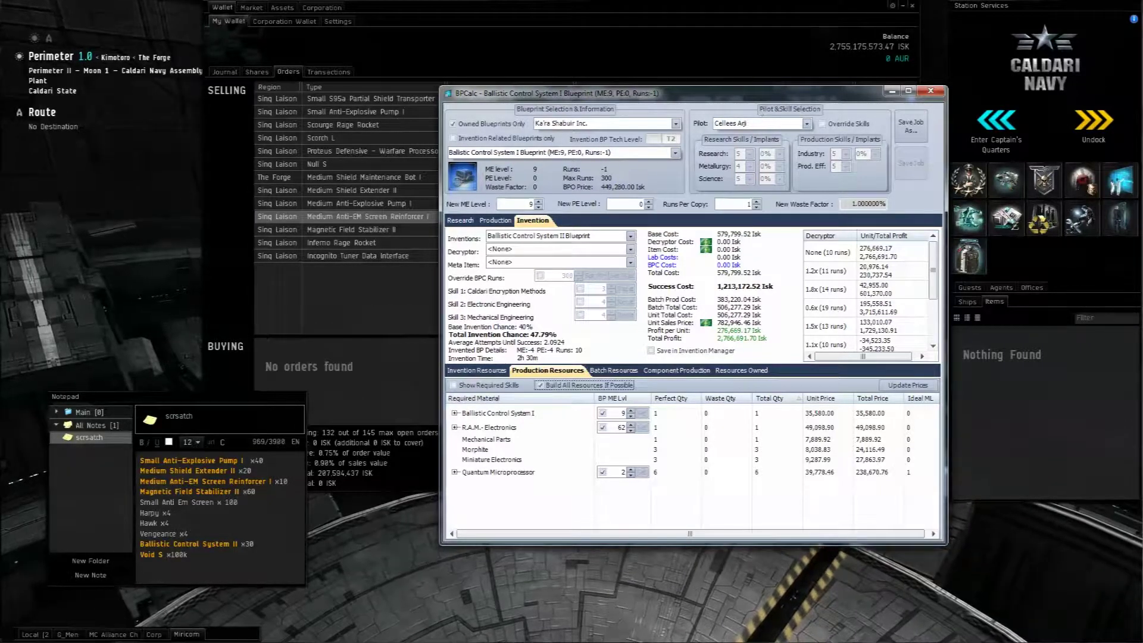
{"action": "key", "text": "alt+Tab"}
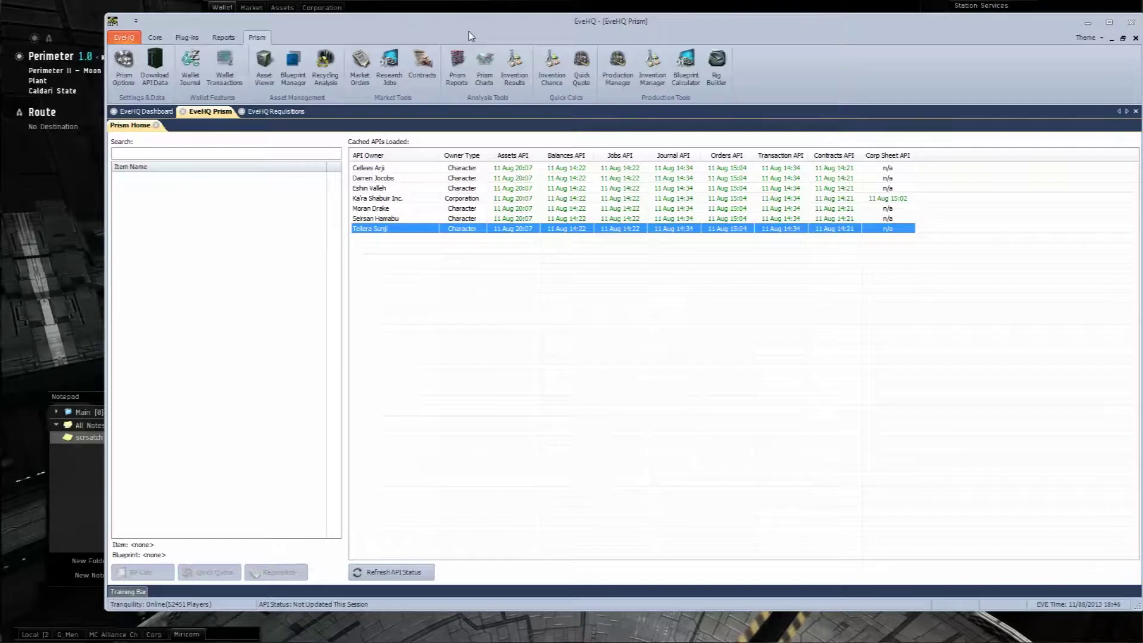
Step: List the corporation's blueprints in Blueprint Manager and open Ballistic Control System II Blueprint in BPCalc
{"action": "left_click", "coordinate": [293, 65]}
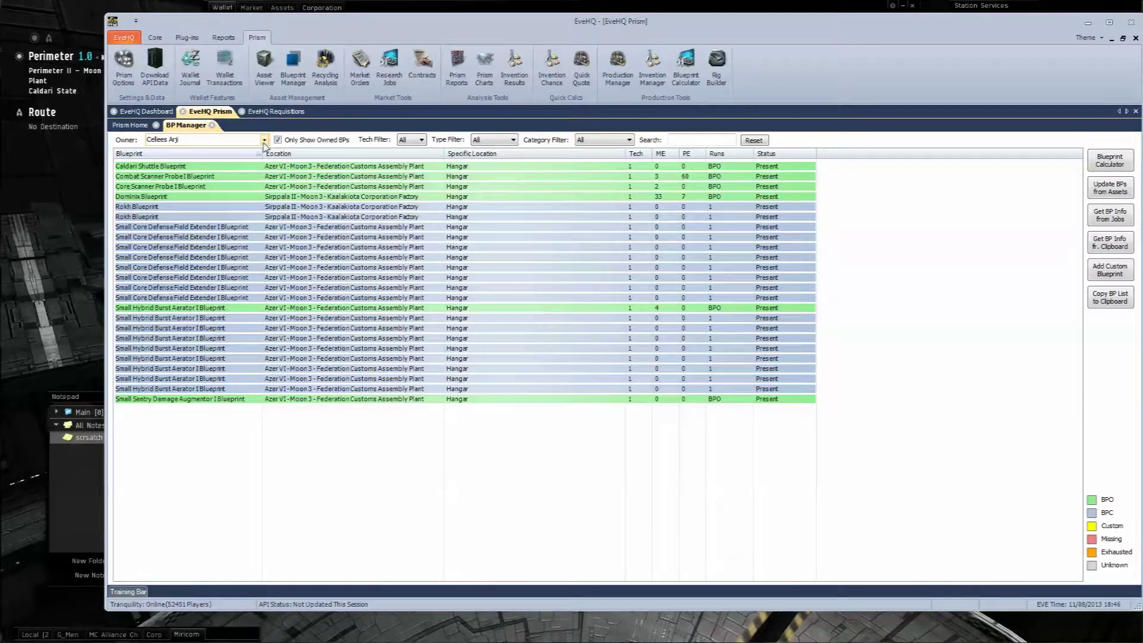
{"action": "left_click", "coordinate": [232, 140]}
{"action": "left_click", "coordinate": [231, 177]}
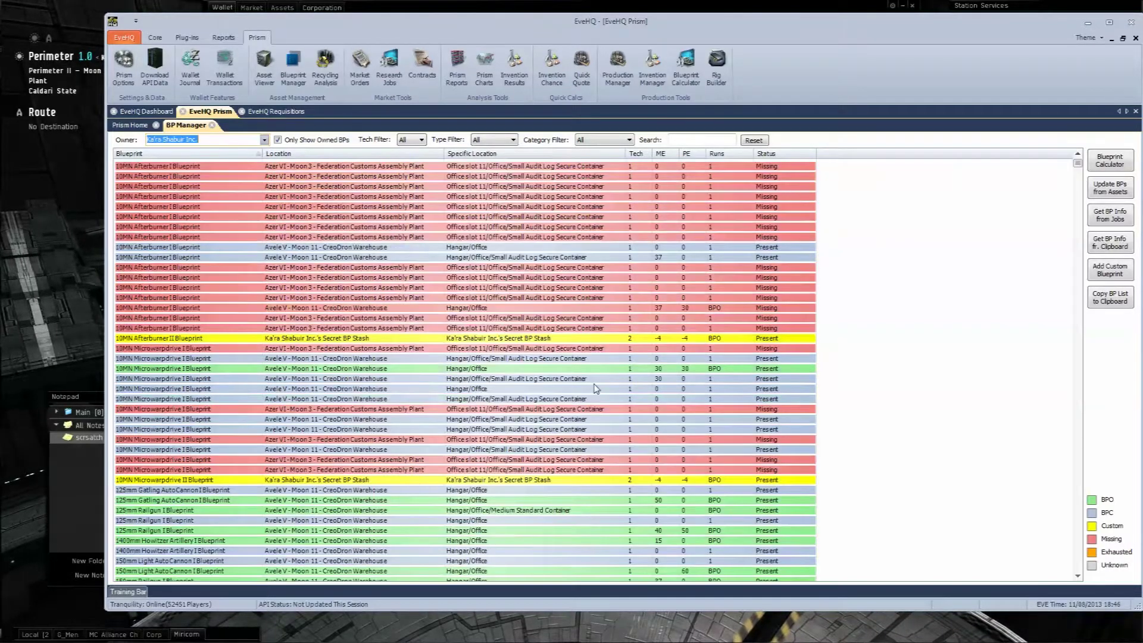
{"action": "left_click", "coordinate": [374, 421]}
{"action": "key", "text": "Page_Down"}
{"action": "key", "text": "Page_Down"}
{"action": "key", "text": "Page_Down"}
{"action": "key", "text": "Page_Down"}
{"action": "key", "text": "Page_Down"}
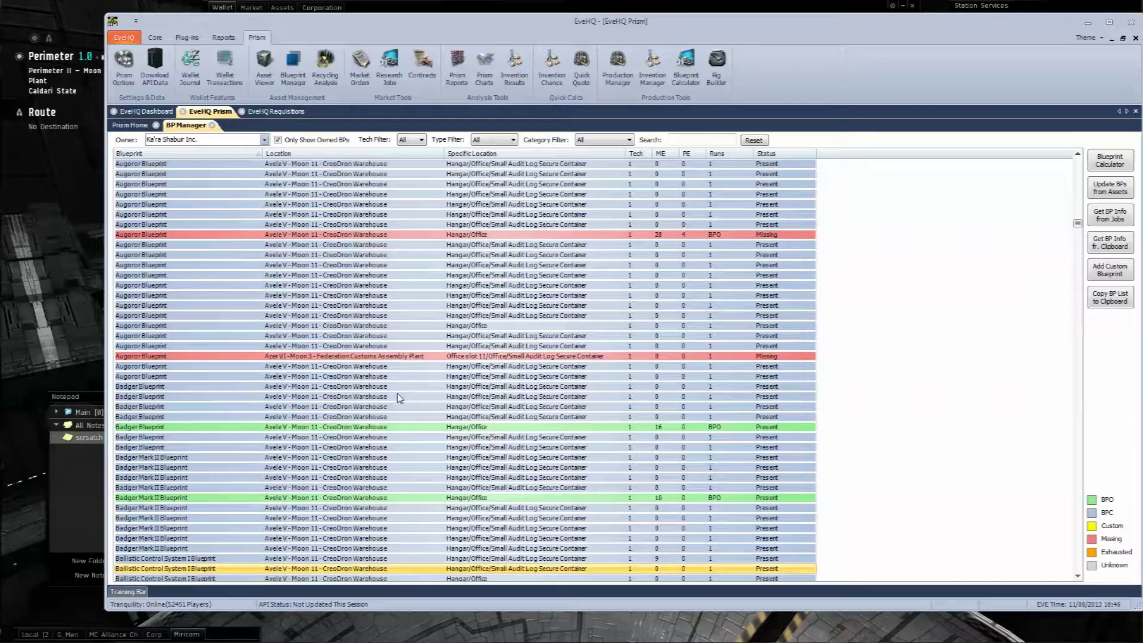
{"action": "scroll", "coordinate": [328, 446], "scroll_direction": "down", "scroll_amount": 4}
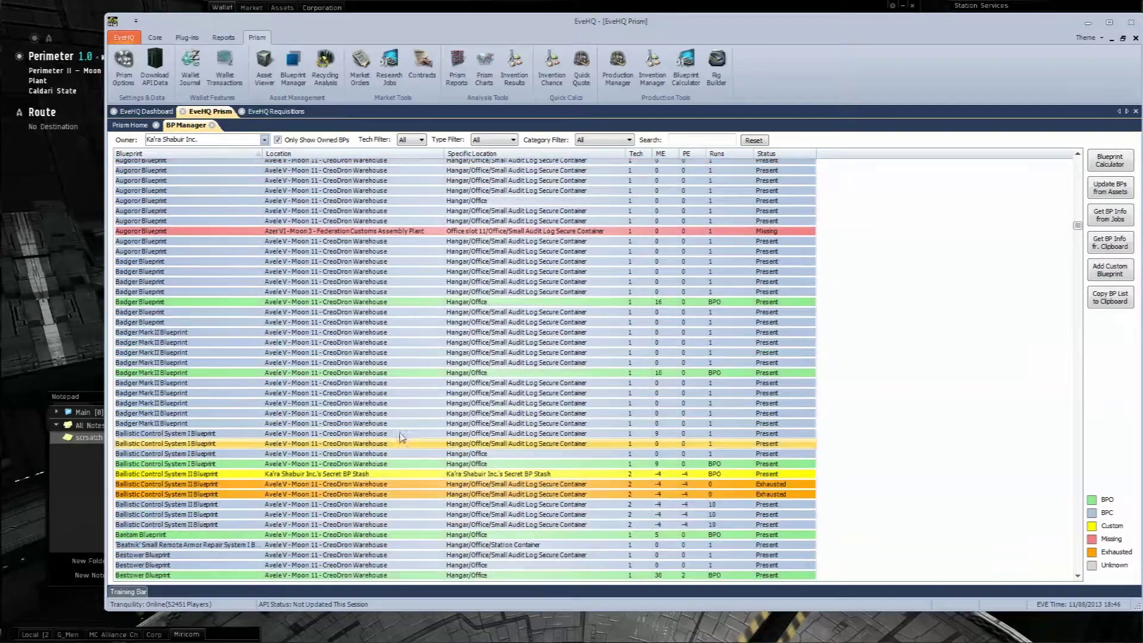
{"action": "left_click", "coordinate": [282, 475]}
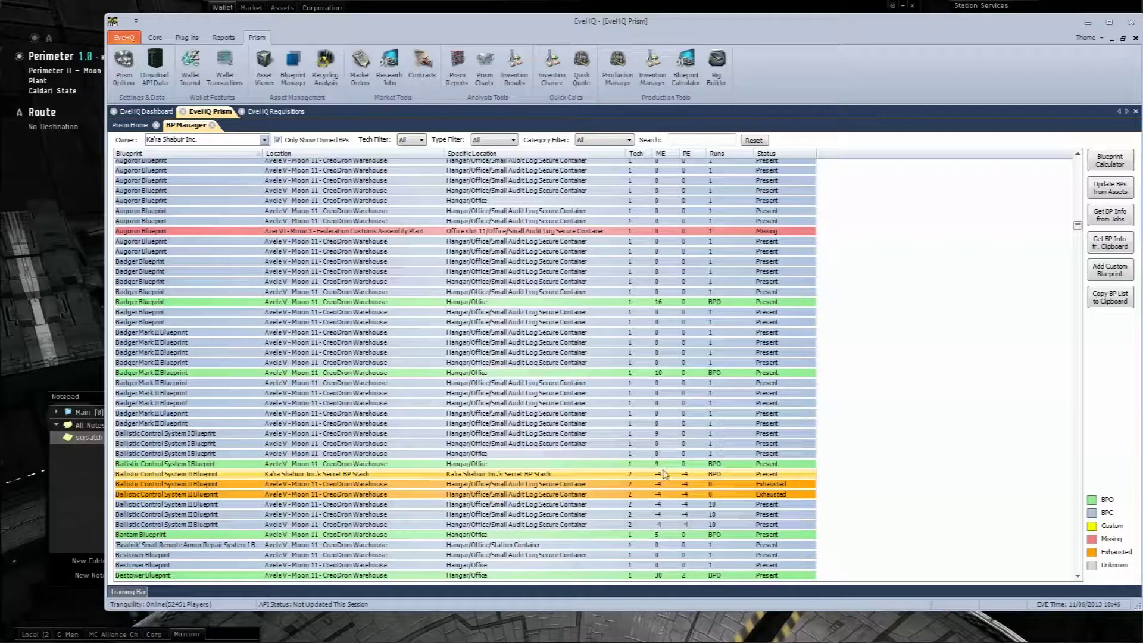
{"action": "double_click", "coordinate": [408, 479]}
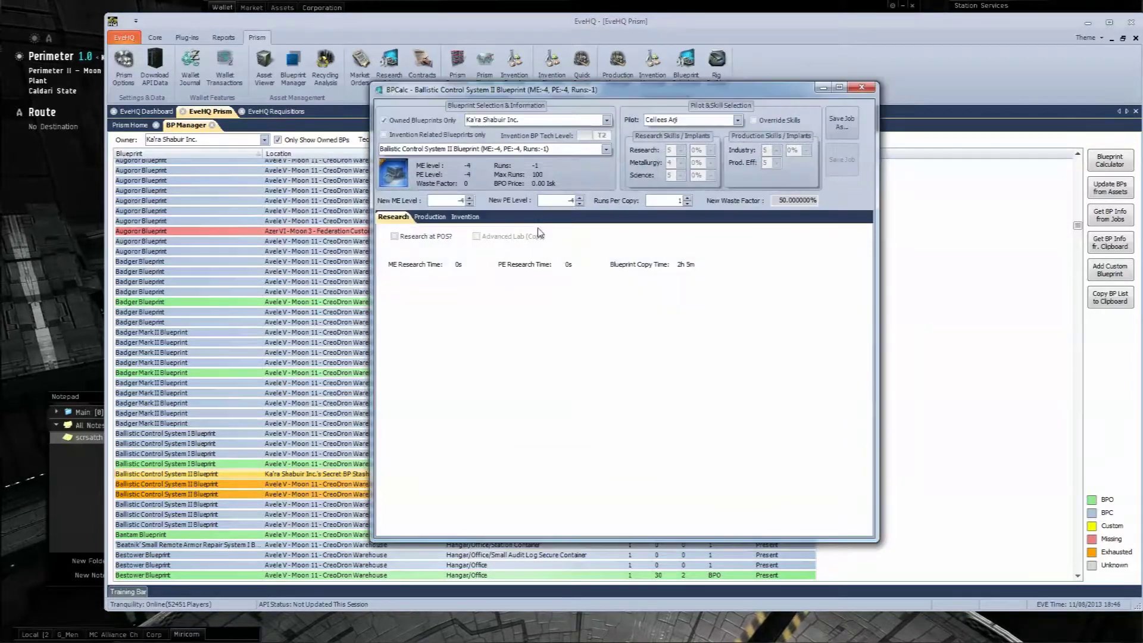
Step: On the Production tab, tick Build All Resources If Possible and set Production Runs to 20
{"action": "left_click", "coordinate": [448, 218]}
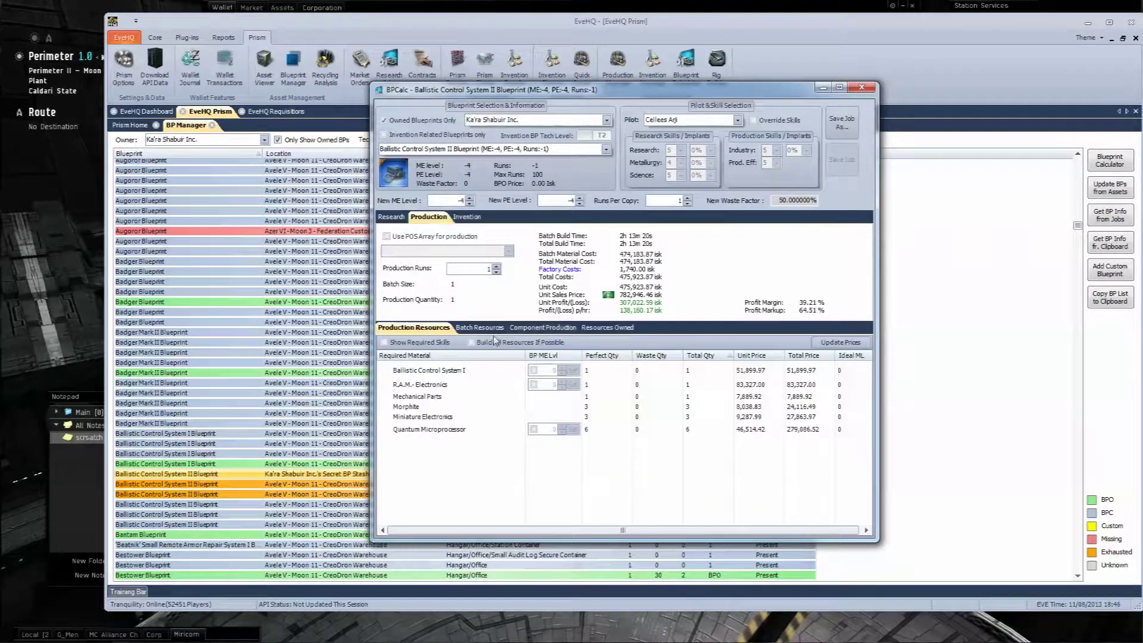
{"action": "left_click", "coordinate": [1079, 22]}
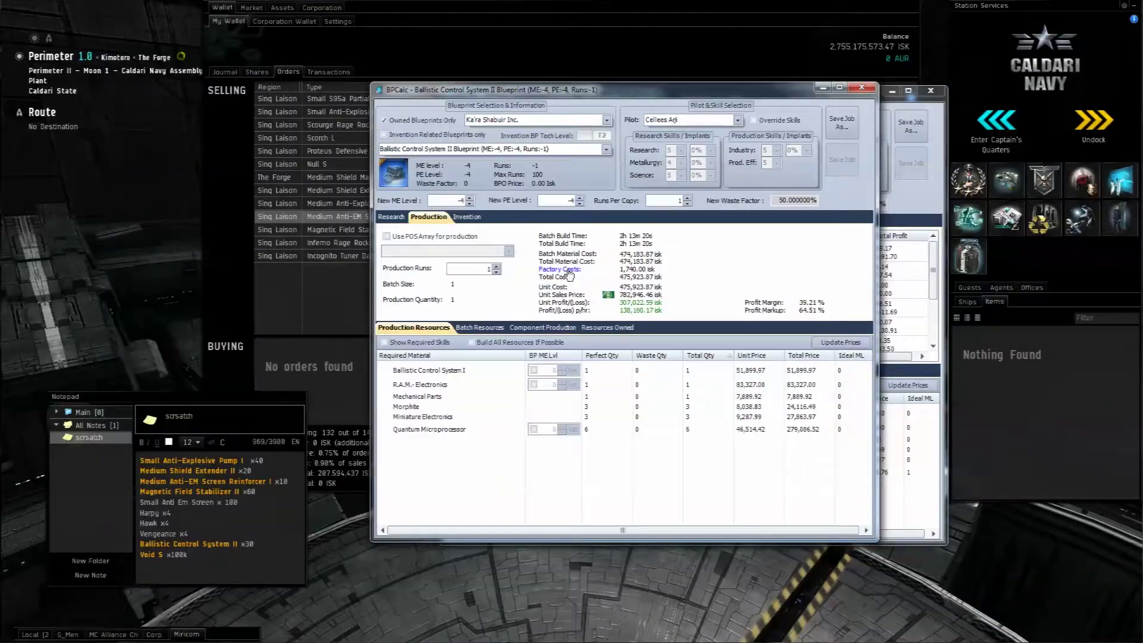
{"action": "left_click", "coordinate": [480, 344]}
{"action": "left_click", "coordinate": [478, 345]}
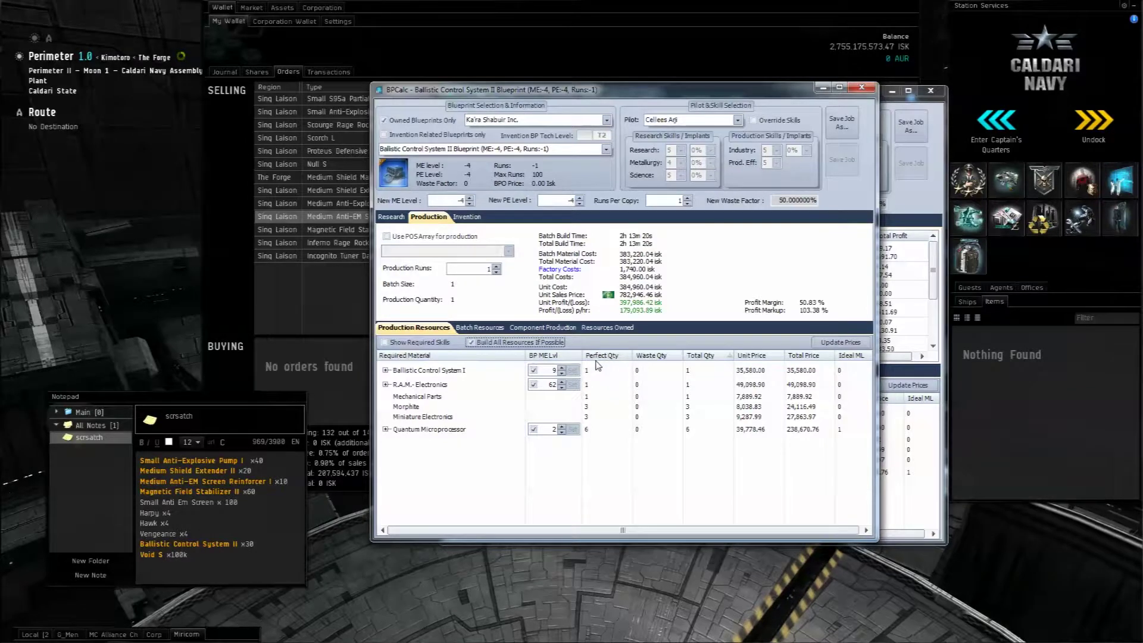
{"action": "left_click", "coordinate": [474, 270]}
{"action": "type", "text": "4"}
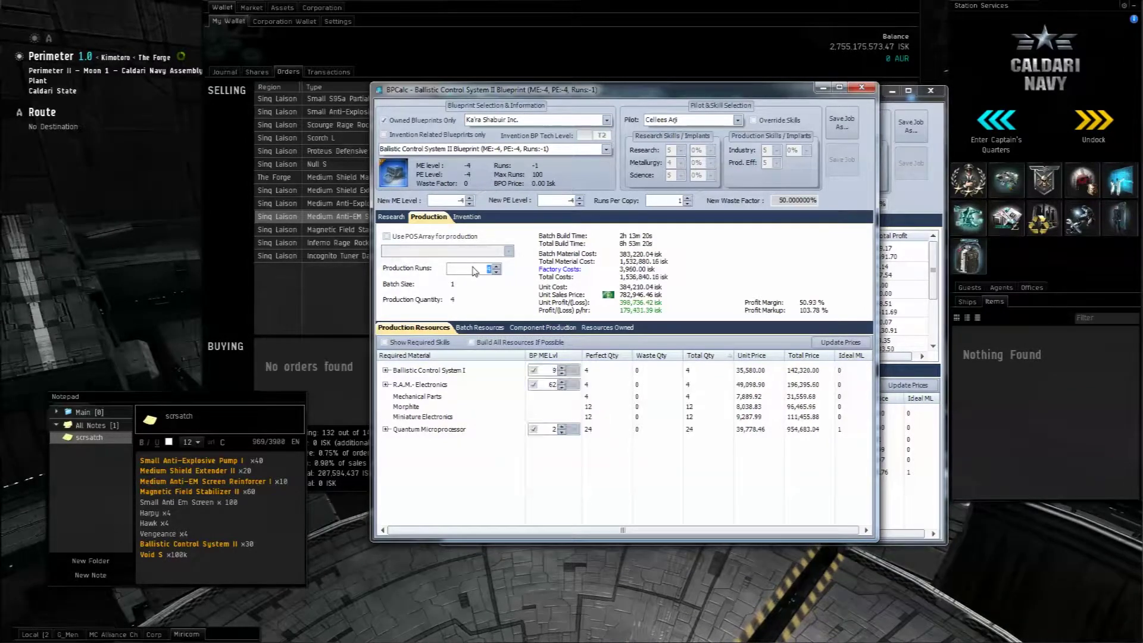
{"action": "scroll", "coordinate": [475, 271], "scroll_direction": "up", "scroll_amount": 15}
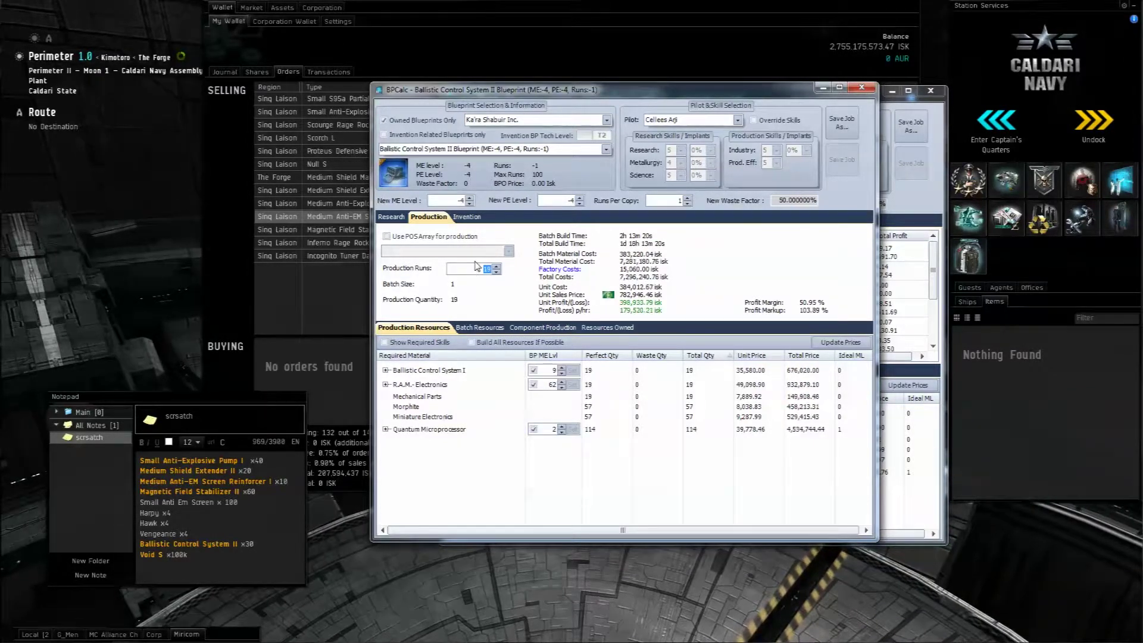
{"action": "scroll", "coordinate": [475, 267], "scroll_direction": "up", "scroll_amount": 1}
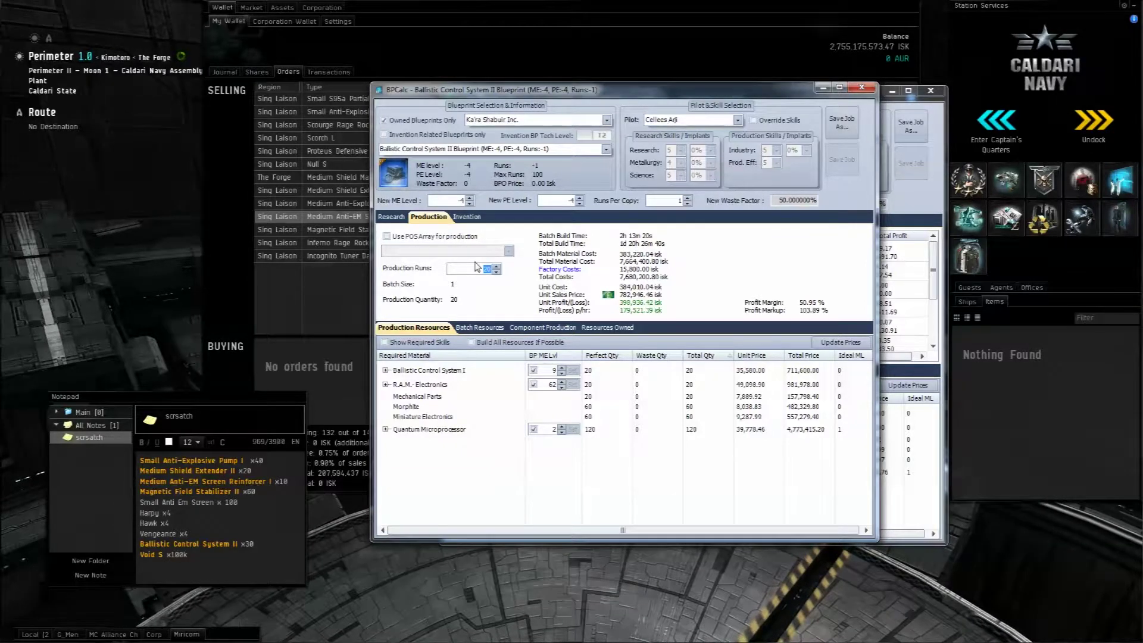
{"action": "left_click", "coordinate": [484, 328]}
Step: Compare required materials against owned stock and choose Export > Add to Requisition (All)
{"action": "left_click", "coordinate": [533, 328]}
{"action": "left_click", "coordinate": [610, 330]}
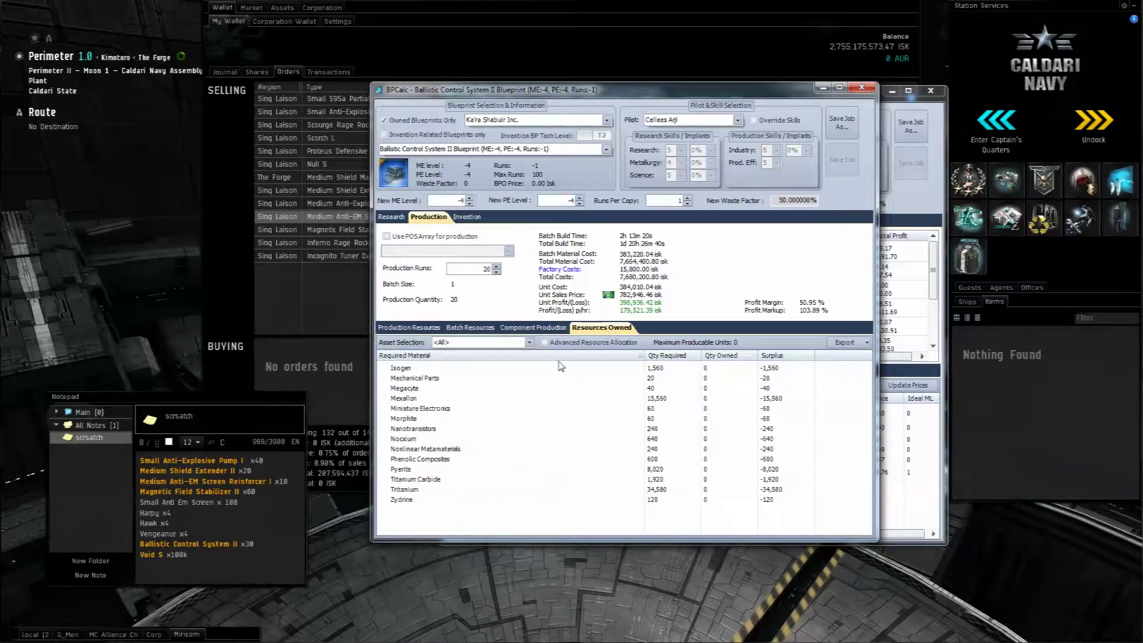
{"action": "left_click", "coordinate": [866, 342]}
{"action": "left_click", "coordinate": [869, 395]}
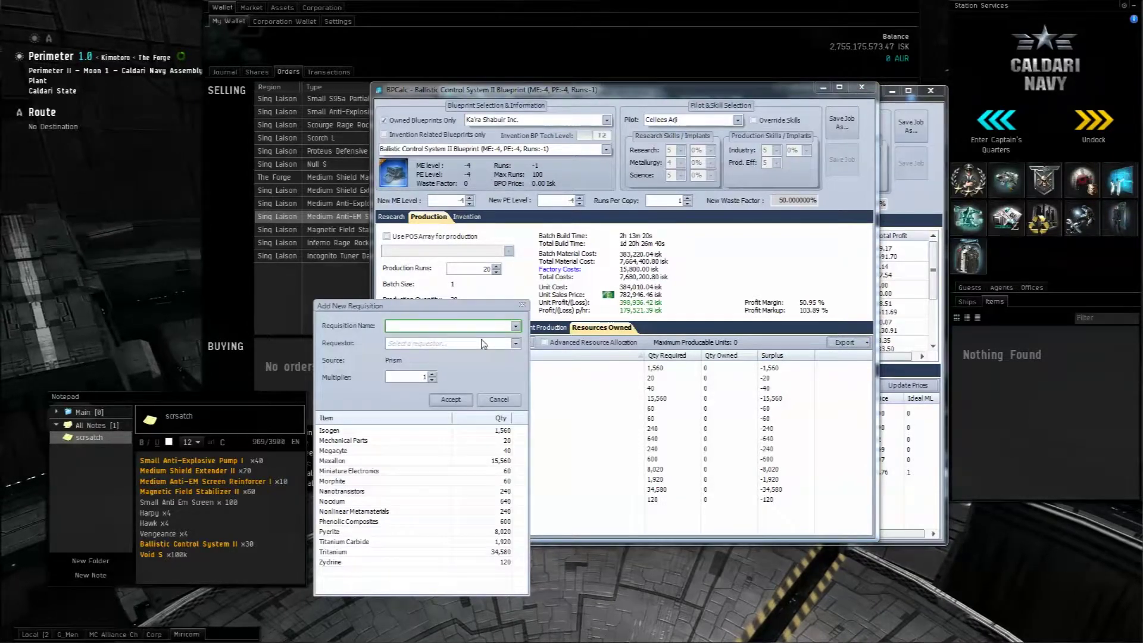
Step: Merge the materials into the existing Current Builds requisition with the corporation as requestor
{"action": "left_click", "coordinate": [516, 327]}
{"action": "left_click", "coordinate": [413, 335]}
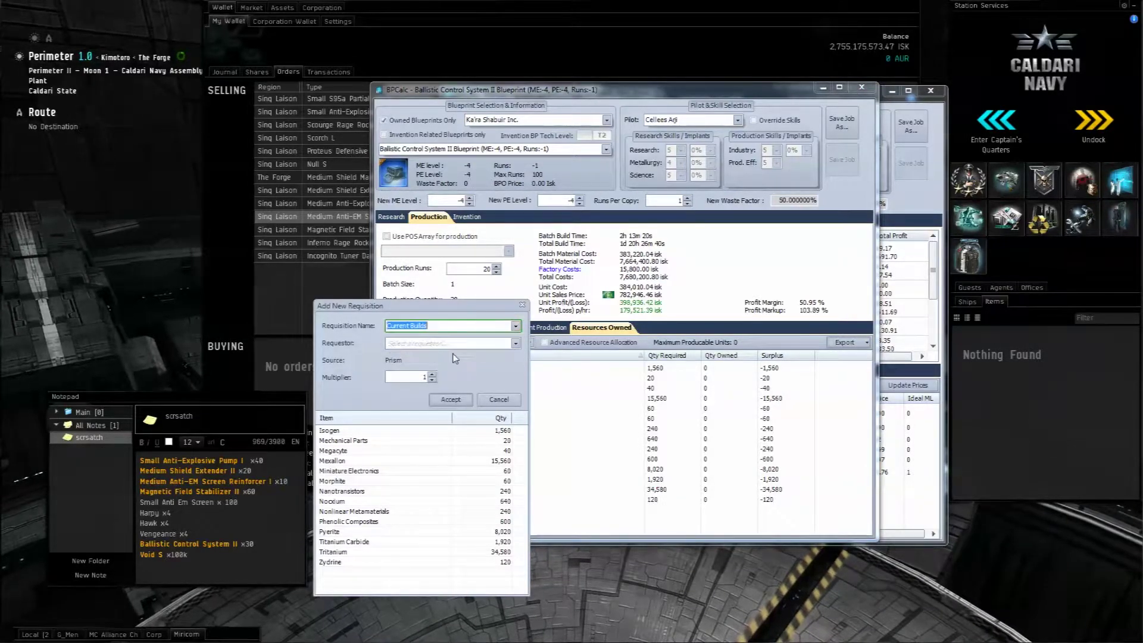
{"action": "left_click", "coordinate": [516, 344]}
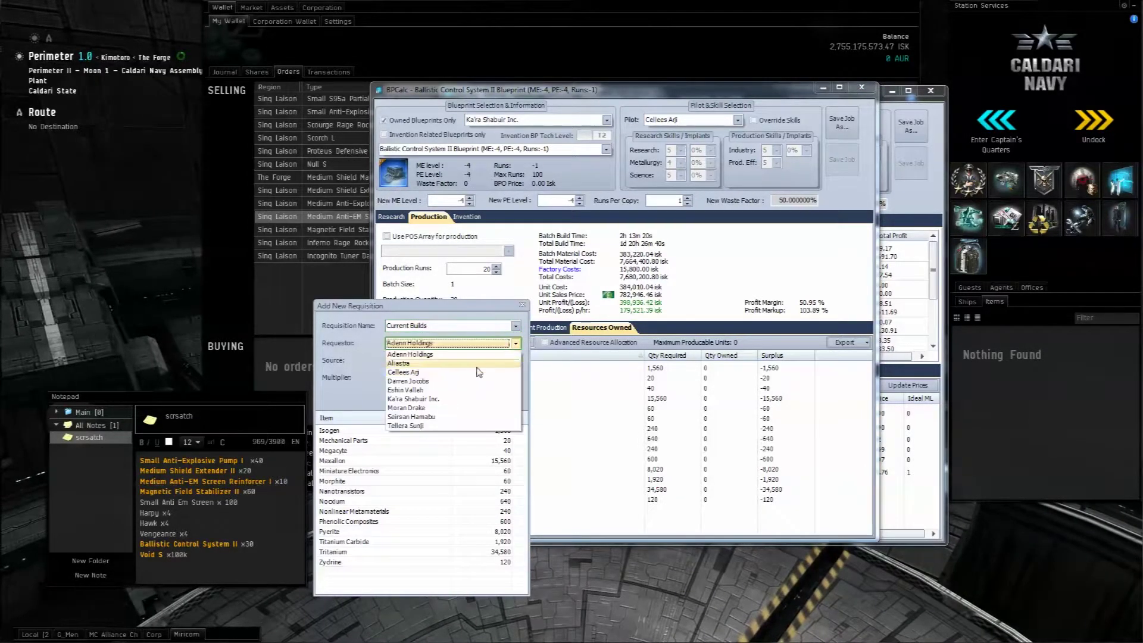
{"action": "left_click", "coordinate": [429, 403]}
{"action": "left_click", "coordinate": [451, 406]}
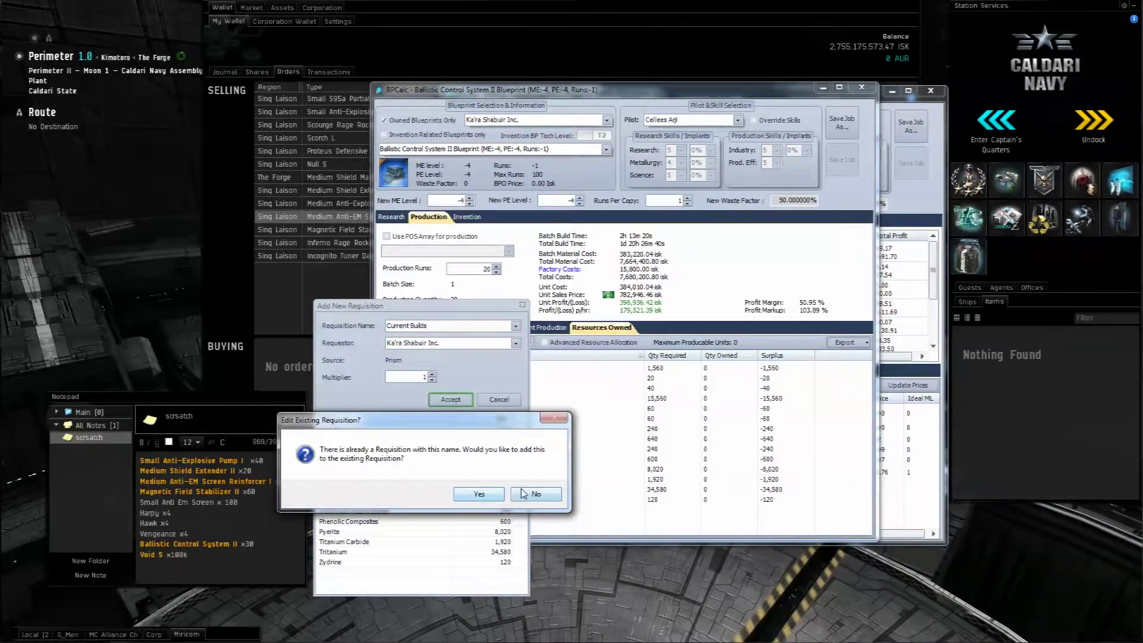
{"action": "left_click", "coordinate": [489, 495]}
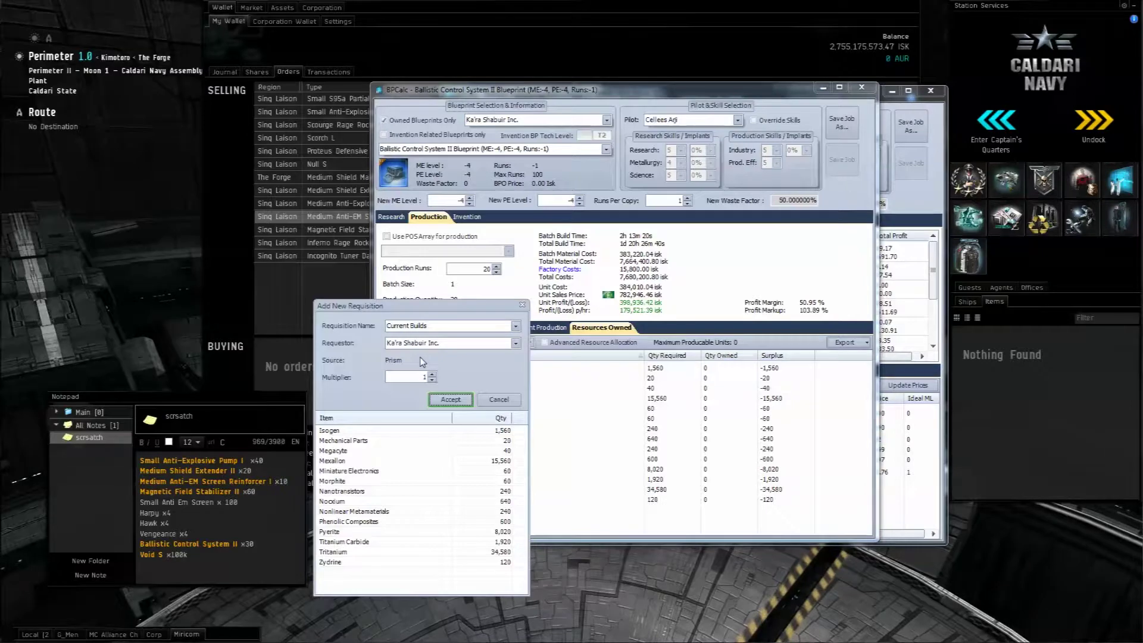
{"action": "left_click", "coordinate": [462, 402]}
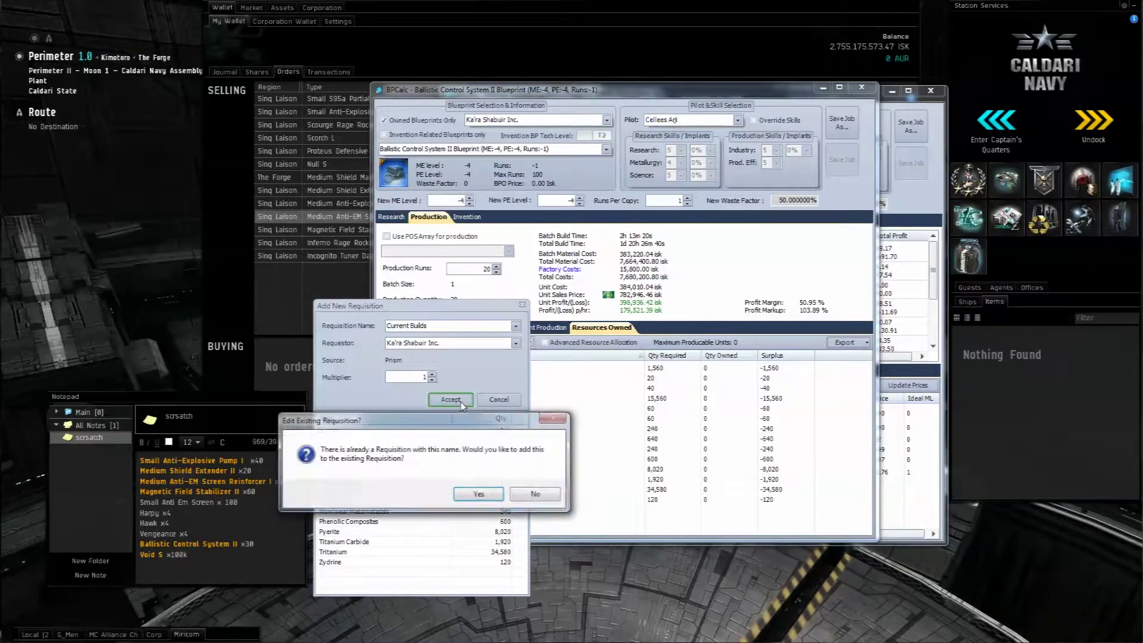
{"action": "left_click", "coordinate": [476, 498]}
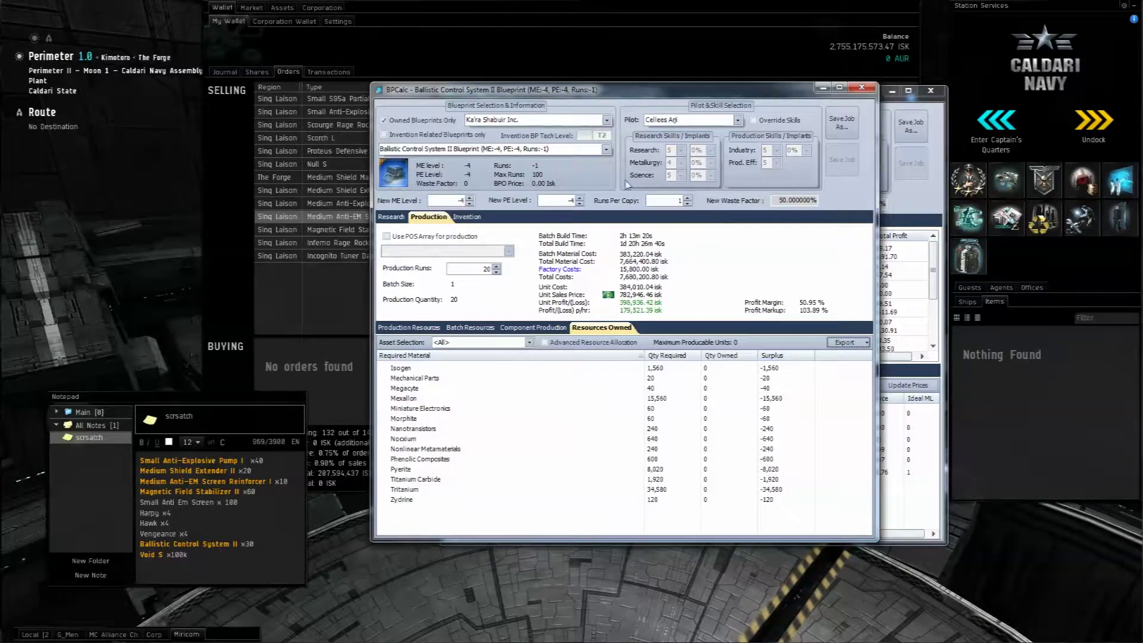
{"action": "left_click_drag", "start_coordinate": [667, 90], "coordinate": [767, 35]}
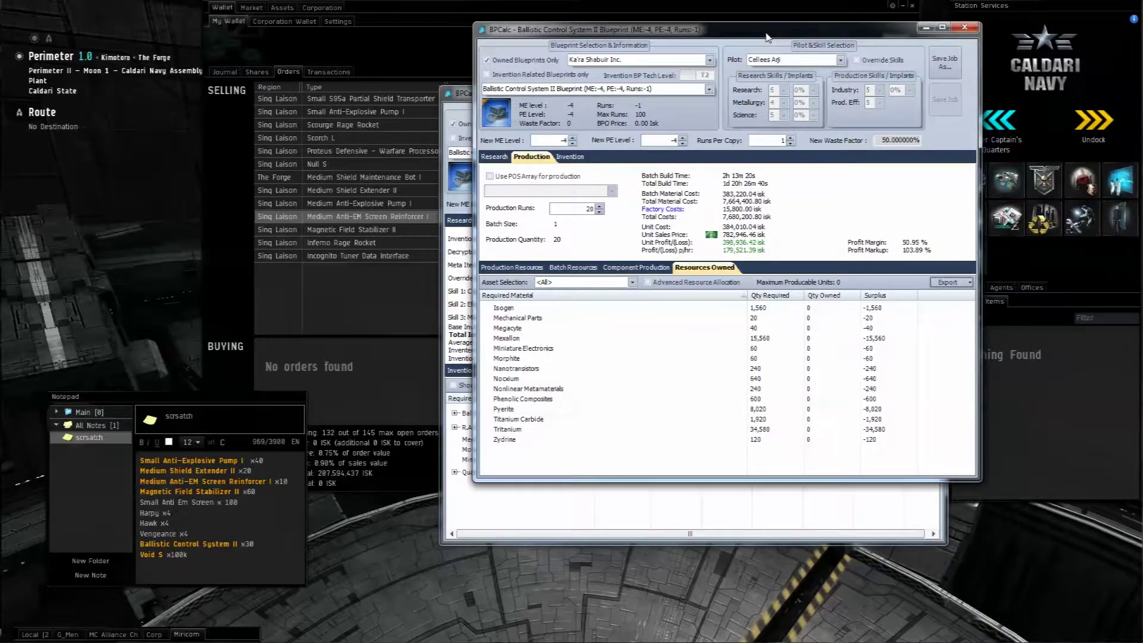
Step: Rearrange the calculator windows and look through the batch, production and component lists
{"action": "left_click_drag", "start_coordinate": [679, 33], "coordinate": [728, 142]}
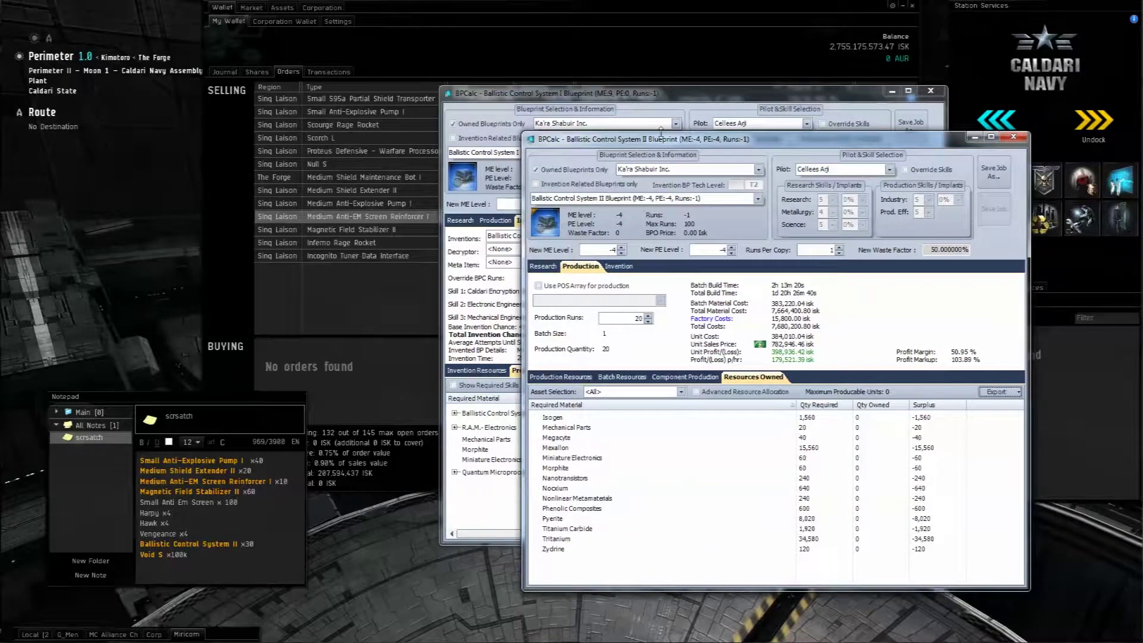
{"action": "left_click", "coordinate": [672, 377]}
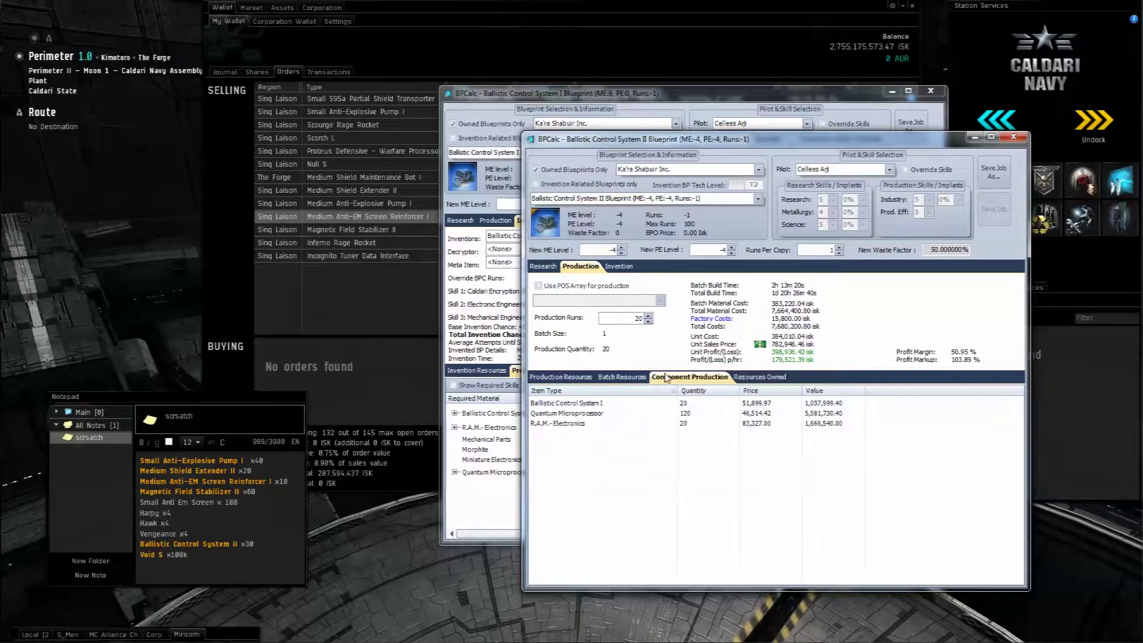
{"action": "left_click", "coordinate": [623, 379]}
{"action": "left_click", "coordinate": [561, 377]}
{"action": "left_click", "coordinate": [622, 378]}
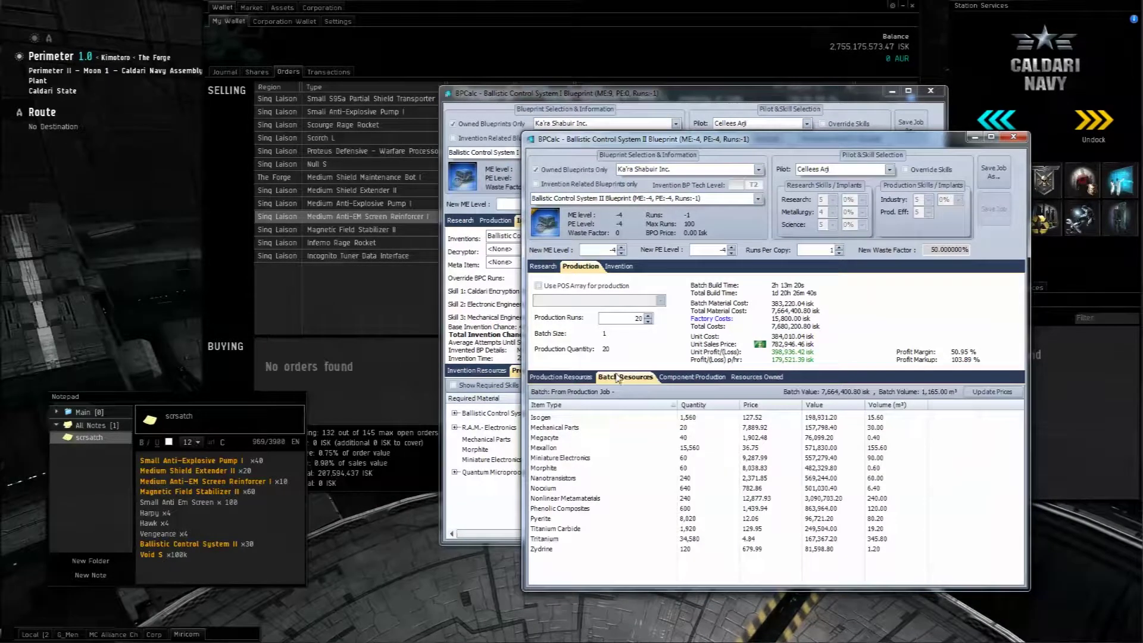
{"action": "left_click", "coordinate": [679, 377]}
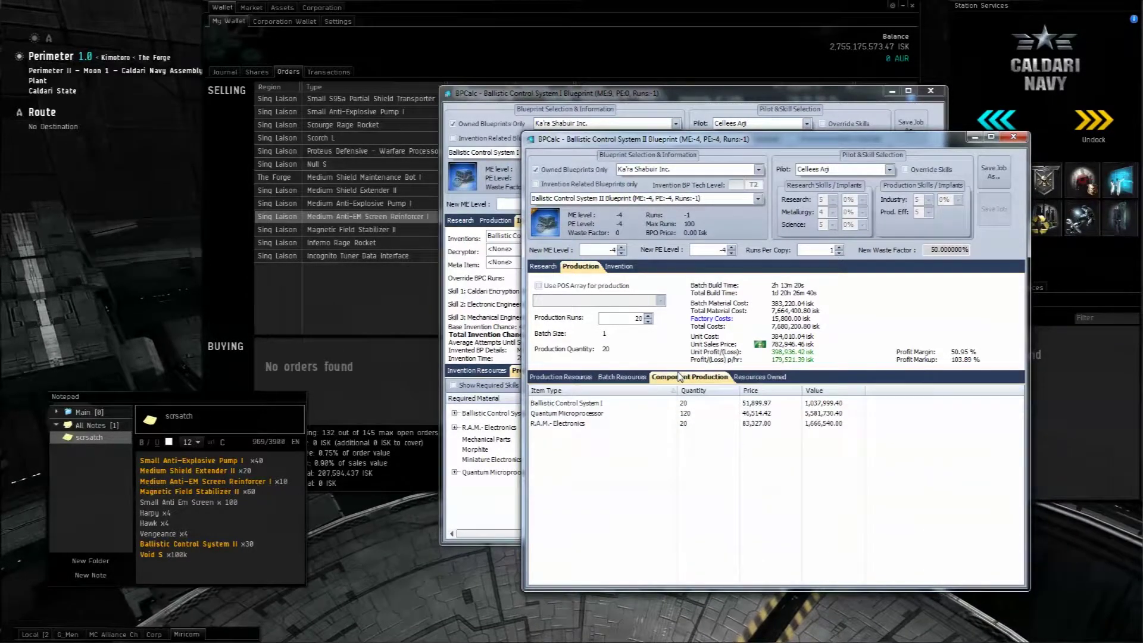
Step: Select the Ballistic Control System I, Quantum Microprocessor and R.A.M.- Electronics components and revisit the resource lists
{"action": "left_click", "coordinate": [569, 404]}
{"action": "left_click", "coordinate": [571, 414]}
{"action": "left_click", "coordinate": [571, 423]}
{"action": "left_click", "coordinate": [570, 407]}
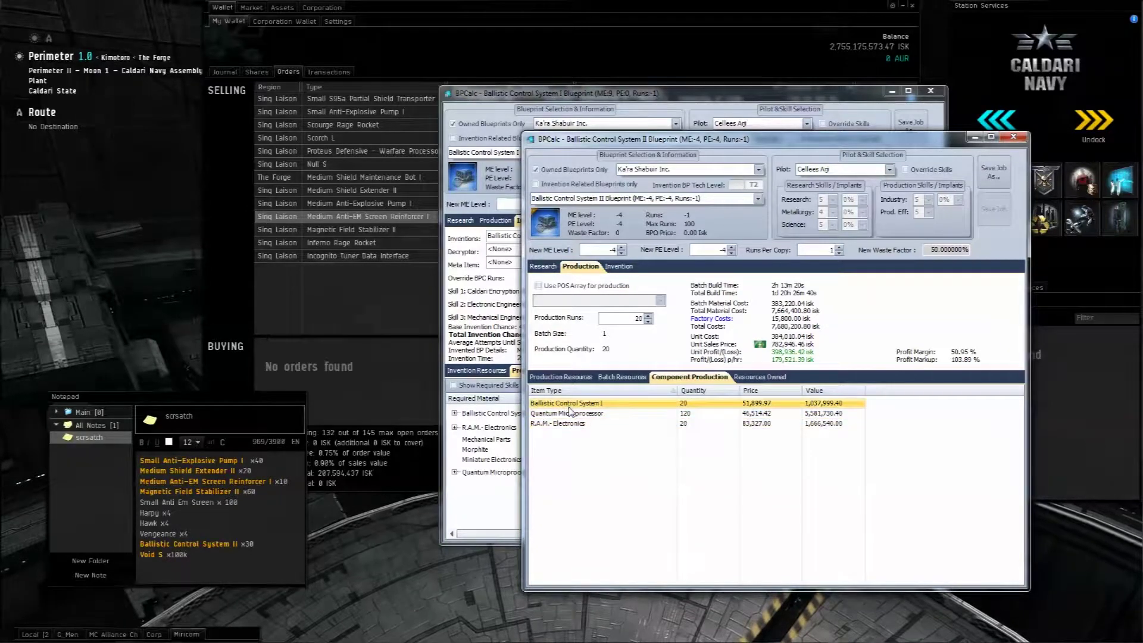
{"action": "left_click", "coordinate": [570, 414]}
{"action": "left_click", "coordinate": [569, 403]}
{"action": "left_click", "coordinate": [590, 375]}
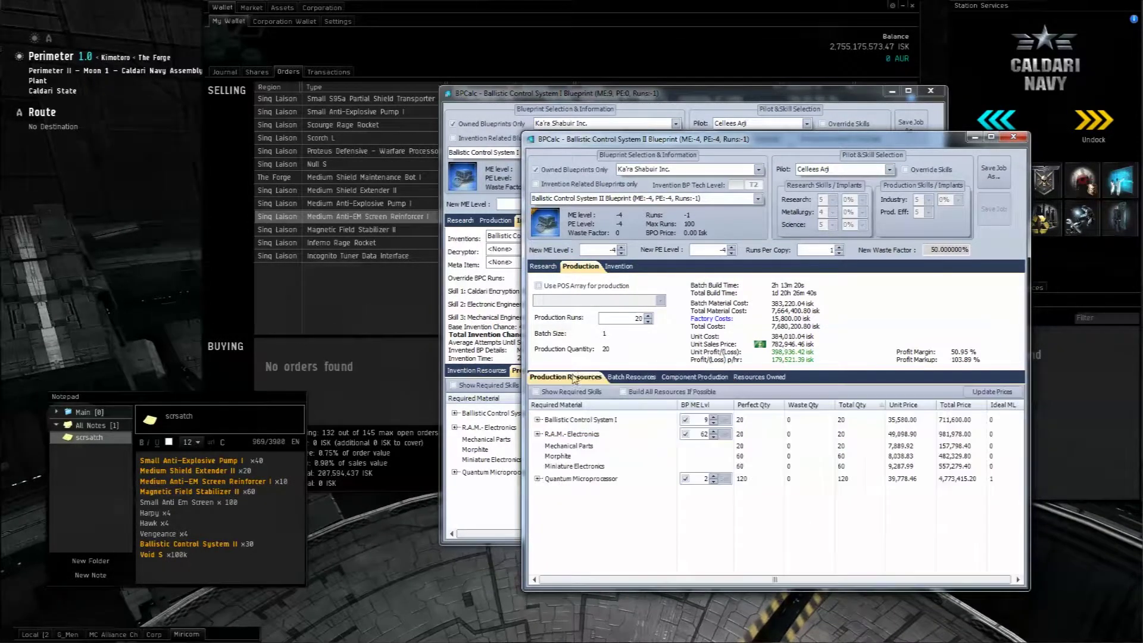
{"action": "left_click", "coordinate": [669, 376]}
{"action": "left_click", "coordinate": [631, 379]}
{"action": "left_click", "coordinate": [630, 379]}
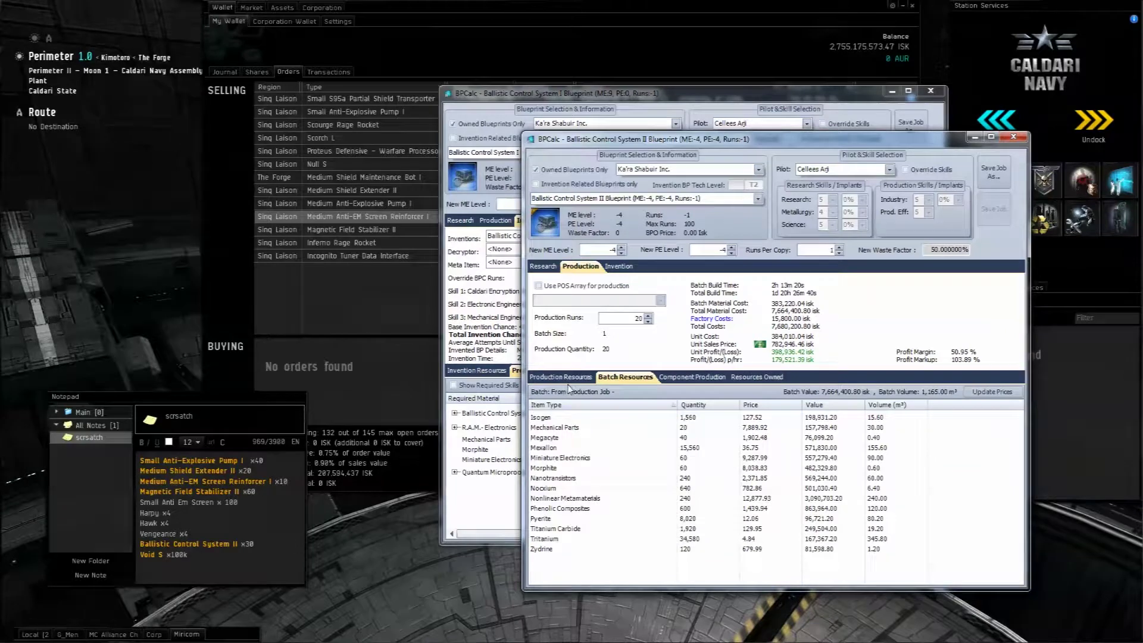
{"action": "left_click", "coordinate": [692, 377]}
{"action": "left_click", "coordinate": [566, 377]}
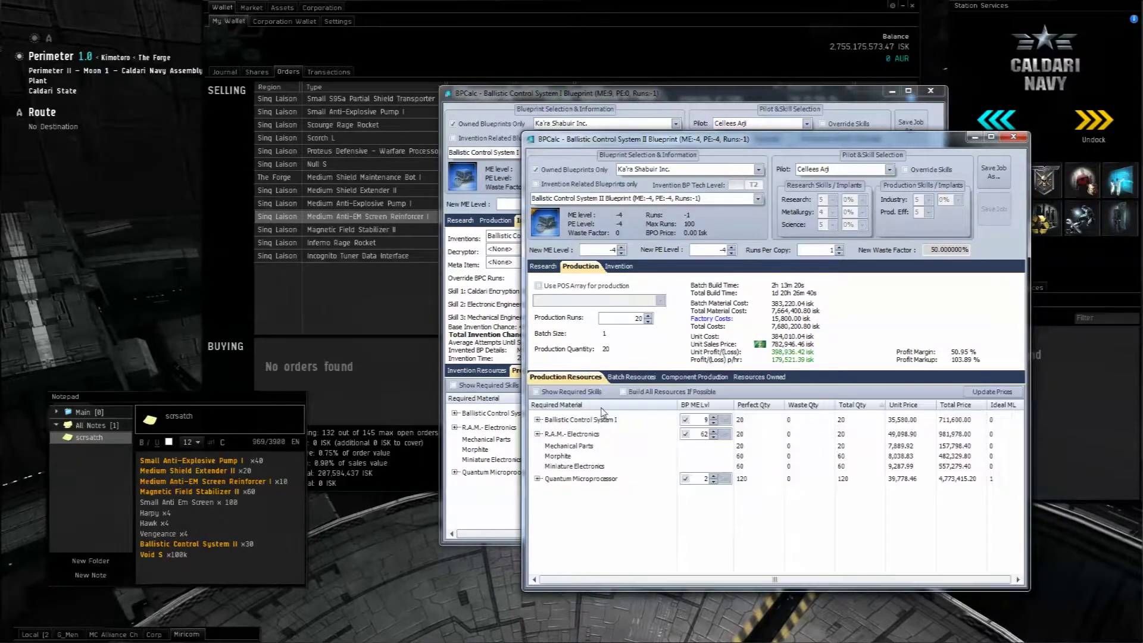
Step: Stop building R.A.M.- Electronics, Ballistic Control System I and Quantum Microprocessor, then show owned quantities and surpluses
{"action": "left_click", "coordinate": [686, 434]}
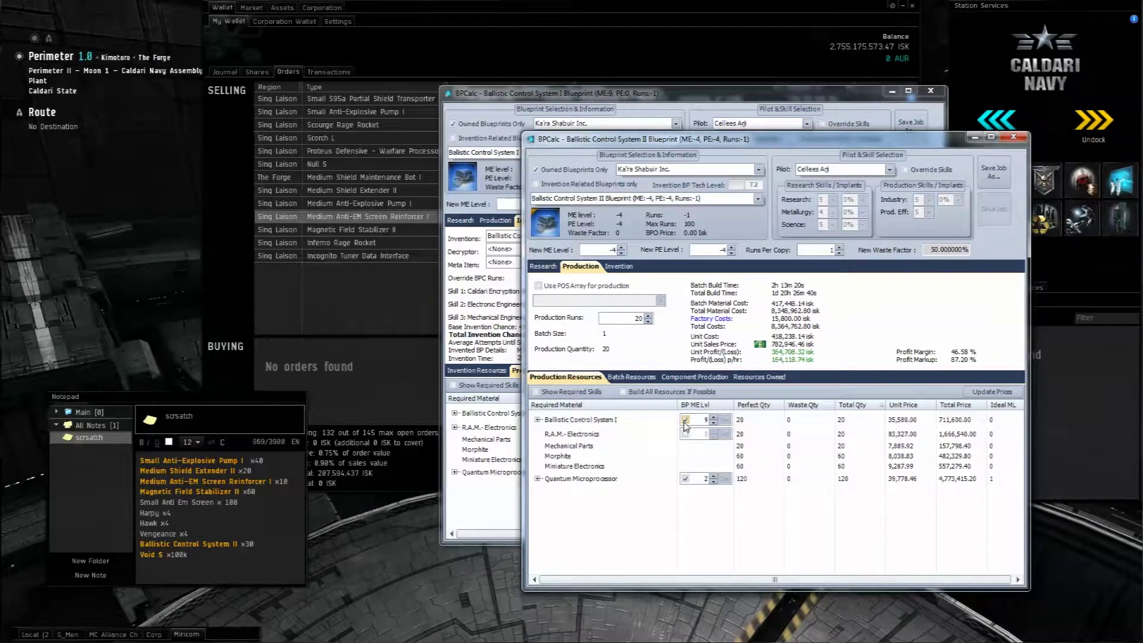
{"action": "left_click", "coordinate": [686, 420]}
{"action": "left_click", "coordinate": [686, 478]}
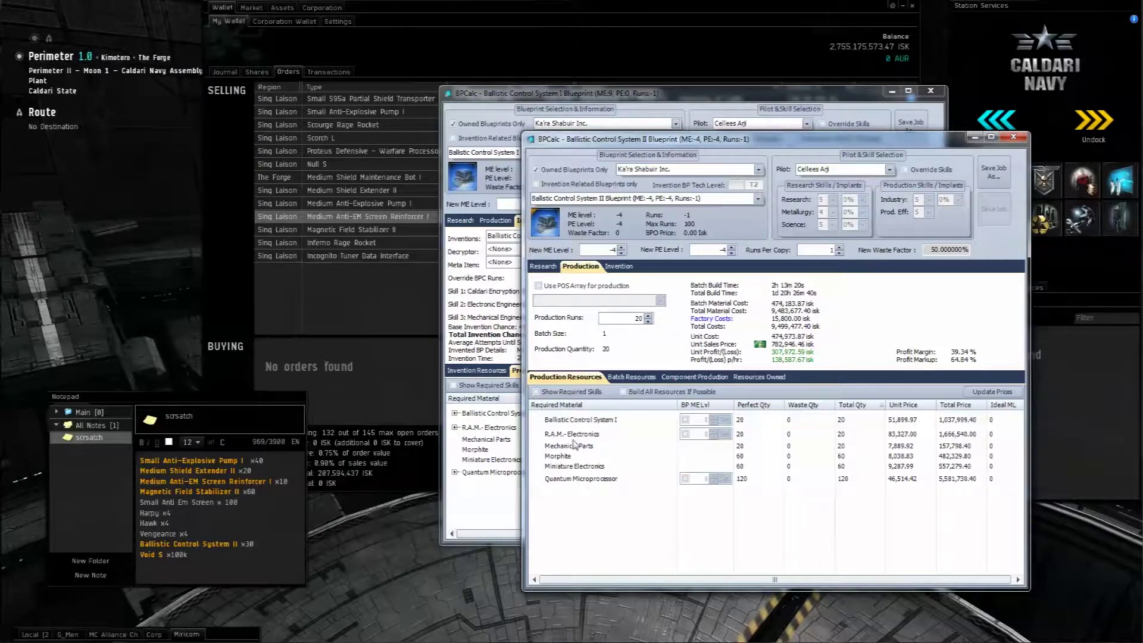
{"action": "left_click", "coordinate": [757, 377]}
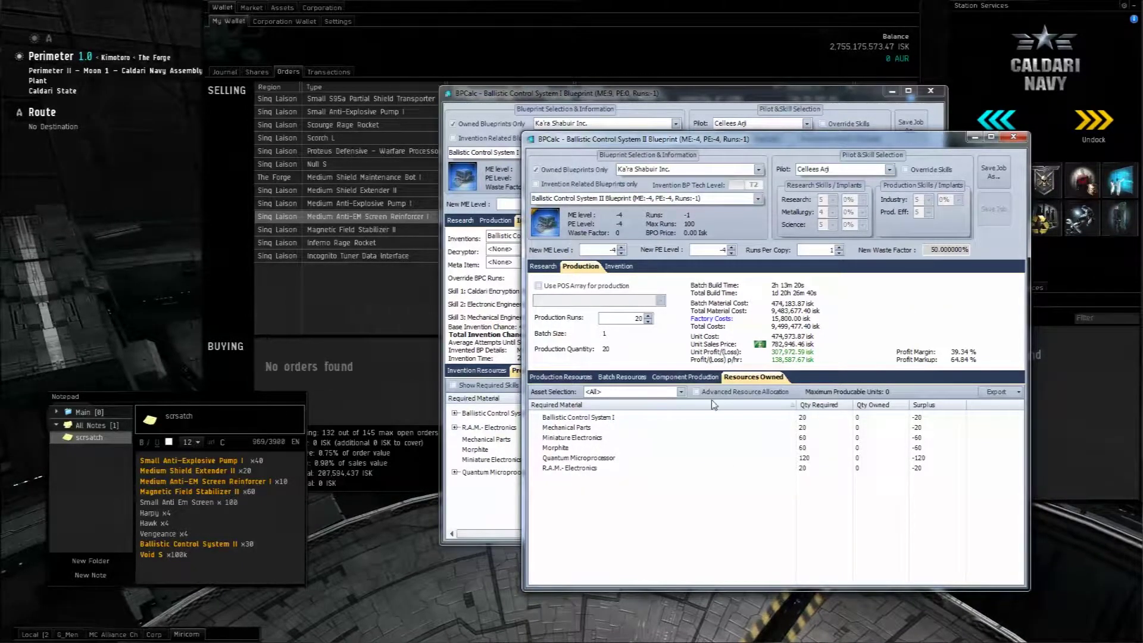
{"action": "left_click", "coordinate": [1018, 392]}
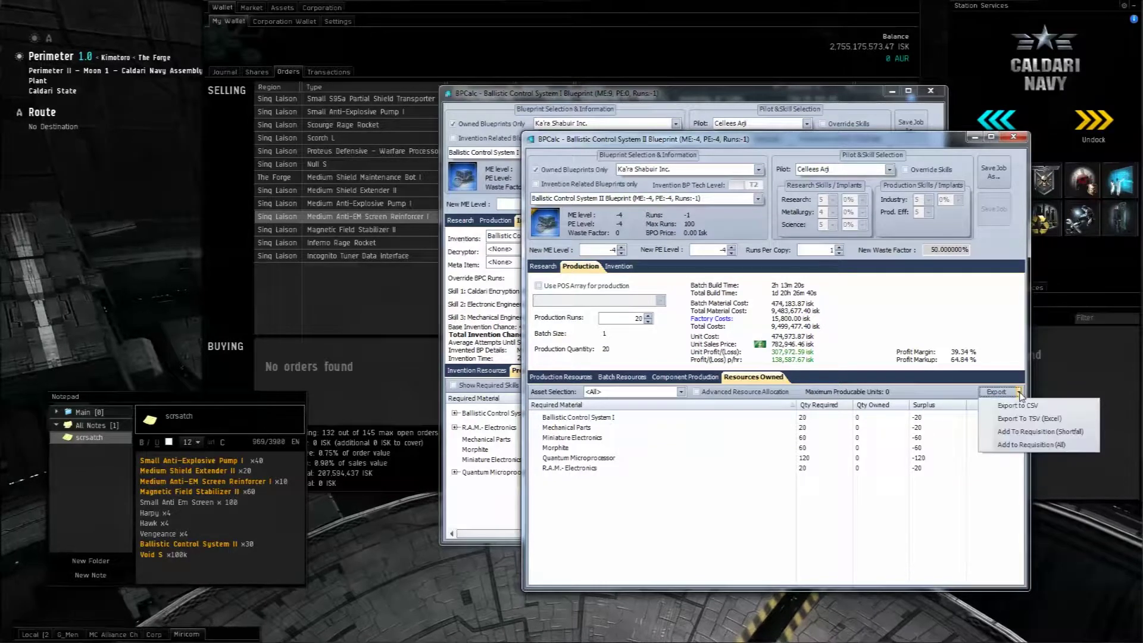
Step: Send all materials to a new requisition named Current Builds Components, requested by the corporation
{"action": "left_click", "coordinate": [1027, 445]}
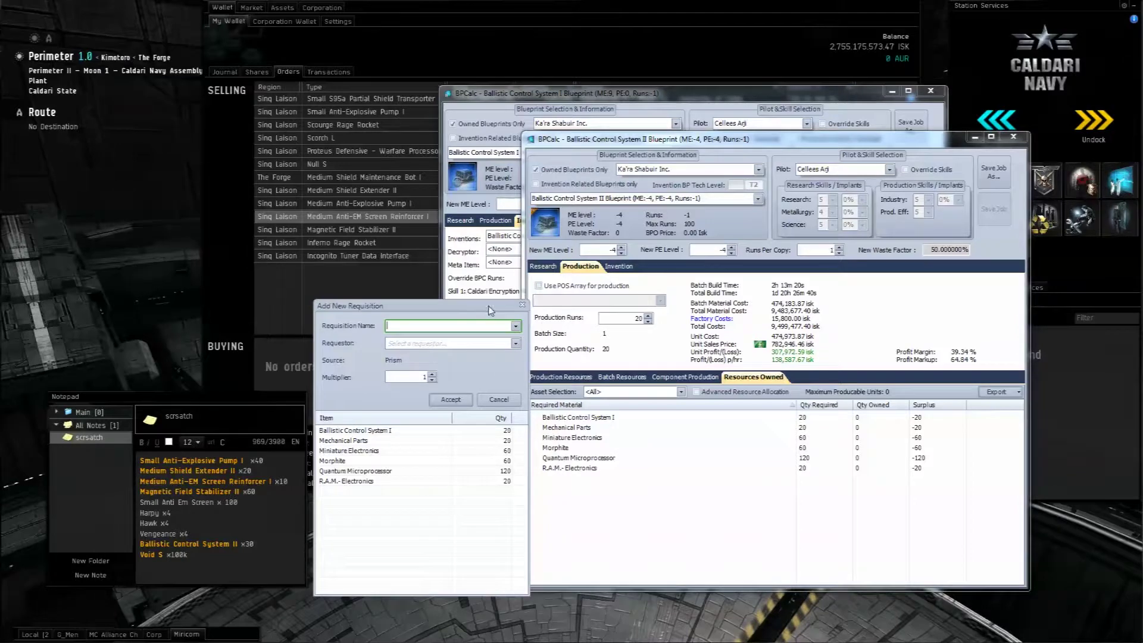
{"action": "left_click_drag", "start_coordinate": [489, 310], "coordinate": [614, 290]}
{"action": "left_click", "coordinate": [639, 305]}
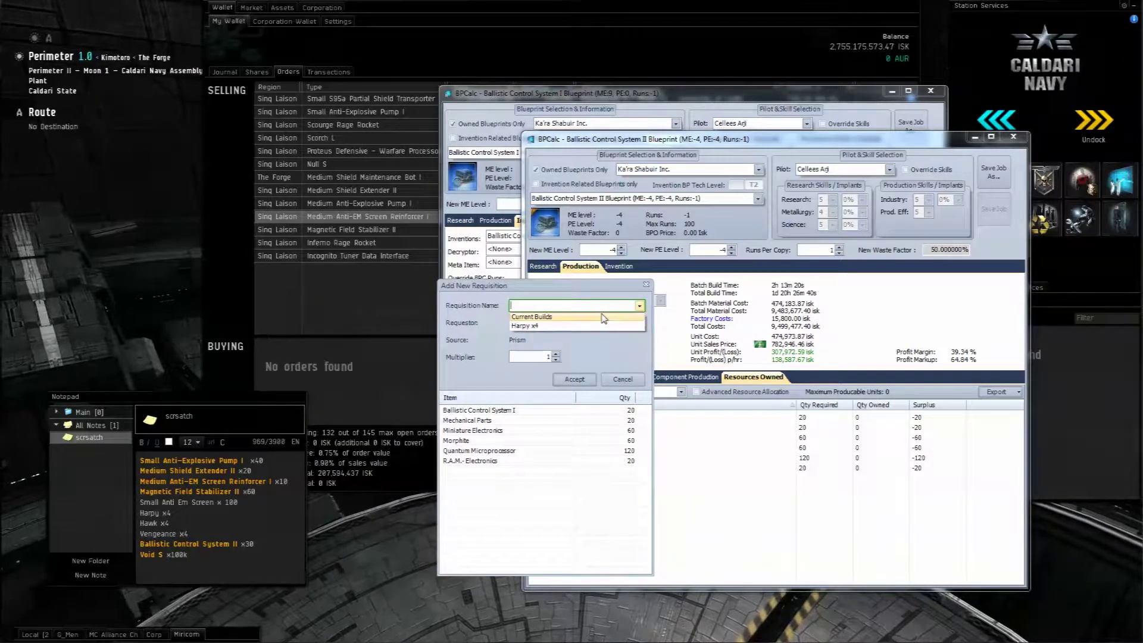
{"action": "left_click", "coordinate": [601, 316]}
{"action": "left_click", "coordinate": [597, 307]}
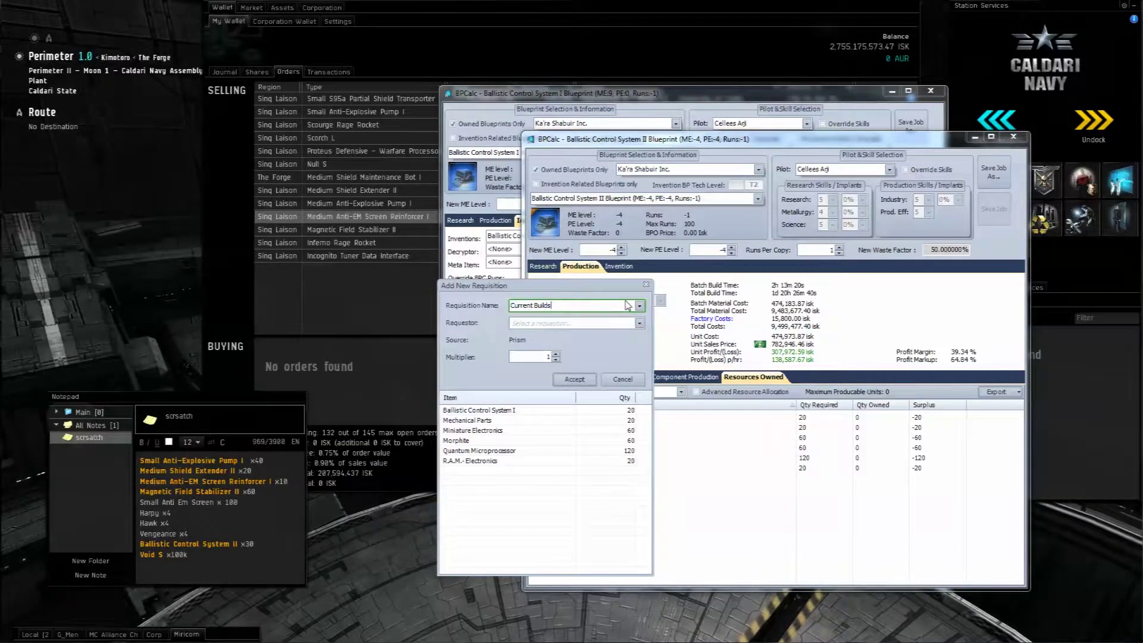
{"action": "type", "text": "Components"}
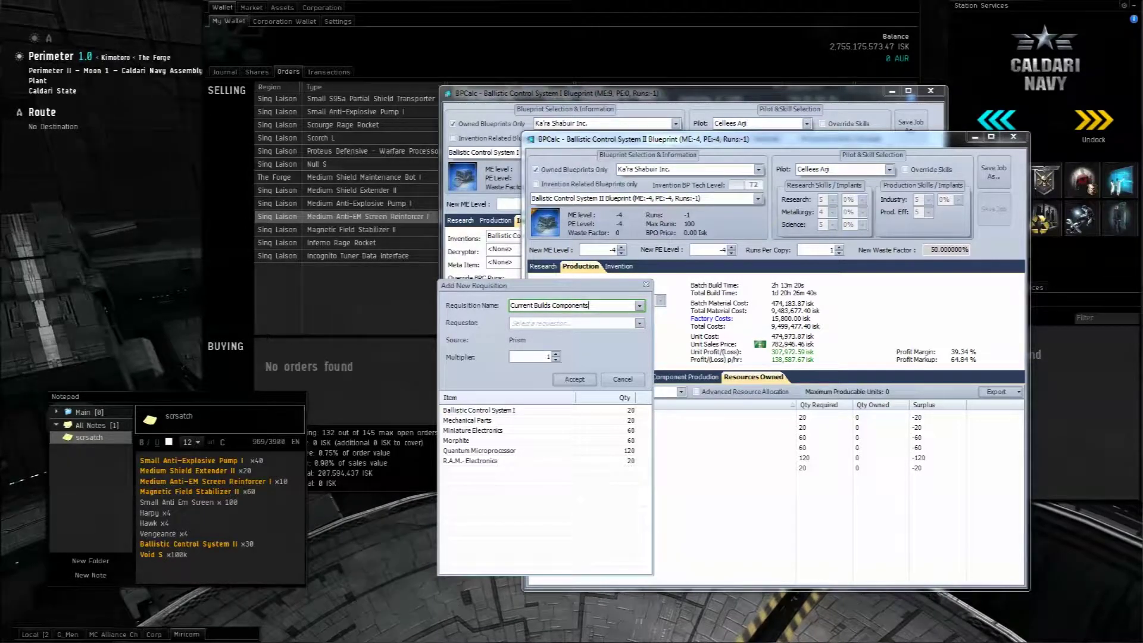
{"action": "left_click", "coordinate": [639, 323]}
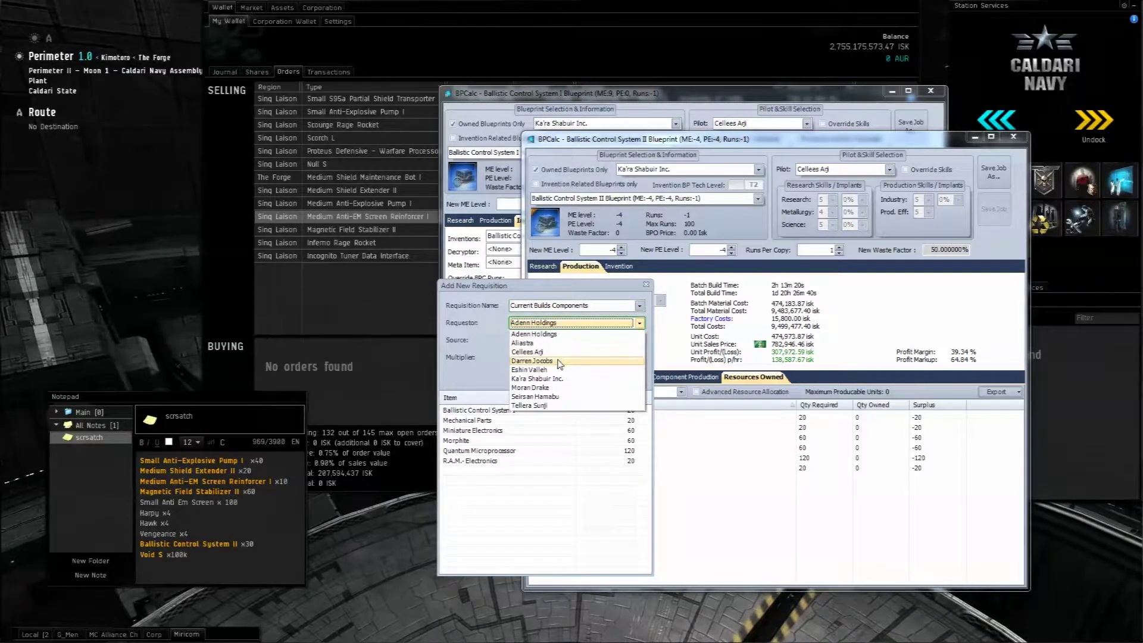
{"action": "left_click", "coordinate": [547, 379]}
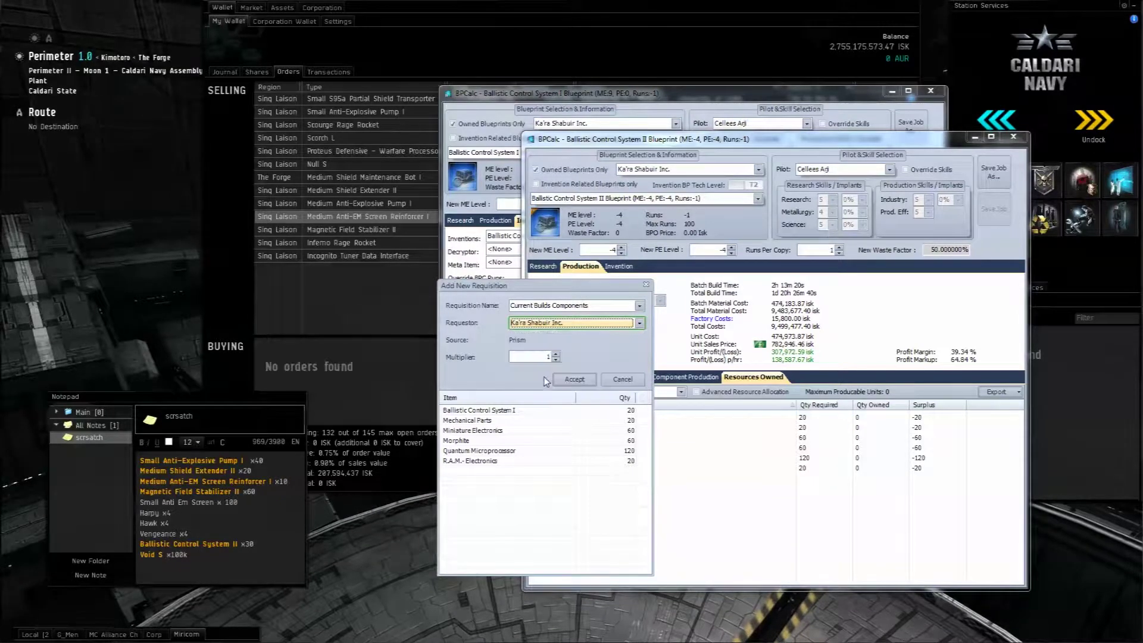
Step: Review the six listed materials, create the requisition, and note the Quantum Microprocessor and Miniature Electronics shortfalls
{"action": "left_click", "coordinate": [493, 432]}
{"action": "left_click", "coordinate": [488, 462]}
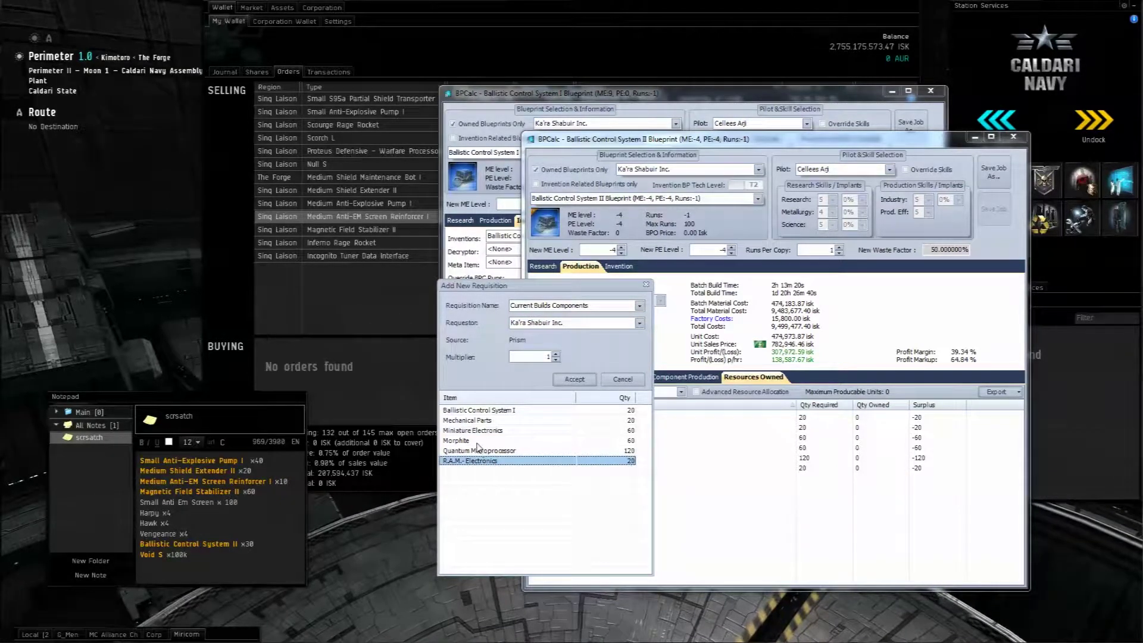
{"action": "left_click", "coordinate": [481, 451]}
{"action": "left_click", "coordinate": [476, 441]}
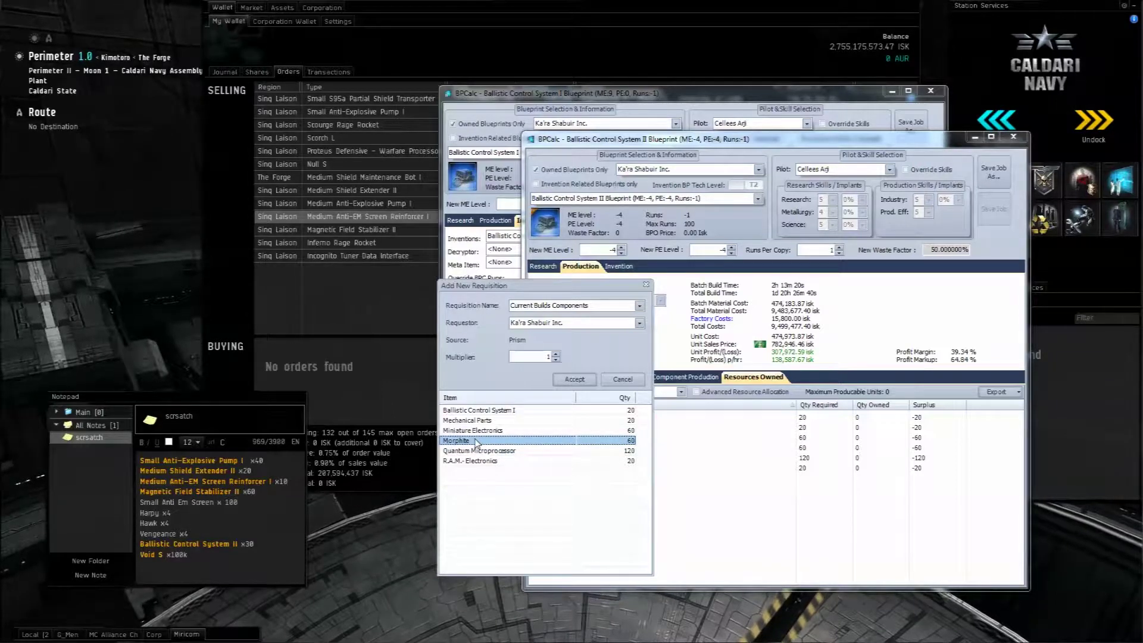
{"action": "left_click", "coordinate": [481, 421]}
{"action": "left_click", "coordinate": [481, 411]}
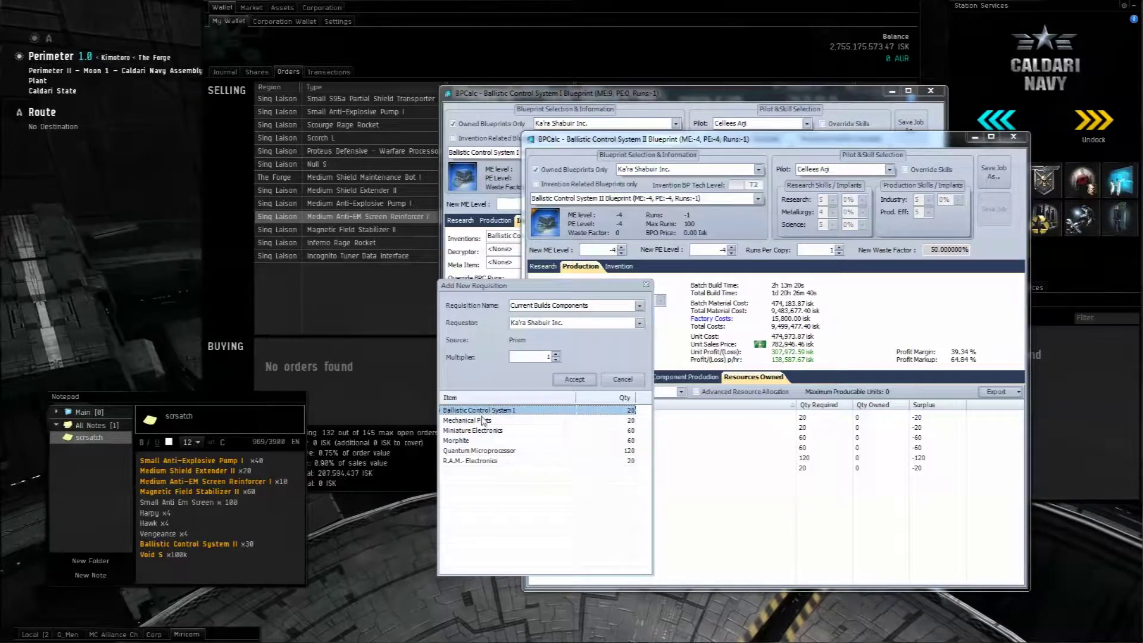
{"action": "left_click", "coordinate": [481, 421]}
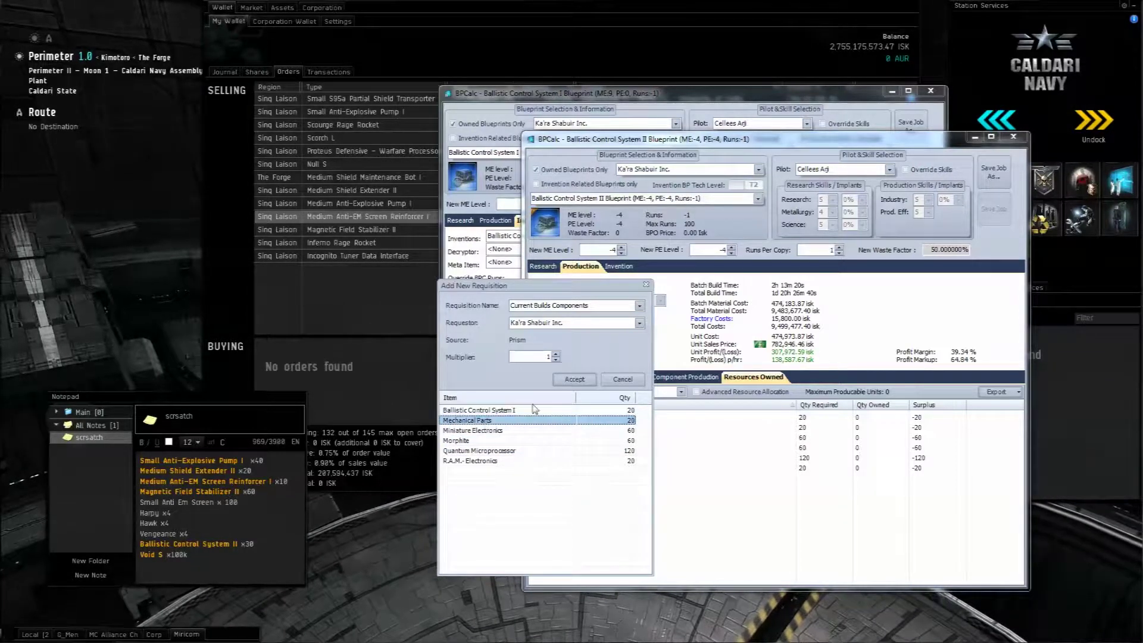
{"action": "left_click", "coordinate": [571, 380]}
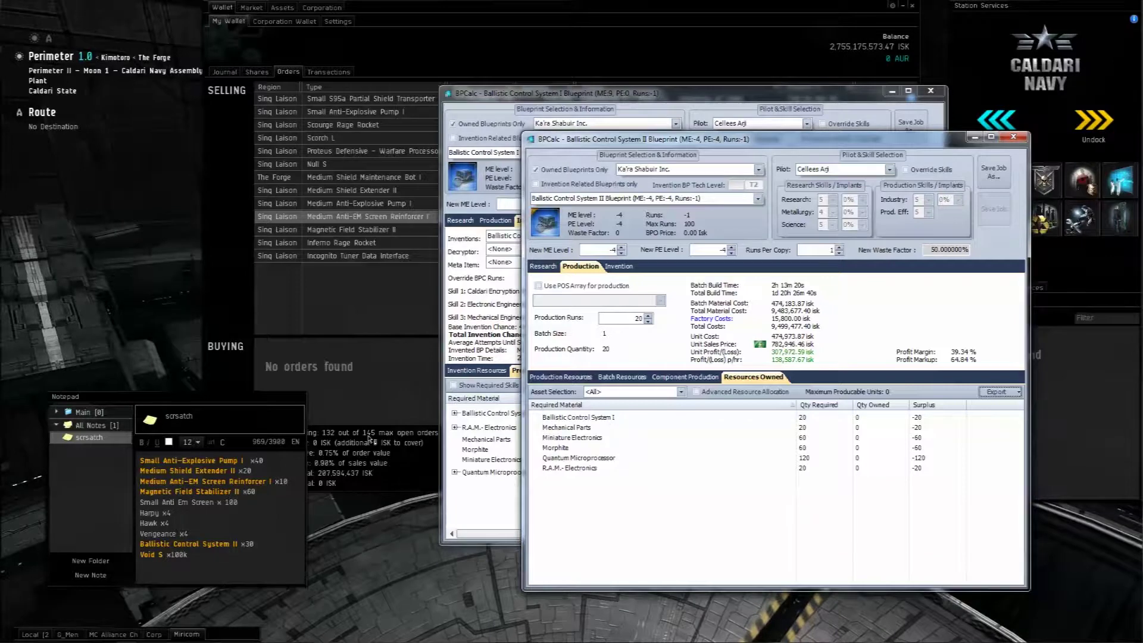
{"action": "left_click", "coordinate": [630, 459]}
{"action": "left_click", "coordinate": [616, 439]}
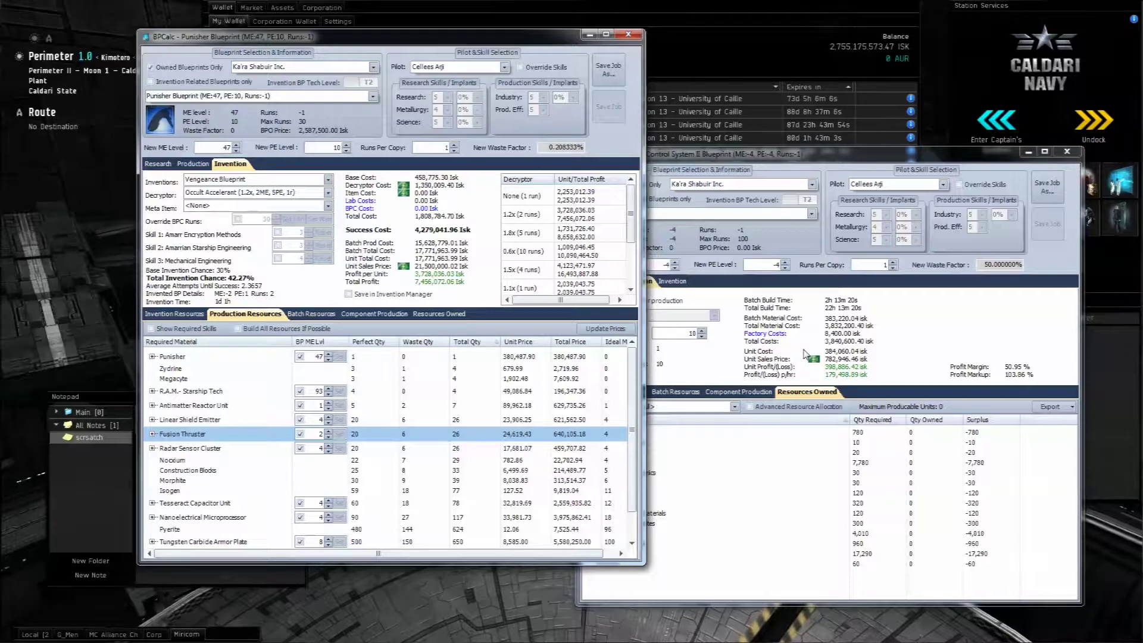
Step: Bring the Ballistic Control System II calculator window to the front
{"action": "left_click", "coordinate": [794, 155]}
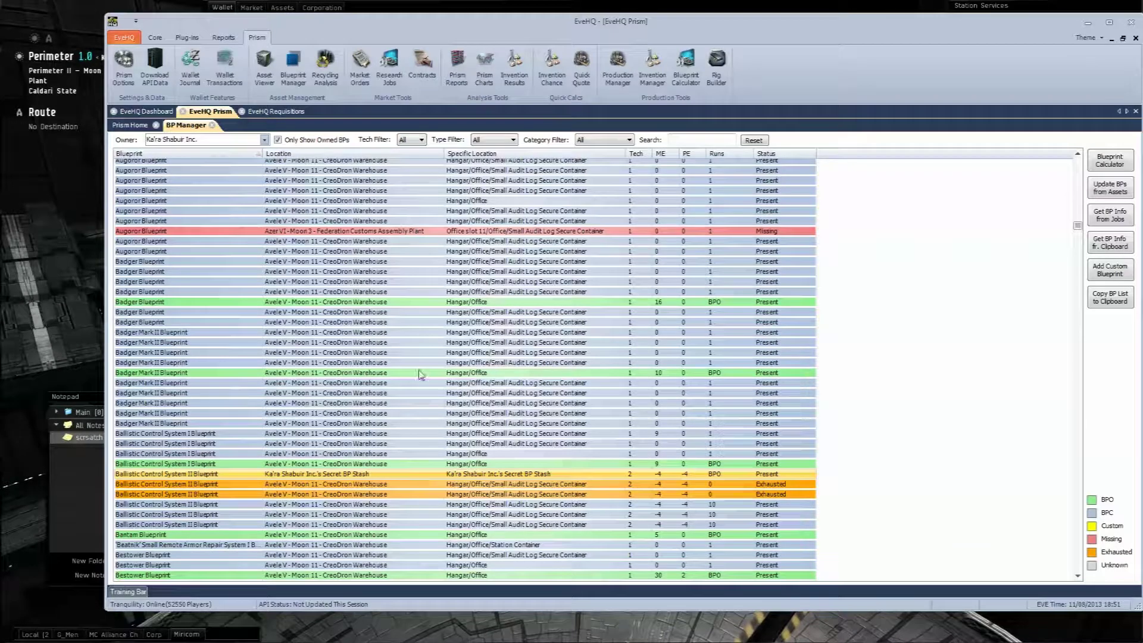
Step: Browse the Badger blueprint entries, then start a custom Vengeance Blueprint
{"action": "left_click", "coordinate": [442, 394]}
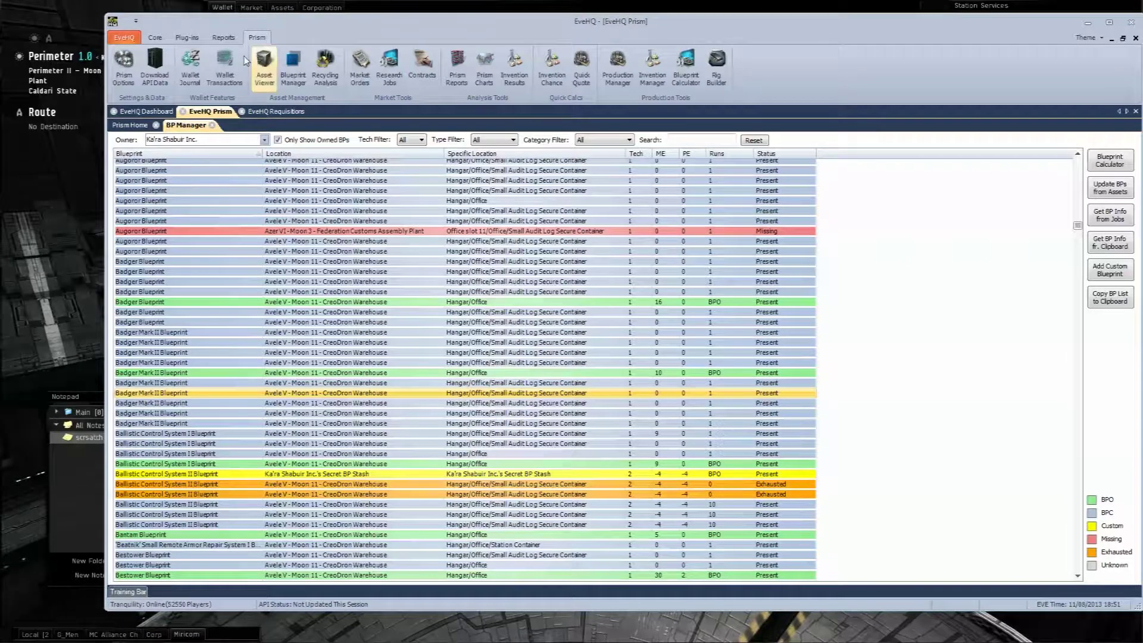
{"action": "left_click", "coordinate": [960, 294]}
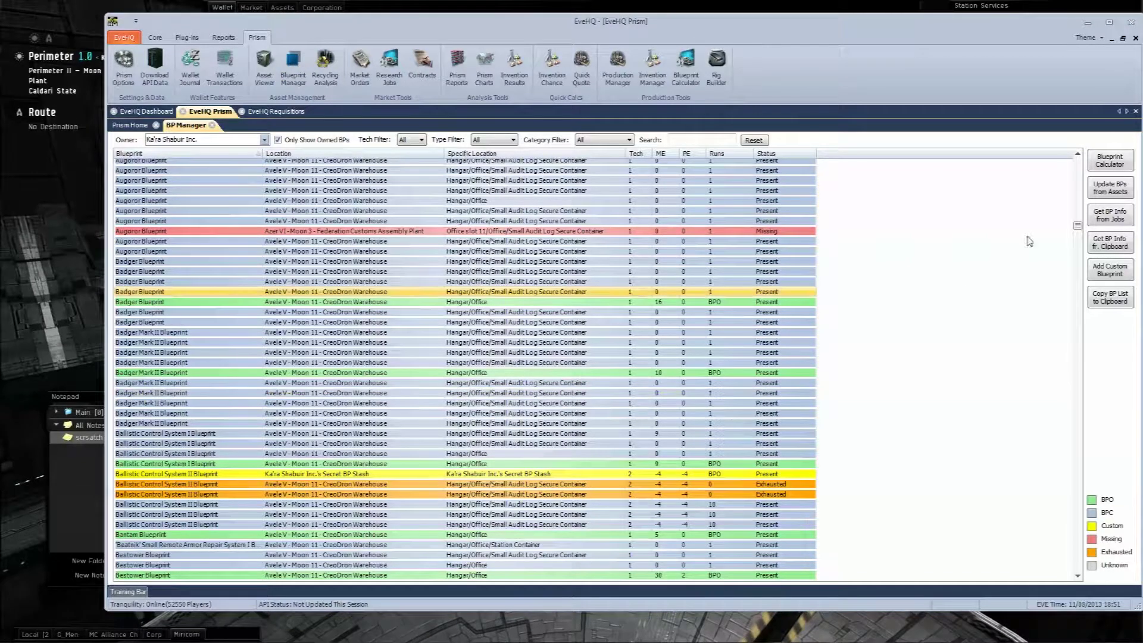
{"action": "left_click", "coordinate": [1101, 273]}
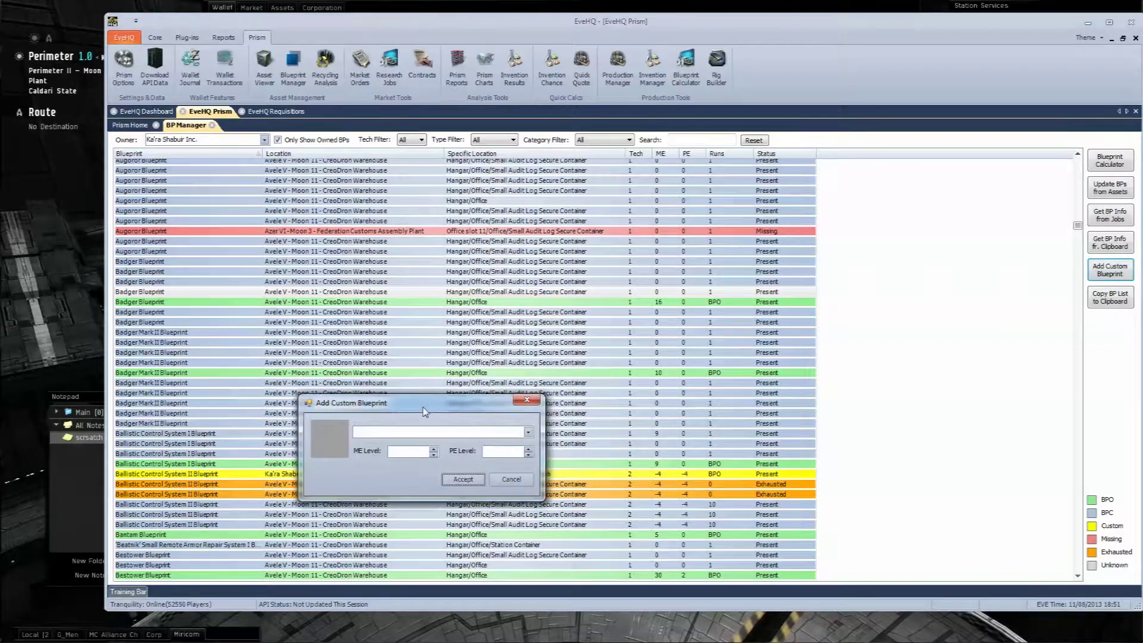
{"action": "left_click_drag", "start_coordinate": [423, 408], "coordinate": [617, 275]}
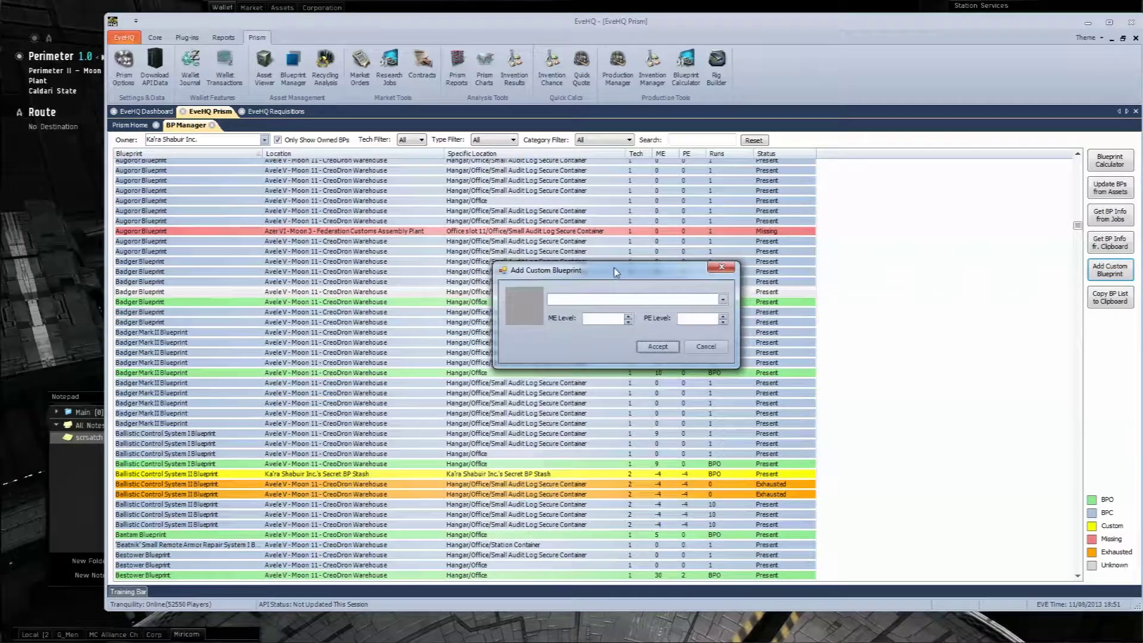
{"action": "left_click", "coordinate": [600, 300]}
{"action": "type", "text": "vengeance Blueprint"}
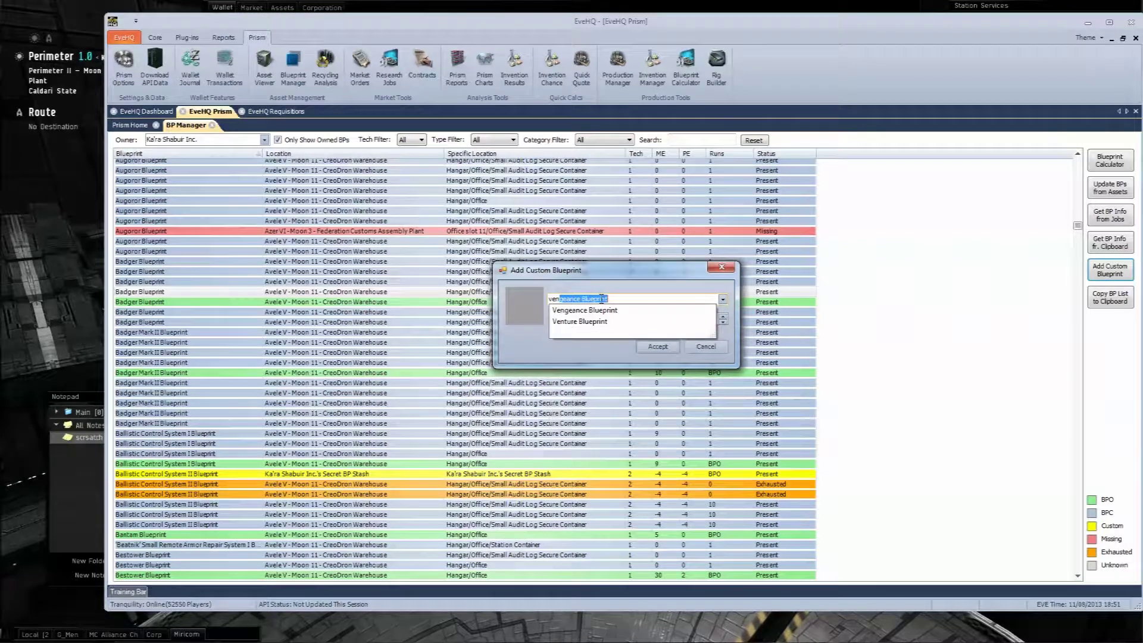
{"action": "left_click", "coordinate": [620, 311]}
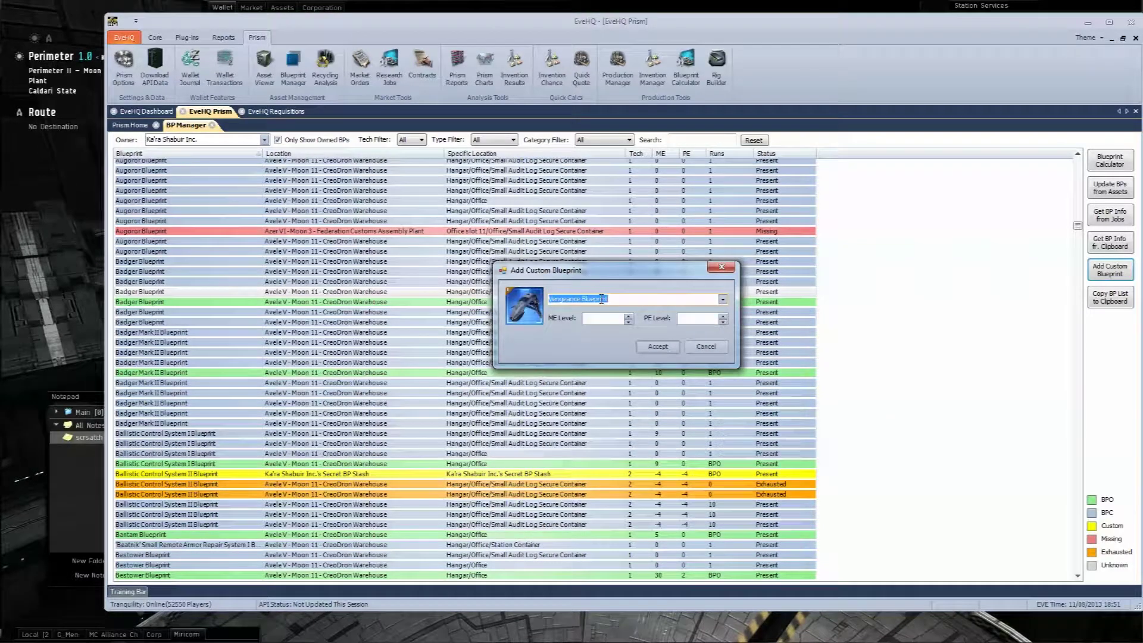
Step: Give the custom Vengeance Blueprint ME -5 and PE -5 and add it to the list
{"action": "left_click", "coordinate": [602, 322]}
{"action": "left_click", "coordinate": [680, 321]}
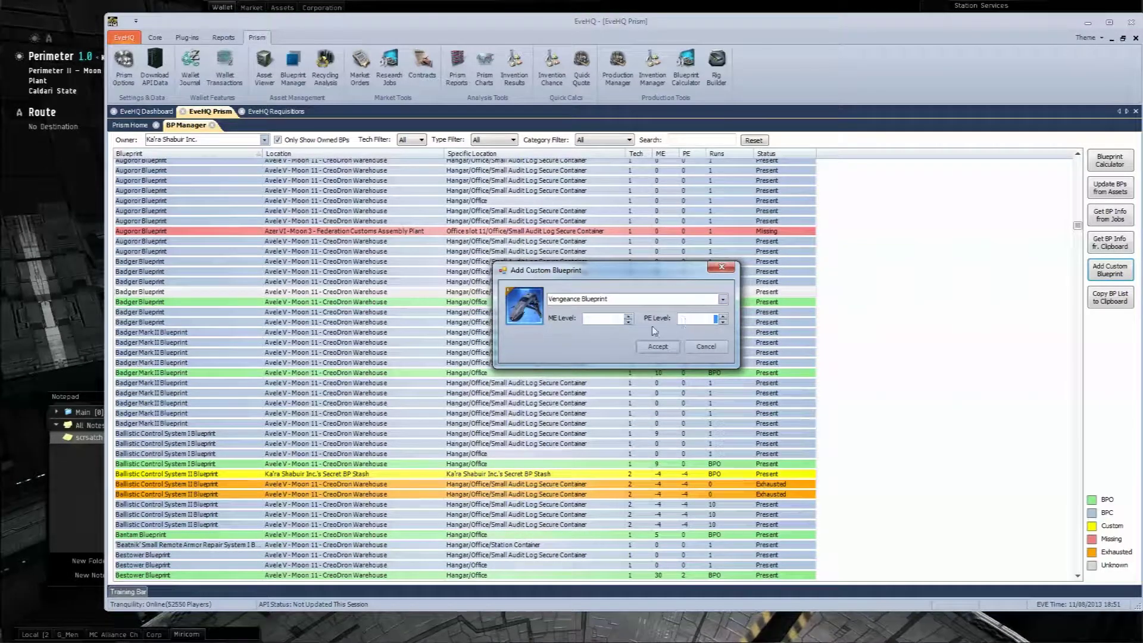
{"action": "left_click", "coordinate": [599, 322]}
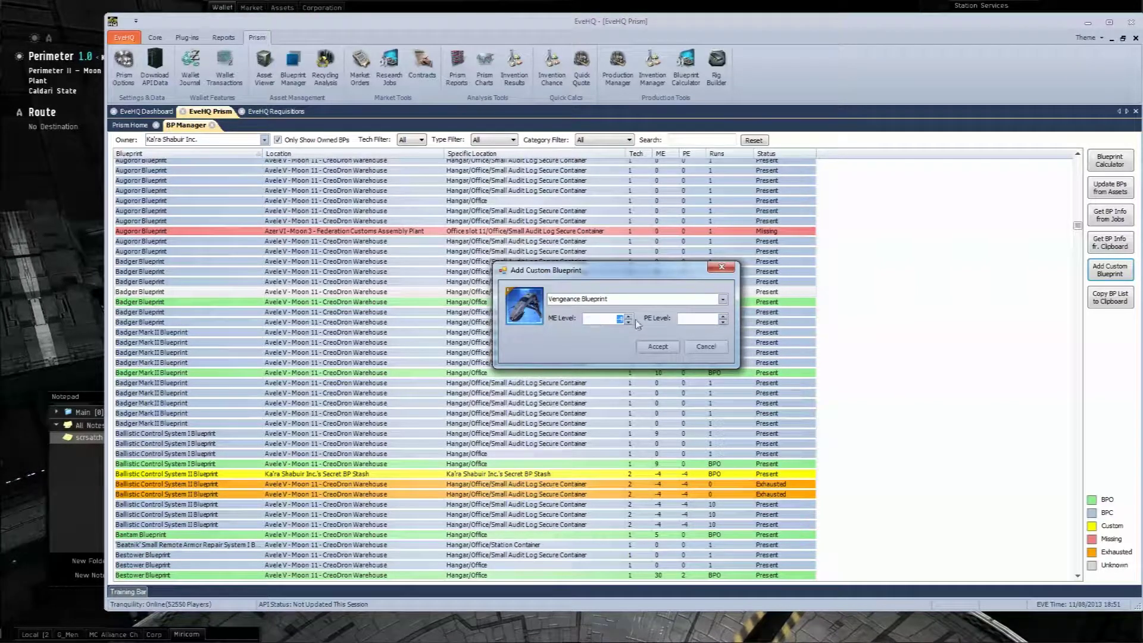
{"action": "type", "text": "-5"}
{"action": "left_click", "coordinate": [694, 320]}
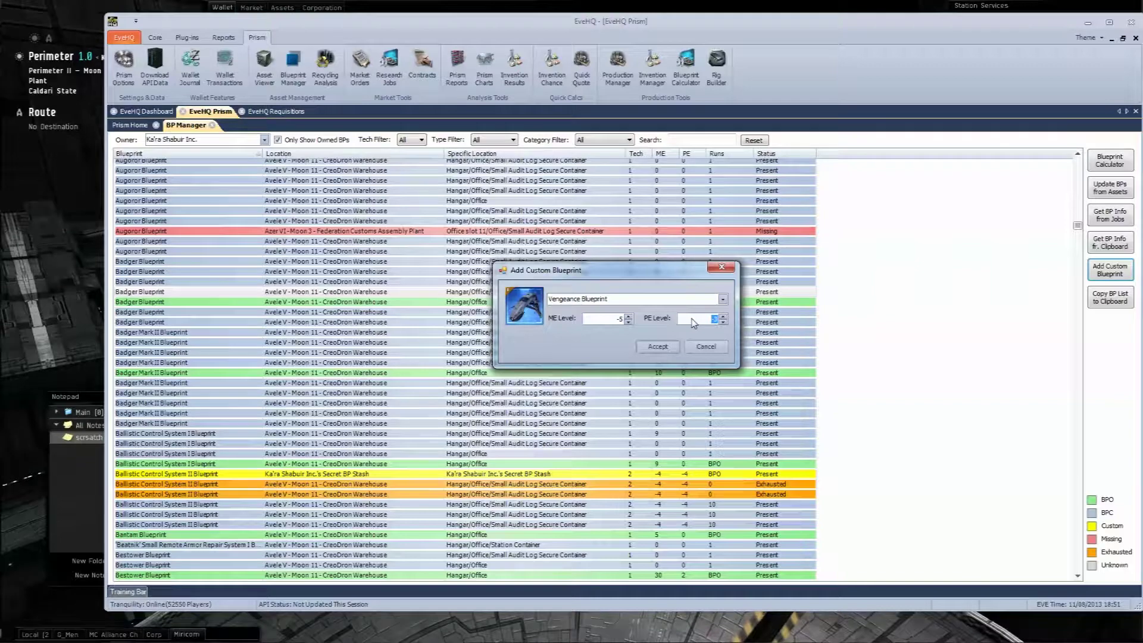
{"action": "type", "text": "-5"}
{"action": "left_click", "coordinate": [592, 322]}
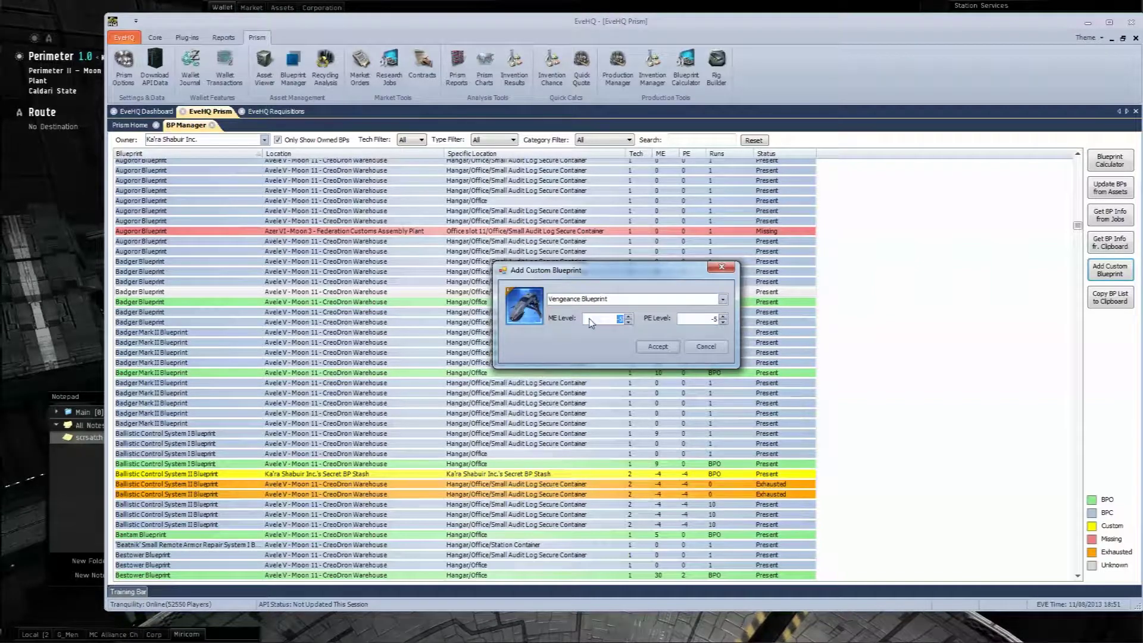
{"action": "type", "text": "-4"}
{"action": "left_click", "coordinate": [692, 320]}
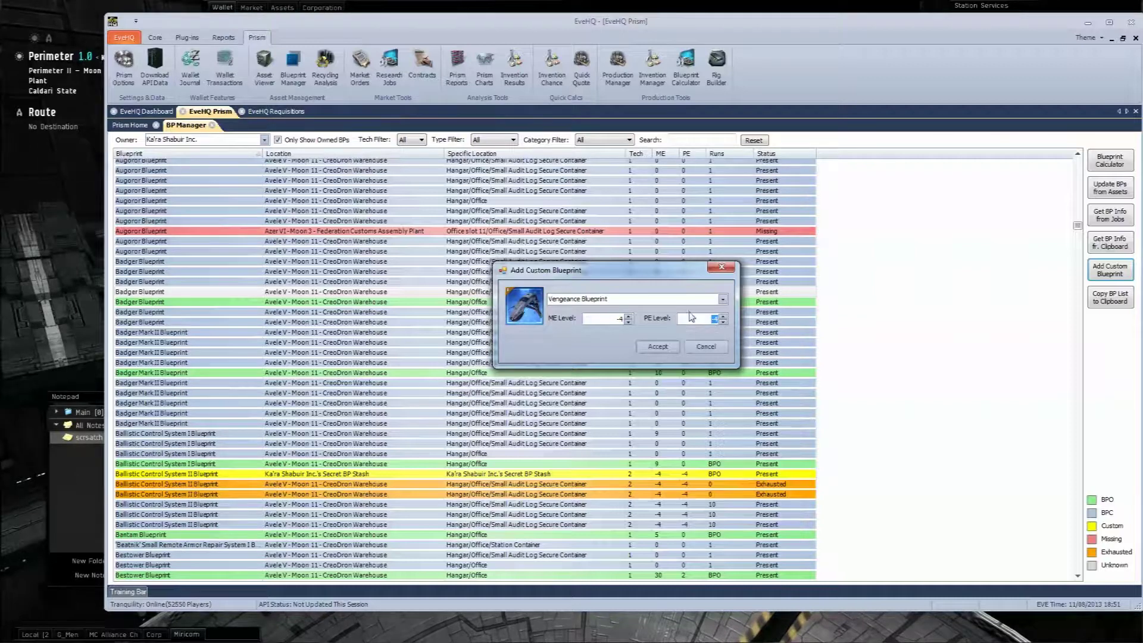
{"action": "left_click", "coordinate": [596, 320]}
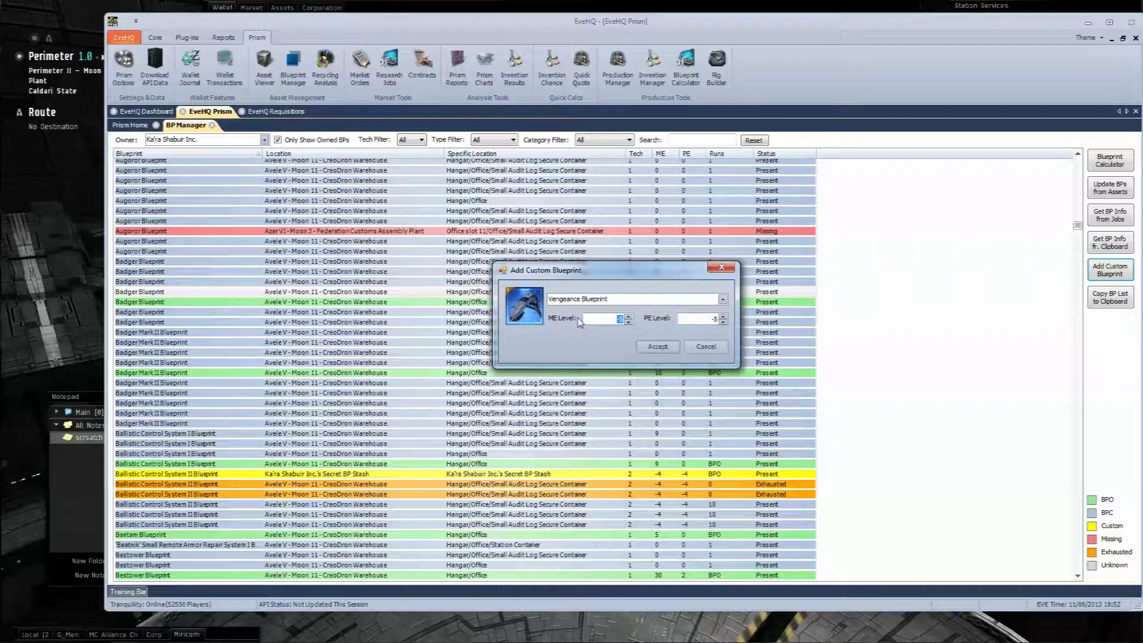
{"action": "left_click", "coordinate": [691, 321]}
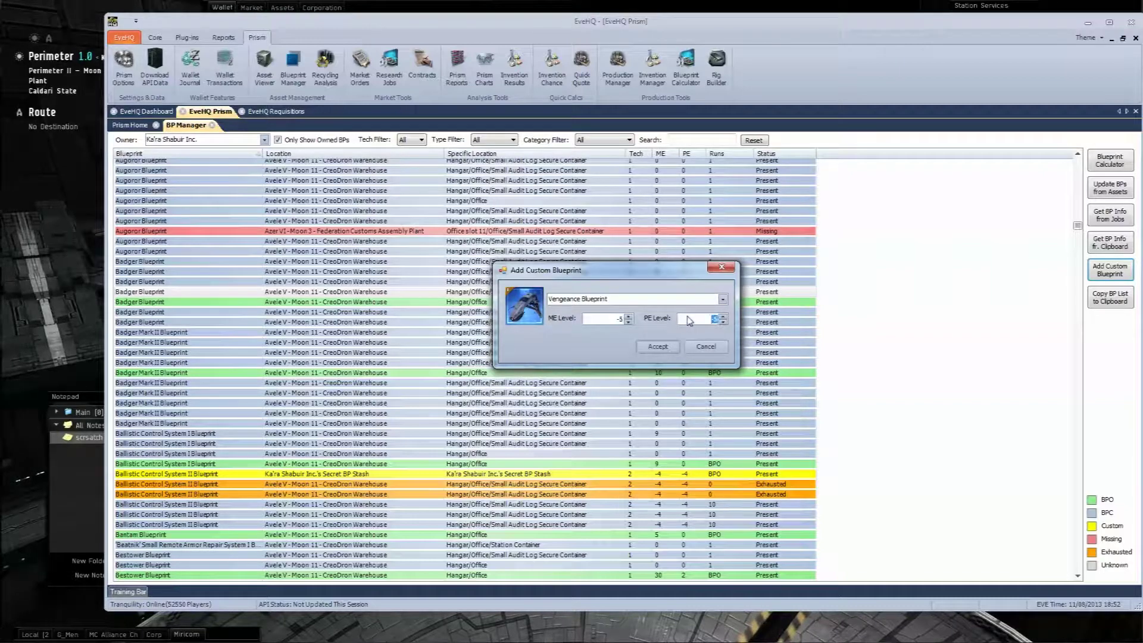
{"action": "left_click", "coordinate": [658, 348]}
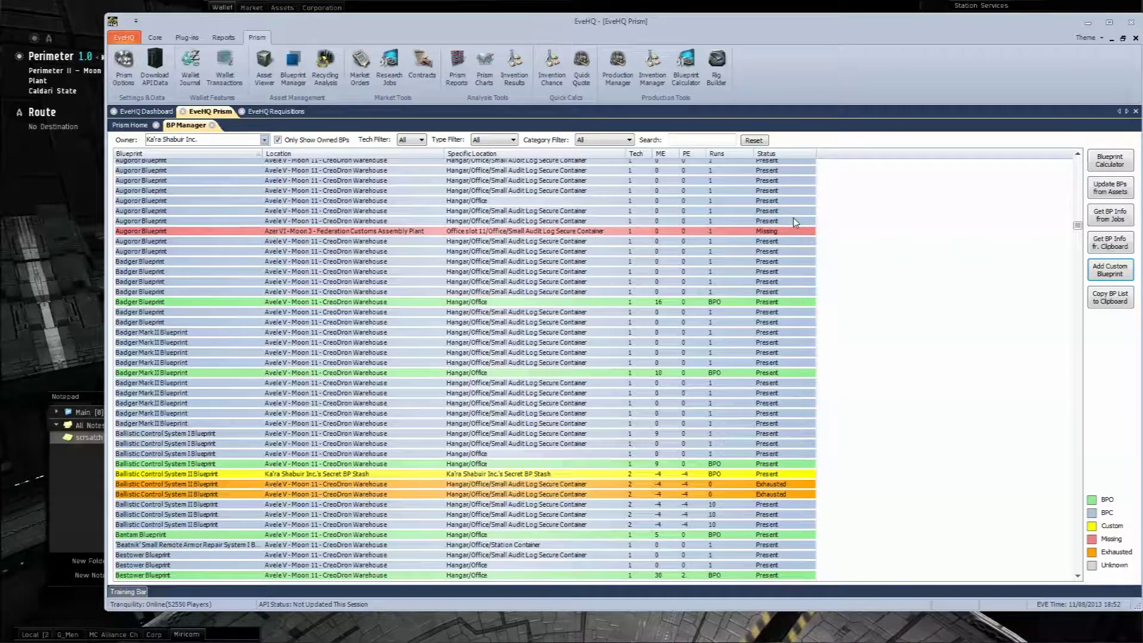
{"action": "scroll", "coordinate": [608, 447], "scroll_direction": "down", "scroll_amount": 8}
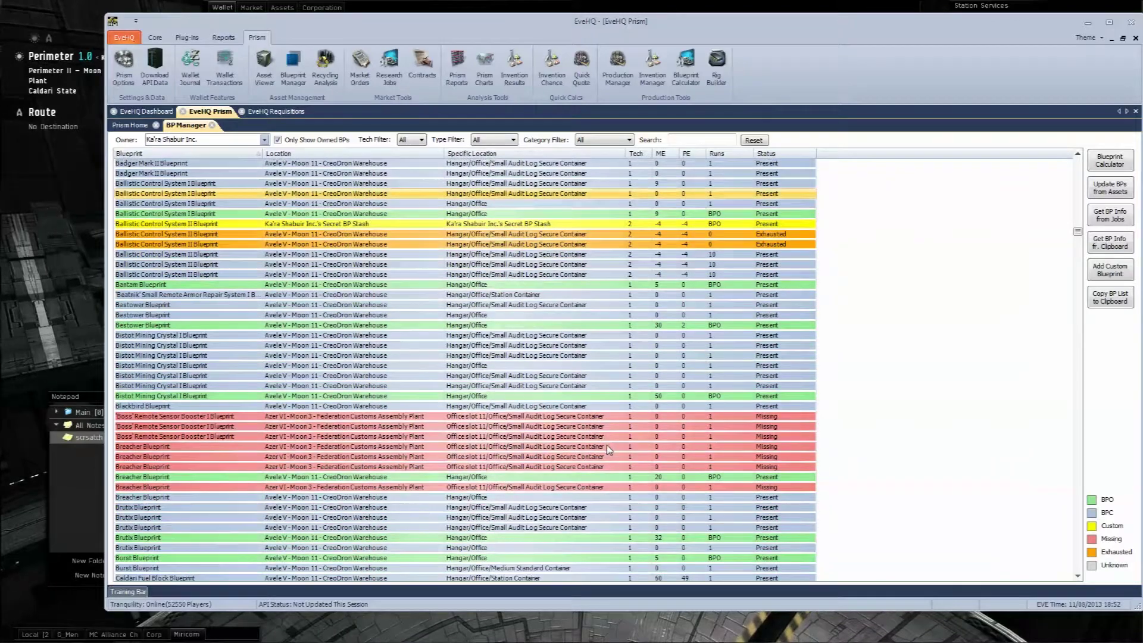
{"action": "scroll", "coordinate": [607, 450], "scroll_direction": "down", "scroll_amount": 6}
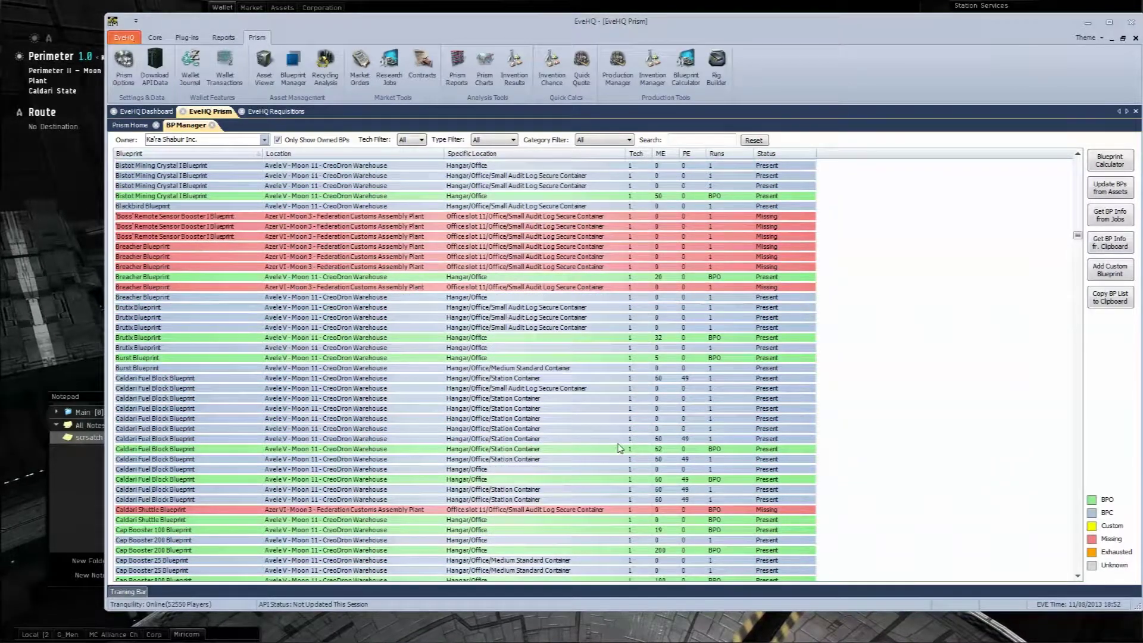
Step: Open the Vengeance Blueprint's details editor and cancel, keeping ME -5 and PE -5, then view production costs
{"action": "scroll", "coordinate": [620, 456], "scroll_direction": "down", "scroll_amount": 20}
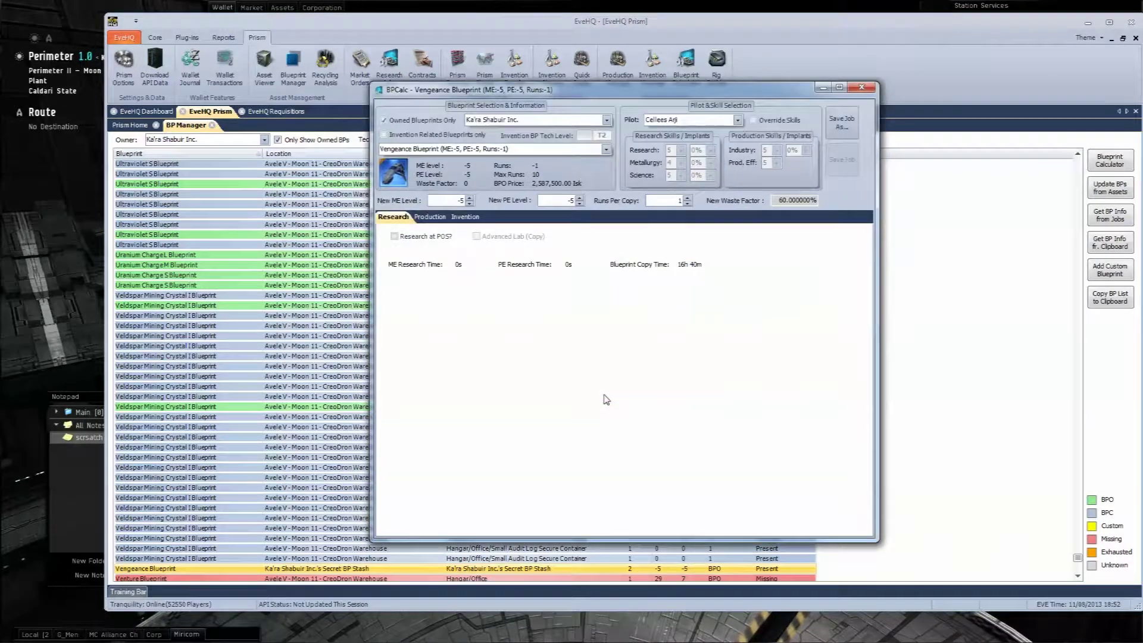
{"action": "left_click_drag", "start_coordinate": [628, 89], "coordinate": [657, 108]}
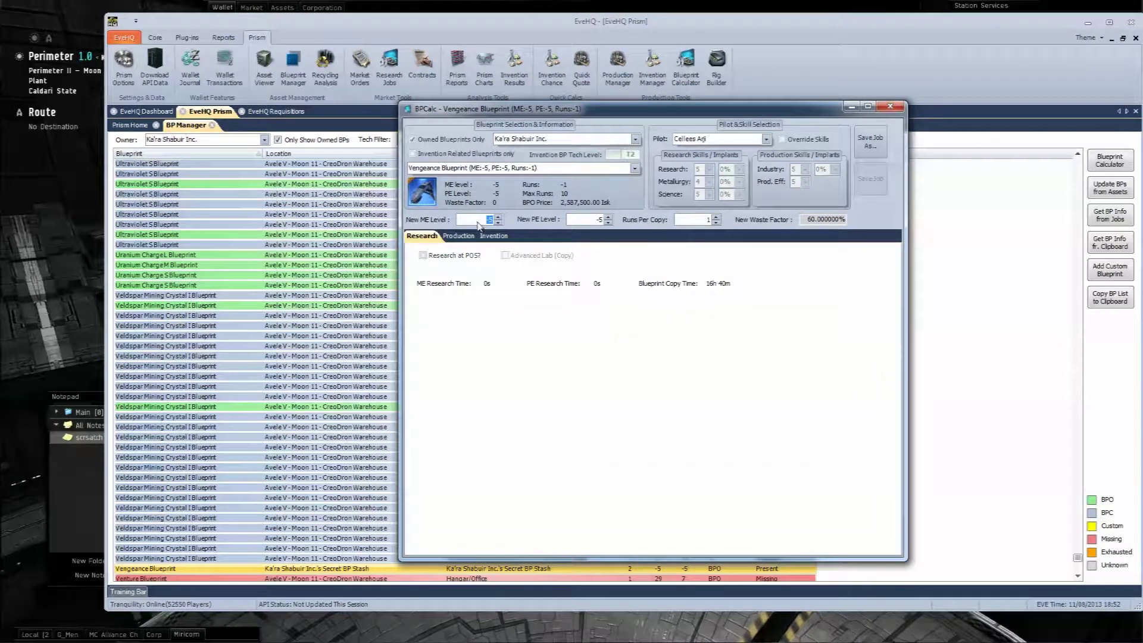
{"action": "left_click", "coordinate": [574, 221]}
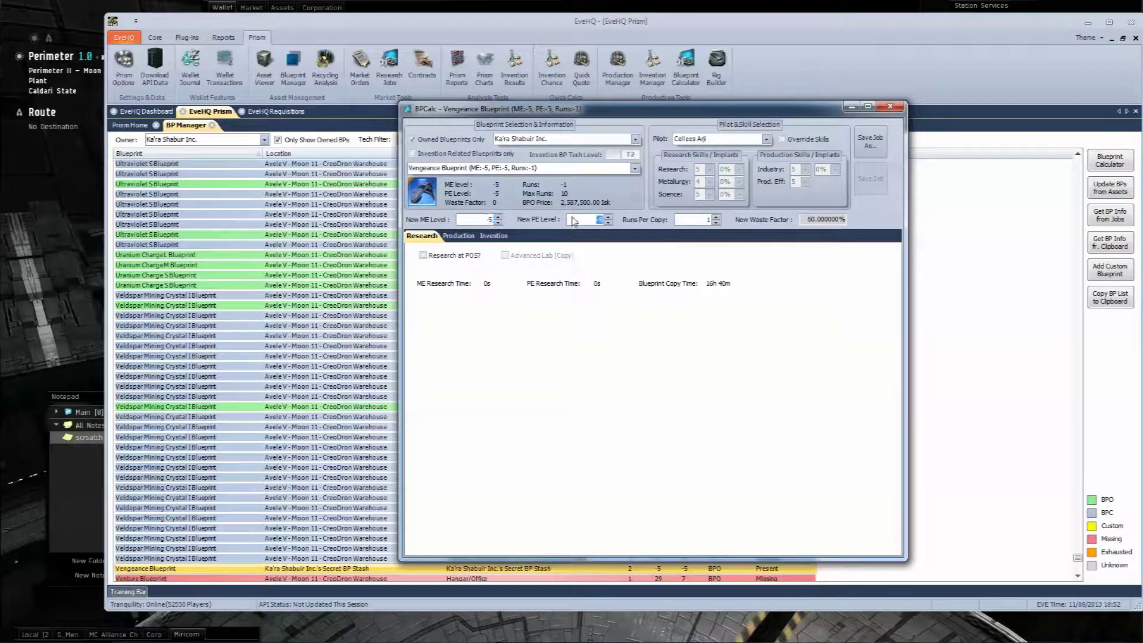
{"action": "left_click", "coordinate": [469, 218]}
{"action": "left_click", "coordinate": [582, 222]}
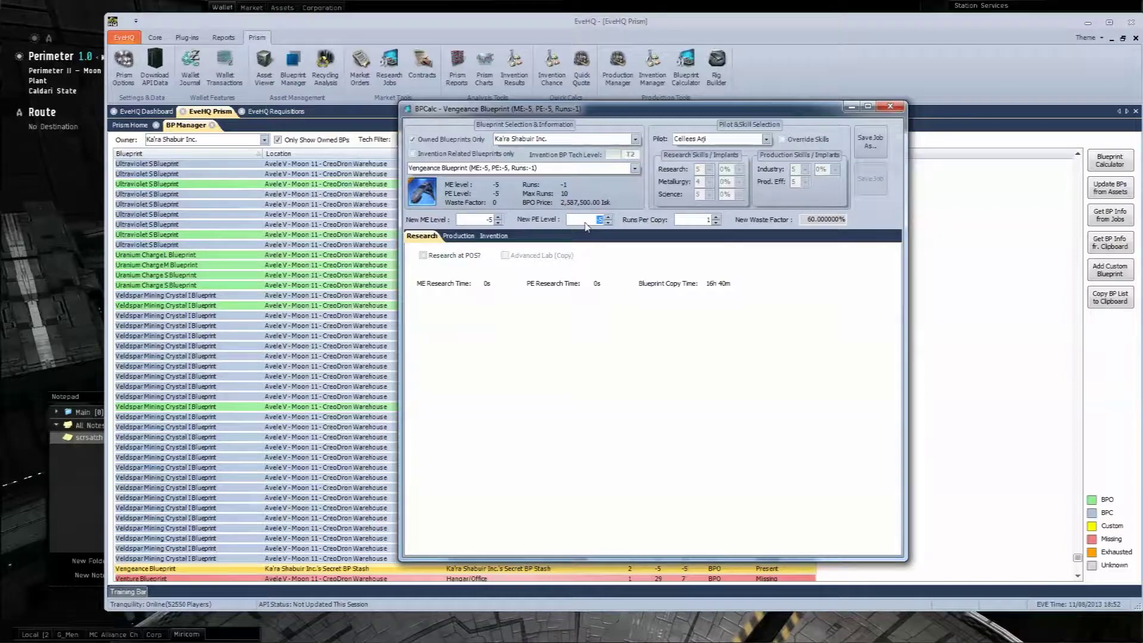
{"action": "right_click", "coordinate": [204, 568]}
{"action": "left_click", "coordinate": [243, 571]}
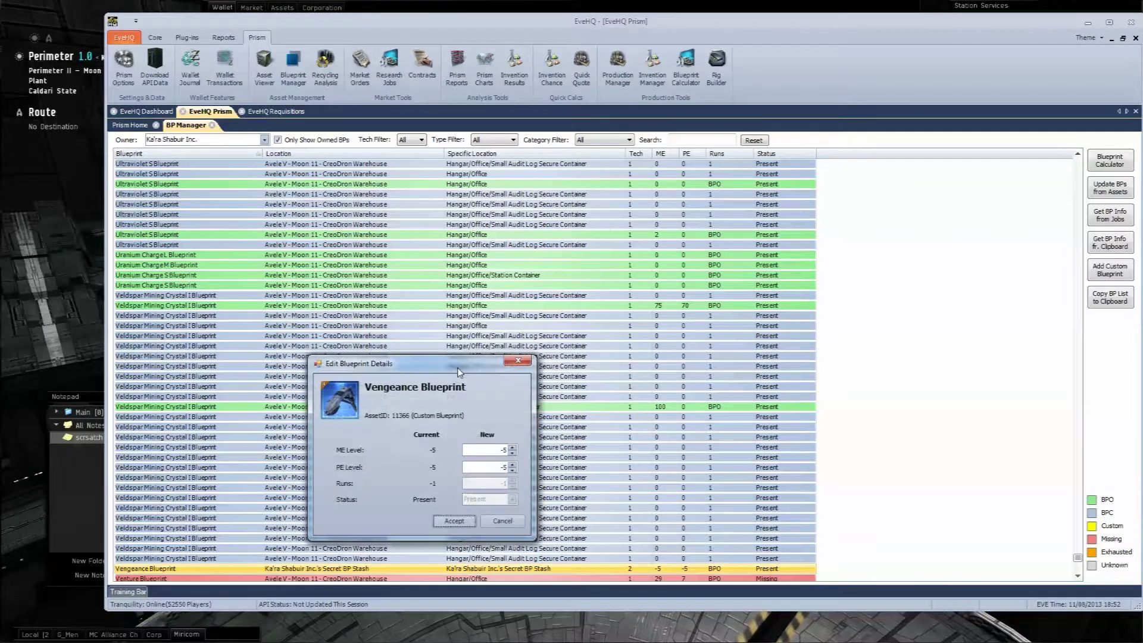
{"action": "left_click", "coordinate": [490, 522]}
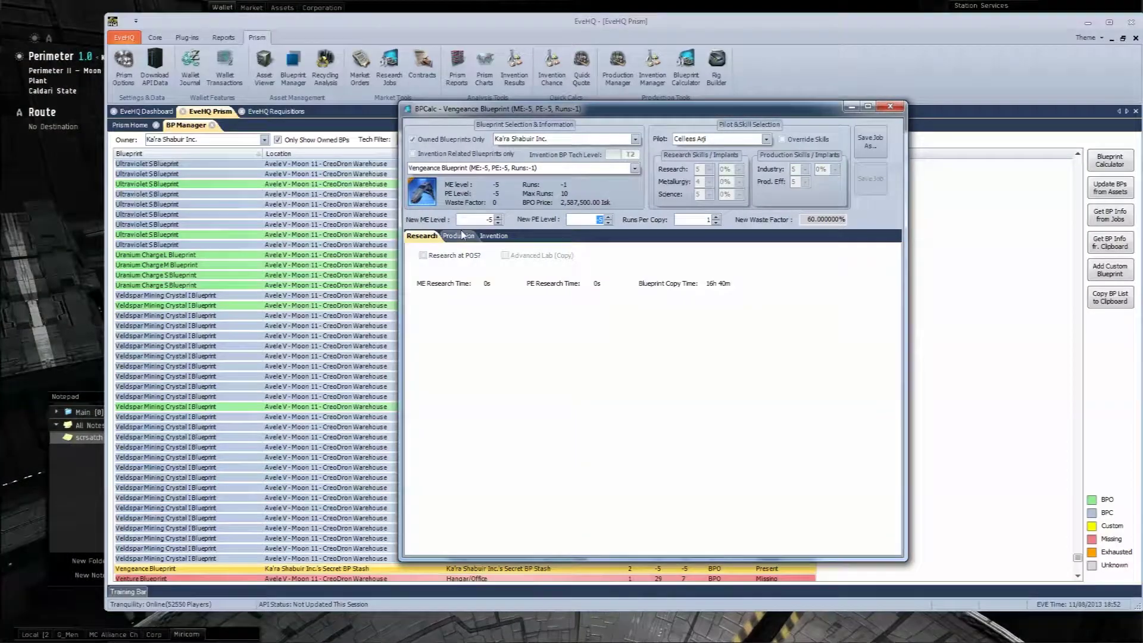
{"action": "left_click", "coordinate": [463, 235]}
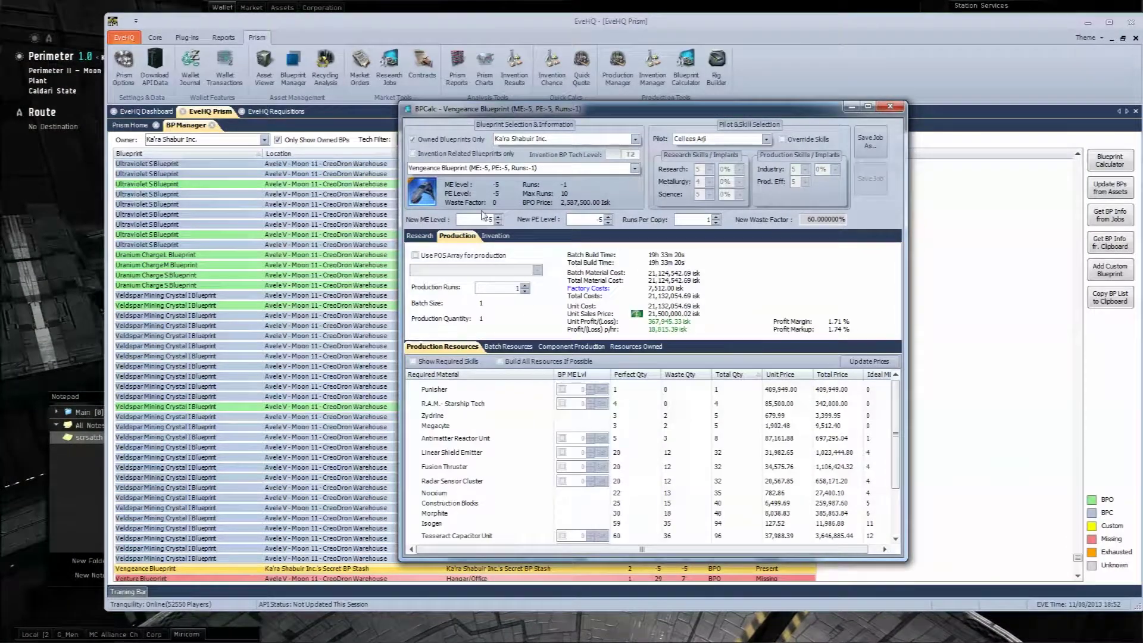
Step: Set New ME Level to -2 and New PE Level to 0, building all components where possible
{"action": "left_click_drag", "start_coordinate": [498, 115], "coordinate": [617, 128]}
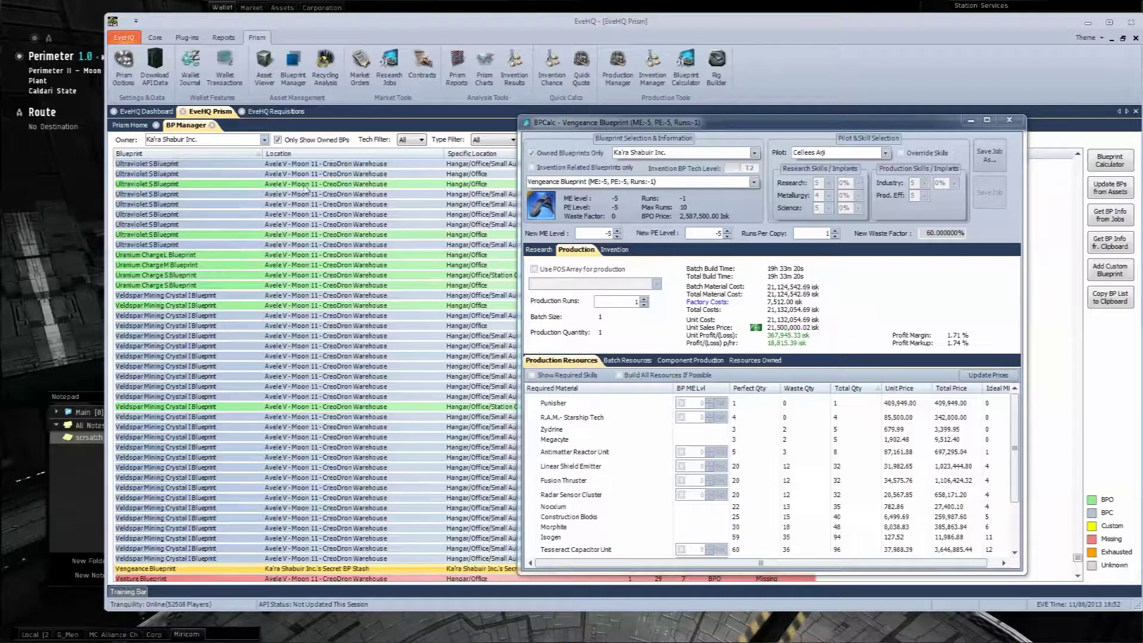
{"action": "double_click", "coordinate": [594, 234]}
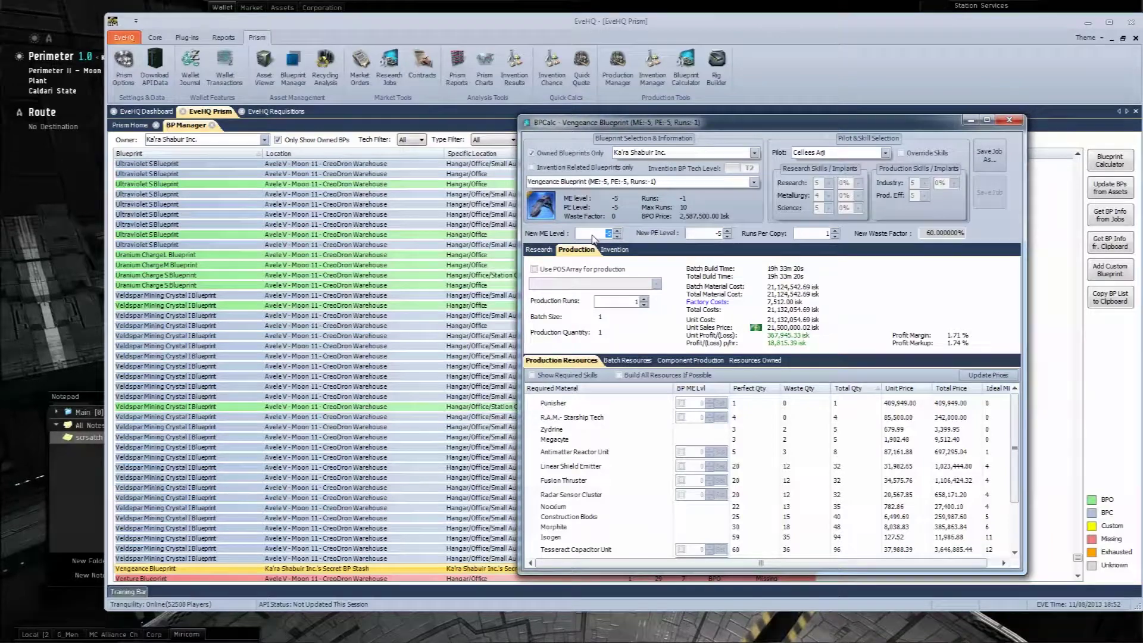
{"action": "type", "text": "2"}
{"action": "double_click", "coordinate": [697, 233]}
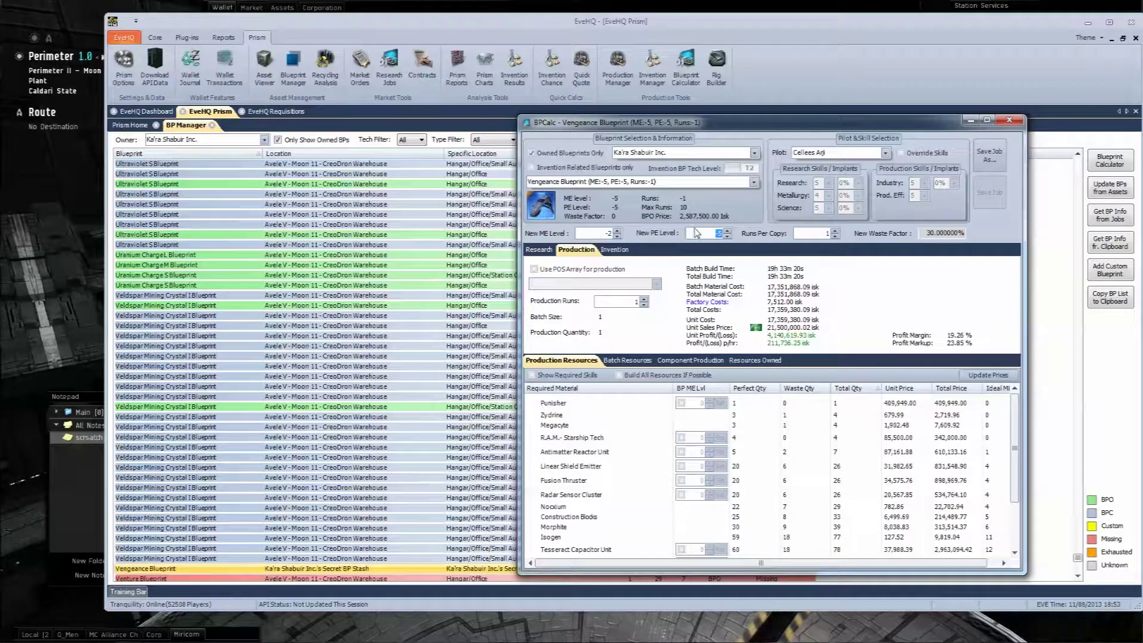
{"action": "type", "text": "0"}
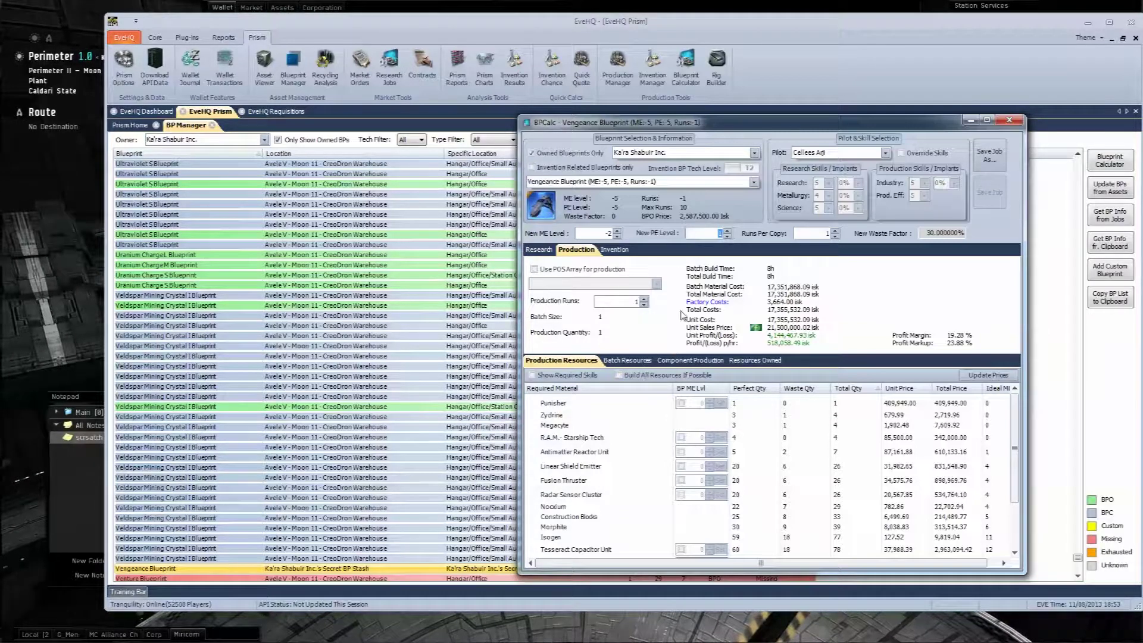
{"action": "left_click", "coordinate": [619, 375]}
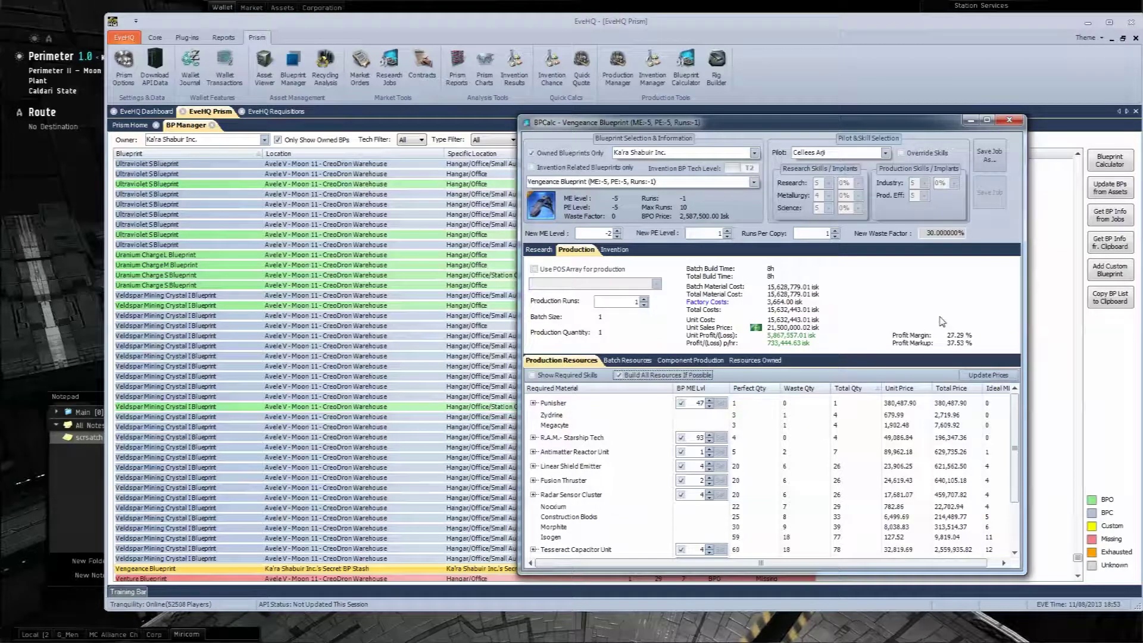
{"action": "left_click", "coordinate": [896, 468]}
{"action": "scroll", "coordinate": [896, 476], "scroll_direction": "down", "scroll_amount": 2}
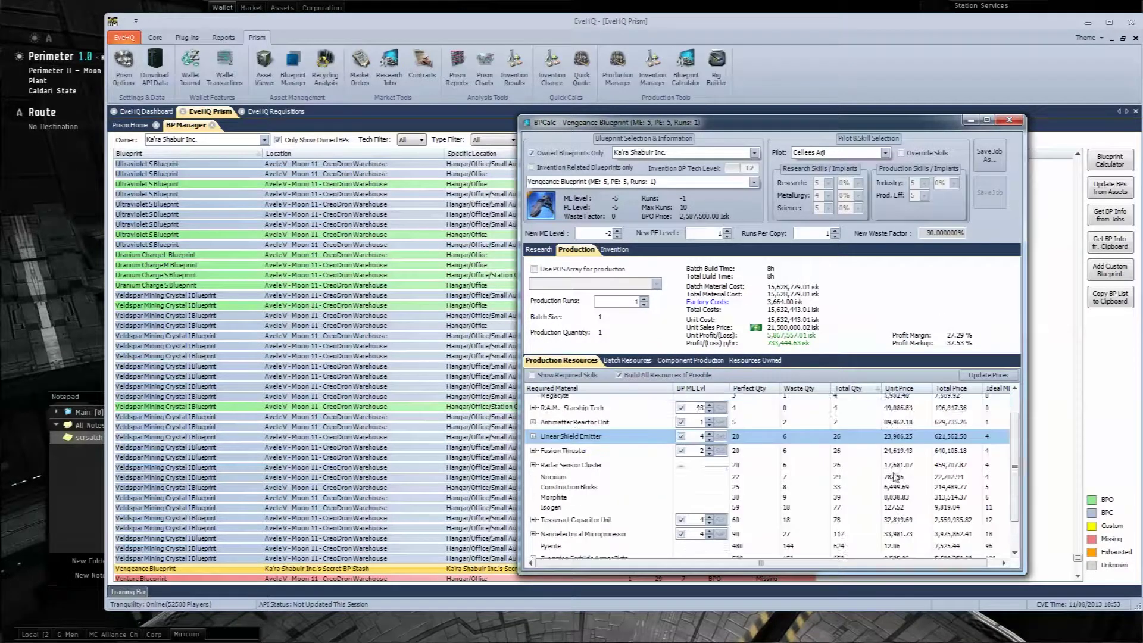
{"action": "scroll", "coordinate": [896, 477], "scroll_direction": "up", "scroll_amount": 2}
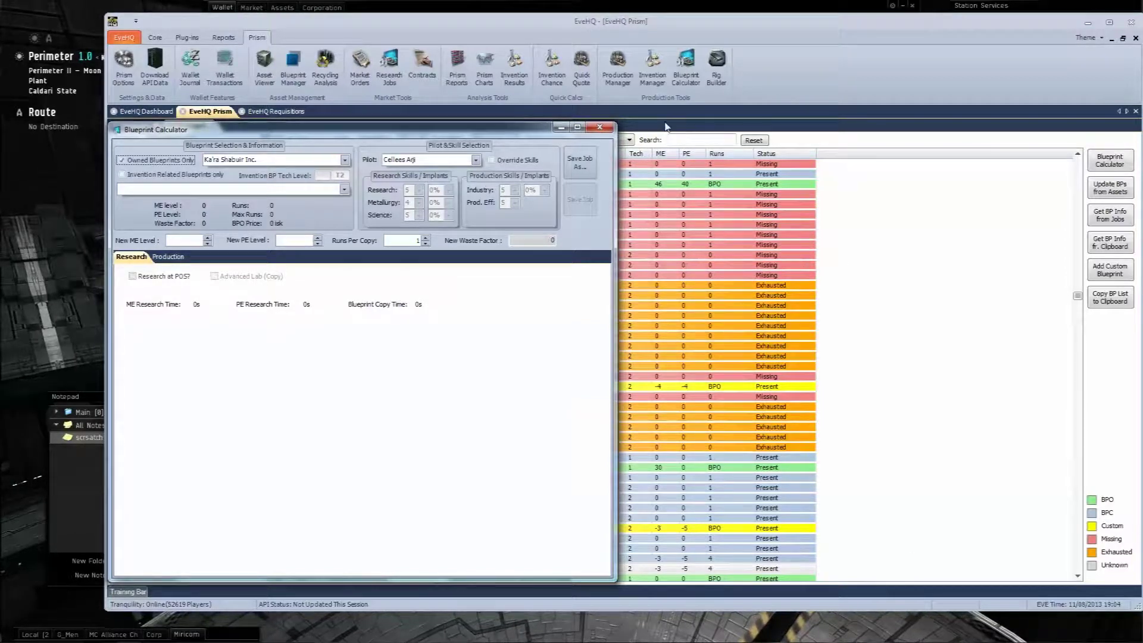
Step: Close the Blueprint Calculator, then open and close EveHQ Requisitions from the Core ribbon
{"action": "left_click", "coordinate": [600, 127]}
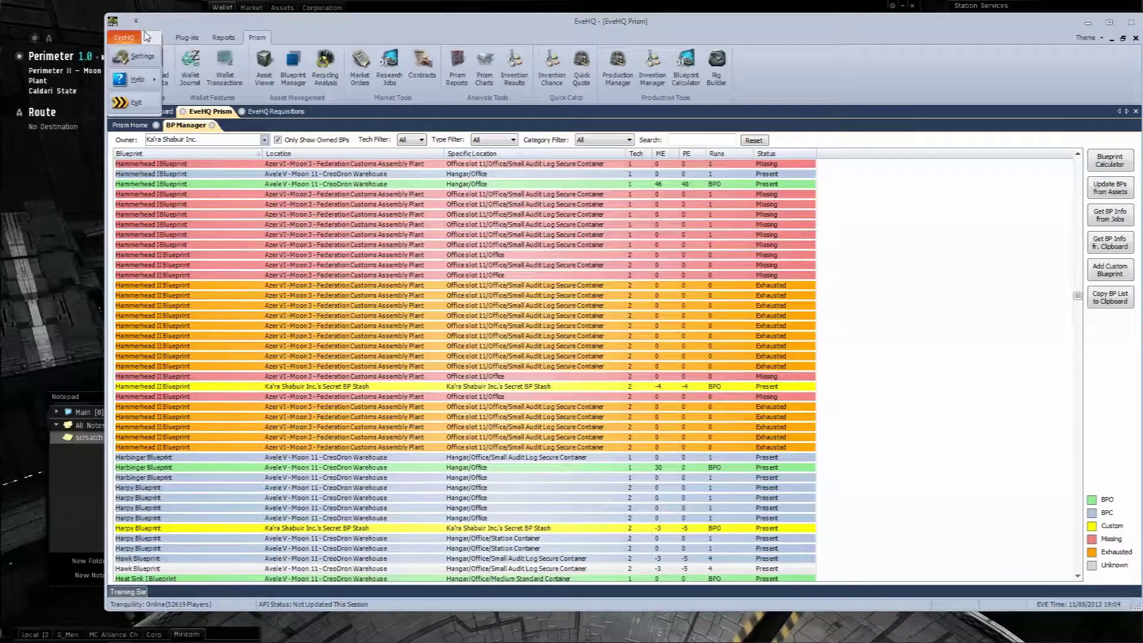
{"action": "left_click", "coordinate": [155, 37]}
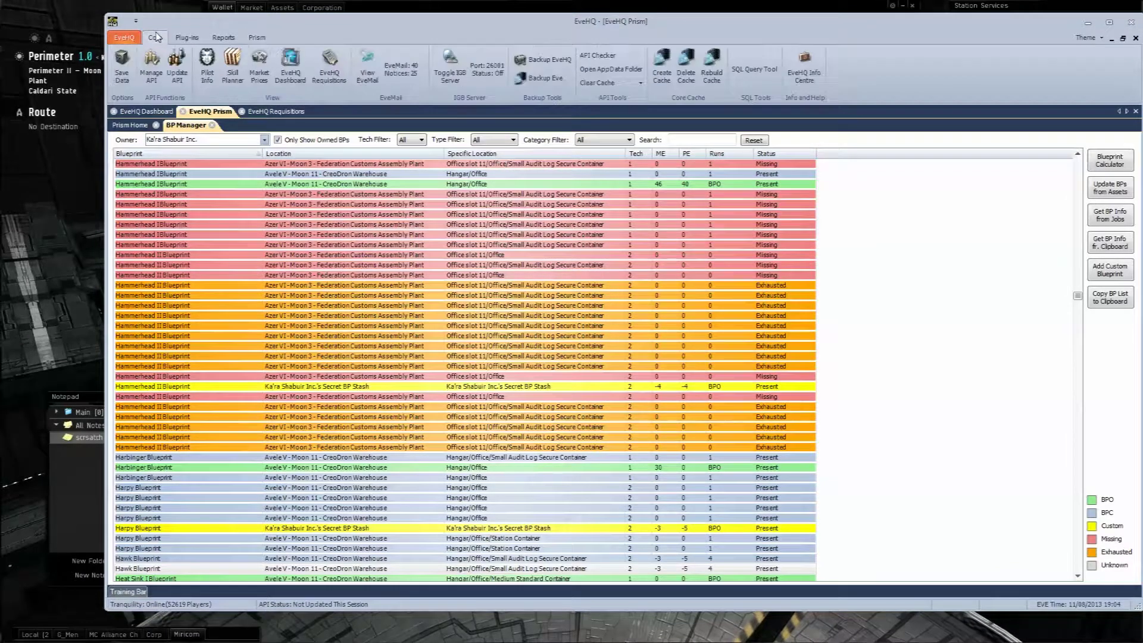
{"action": "left_click", "coordinate": [263, 114]}
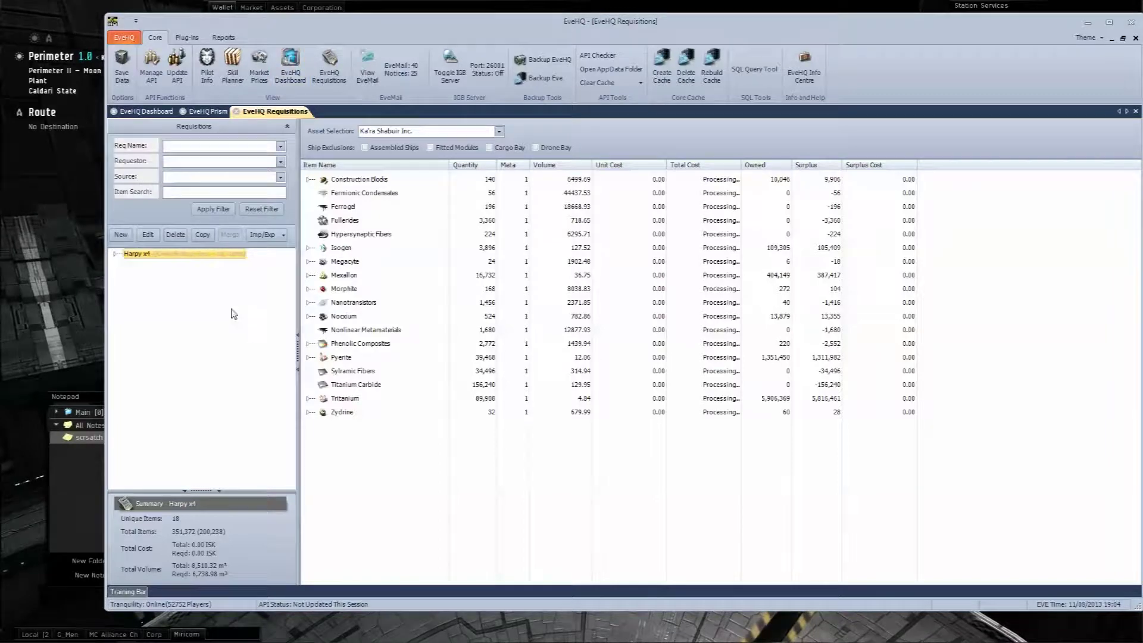
{"action": "left_click", "coordinate": [237, 112]}
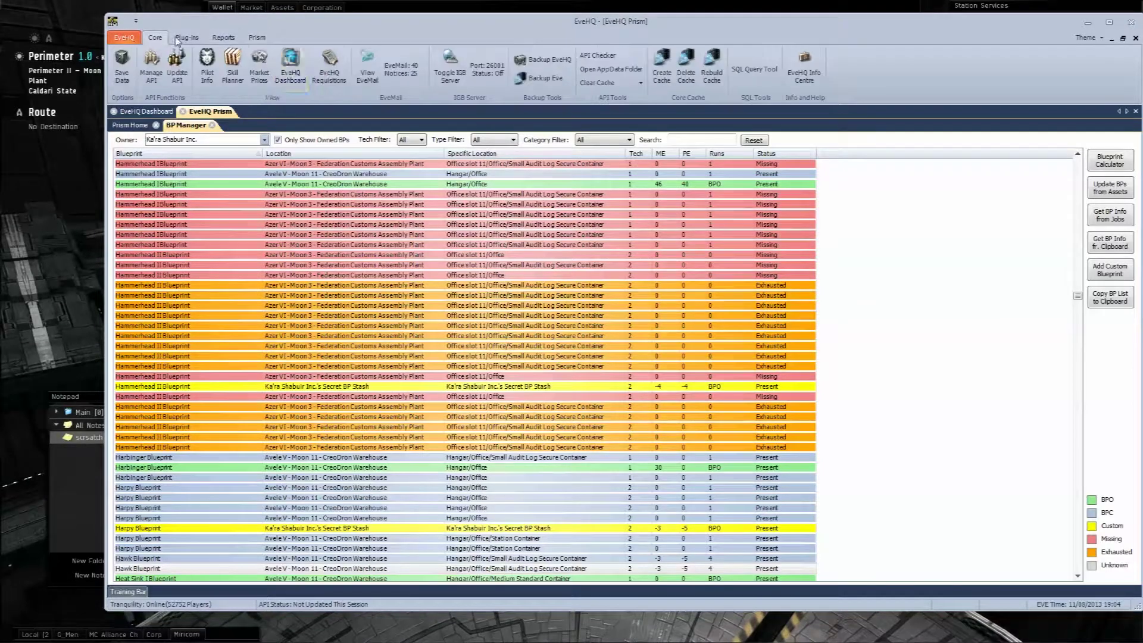
Step: Reopen EveHQ Requisitions and compare the Current Builds and Current Builds Components requisitions
{"action": "left_click", "coordinate": [331, 65]}
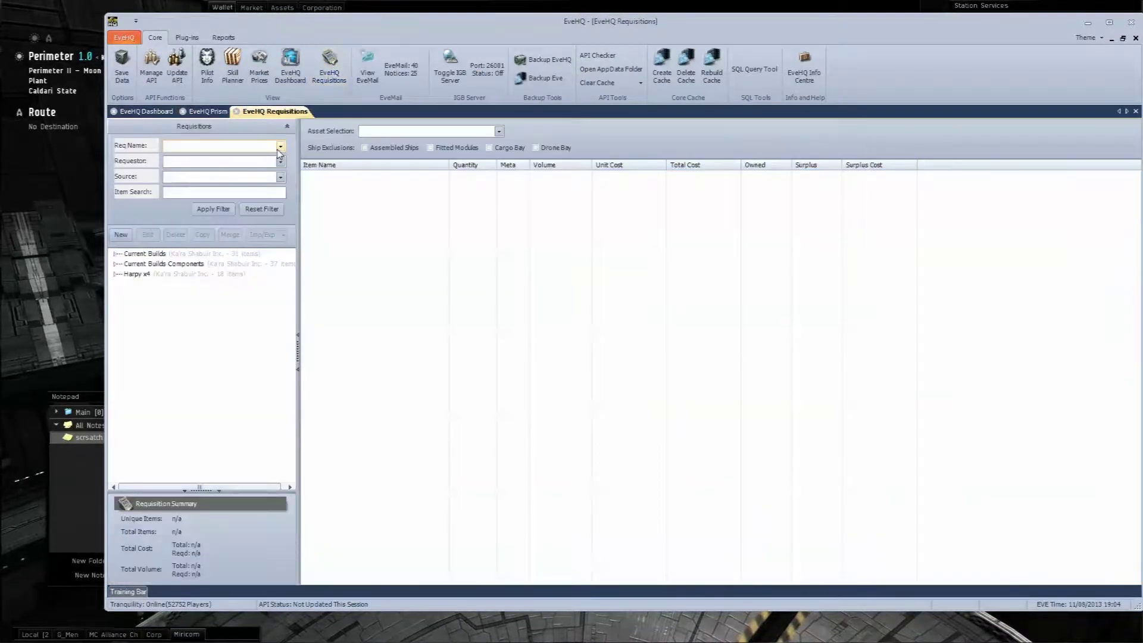
{"action": "left_click", "coordinate": [156, 263]}
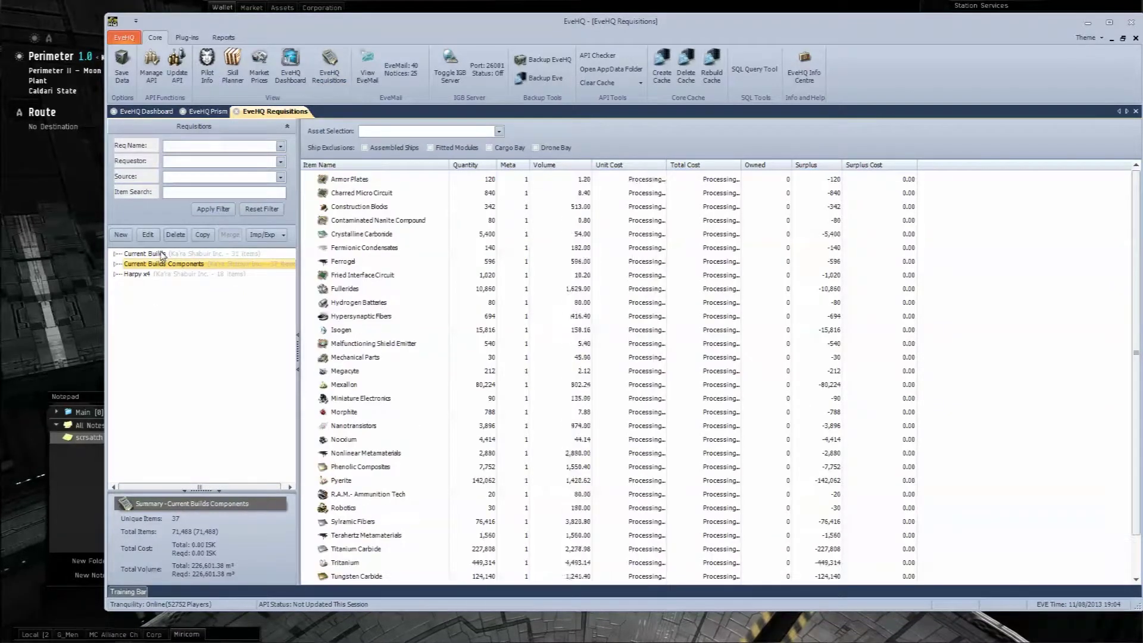
{"action": "left_click", "coordinate": [162, 255]}
{"action": "left_click", "coordinate": [165, 264]}
{"action": "left_click", "coordinate": [167, 254]}
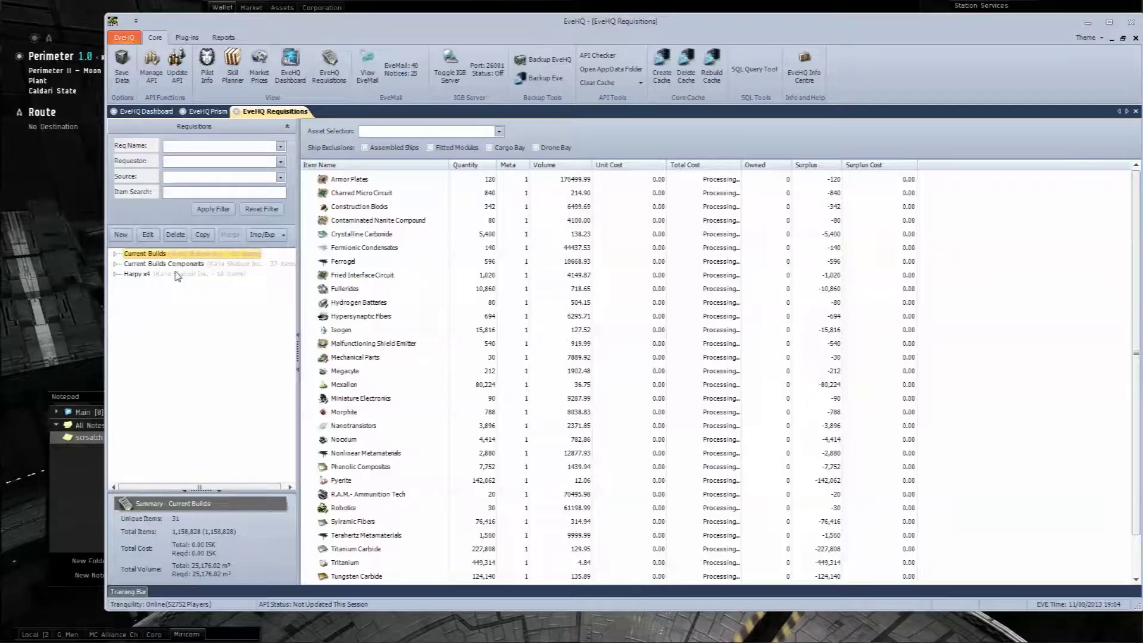
{"action": "left_click", "coordinate": [171, 265]}
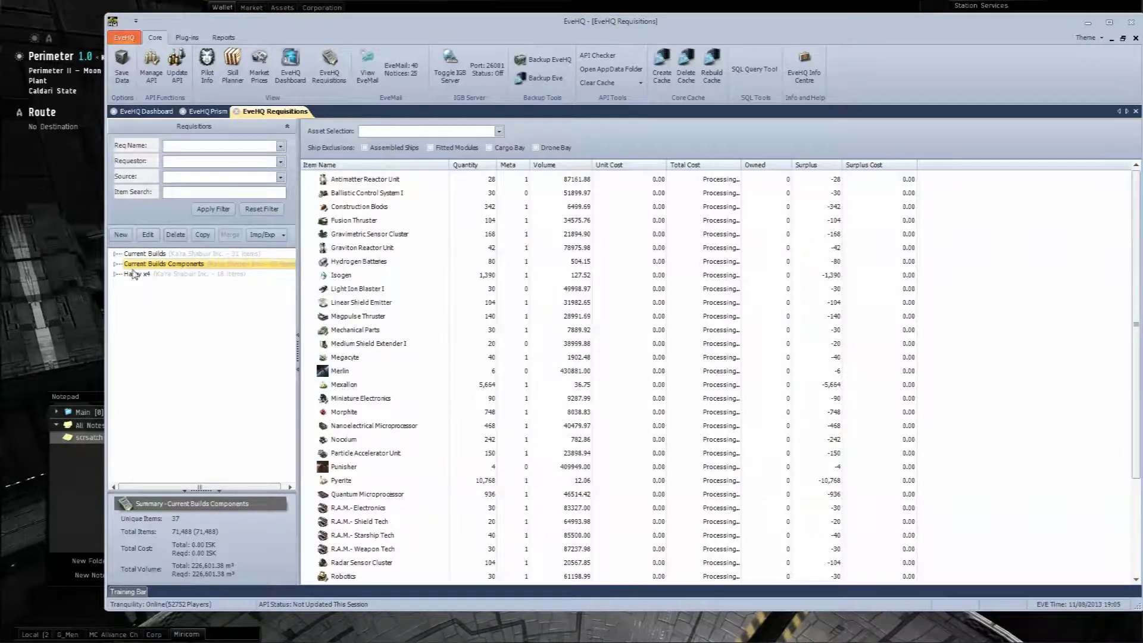
{"action": "left_click", "coordinate": [158, 255]}
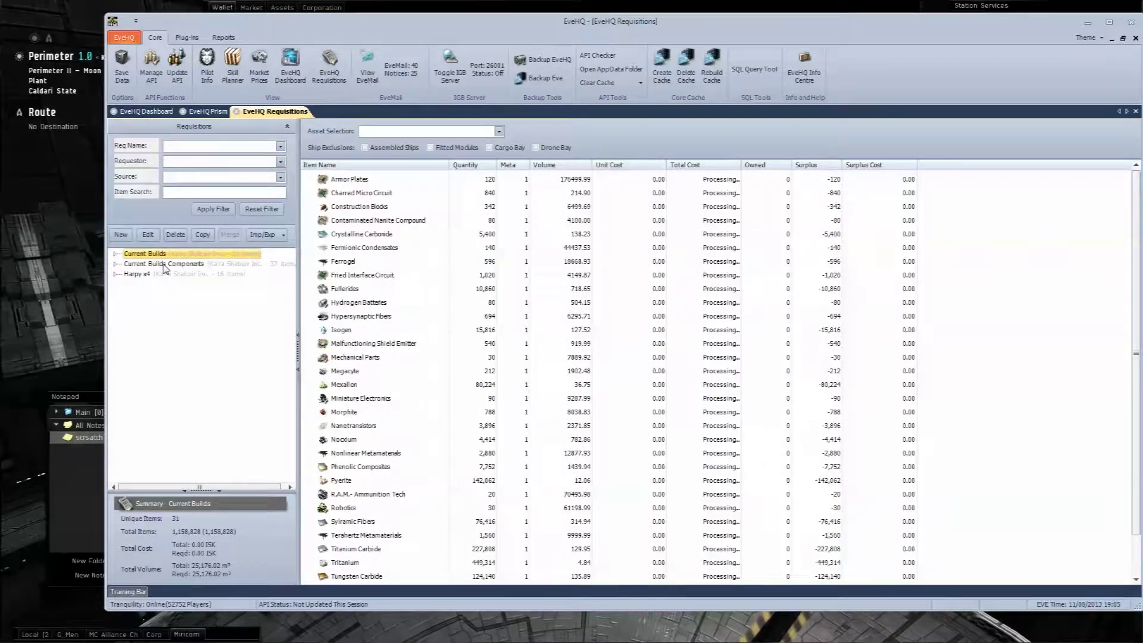
{"action": "left_click", "coordinate": [166, 266]}
Step: Expand Current Builds Components to list its items and open it for editing
{"action": "left_click", "coordinate": [522, 249]}
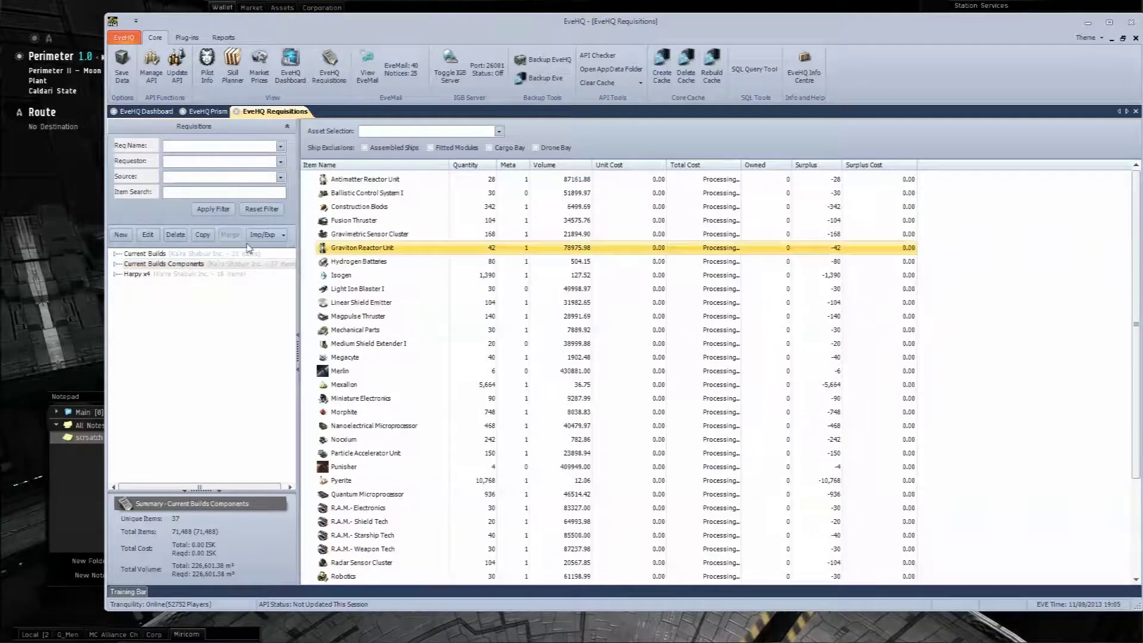
{"action": "left_click", "coordinate": [169, 266]}
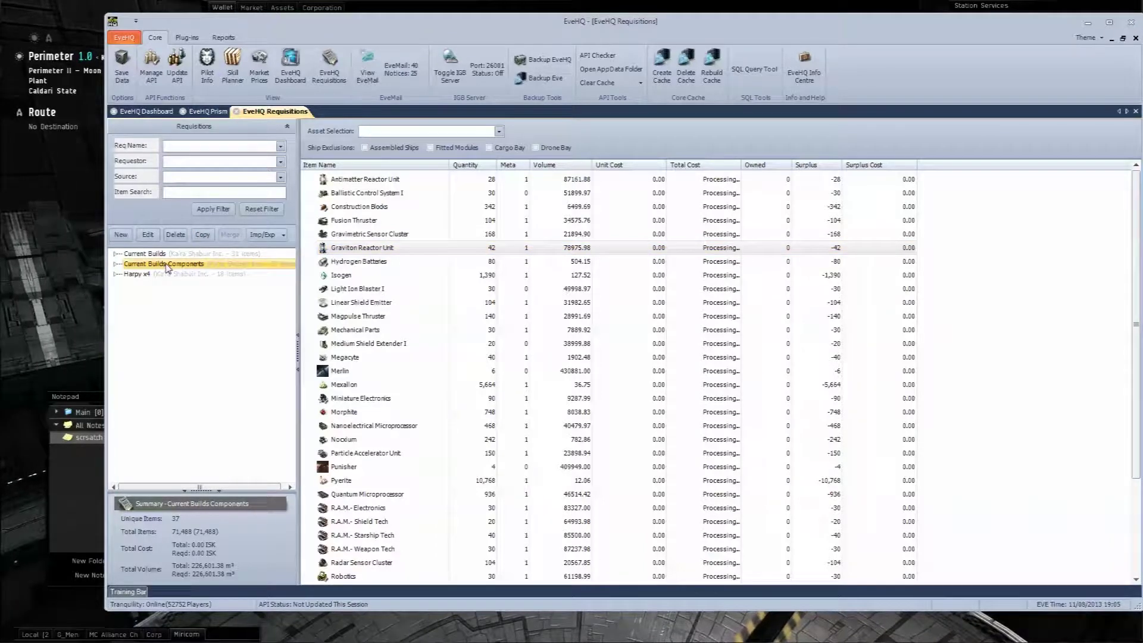
{"action": "left_click", "coordinate": [115, 265]}
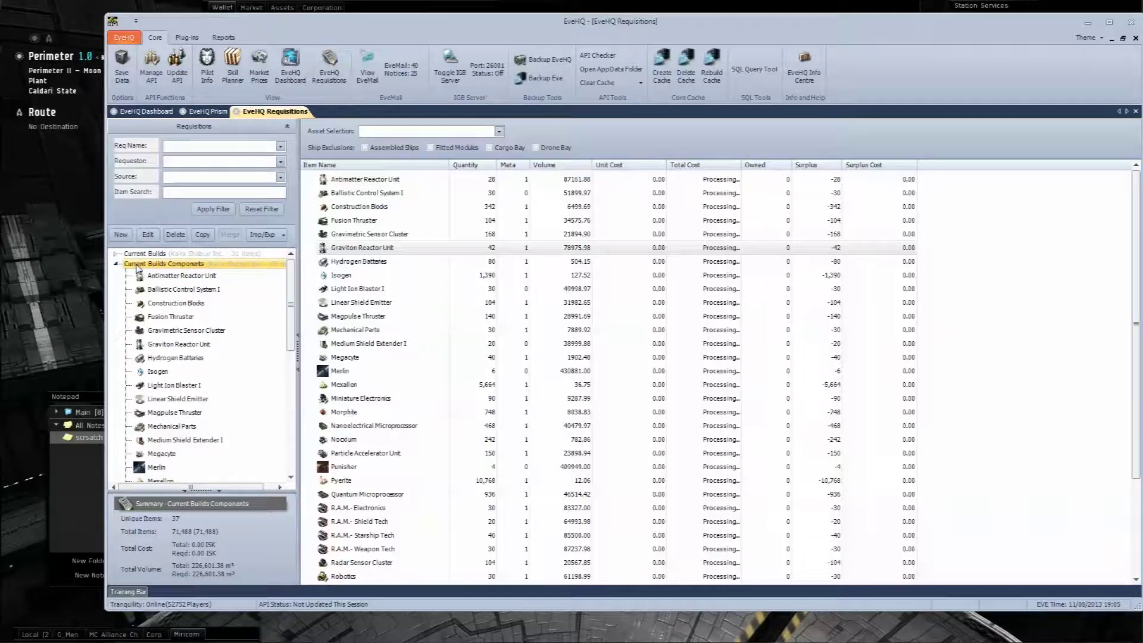
{"action": "left_click", "coordinate": [148, 235]}
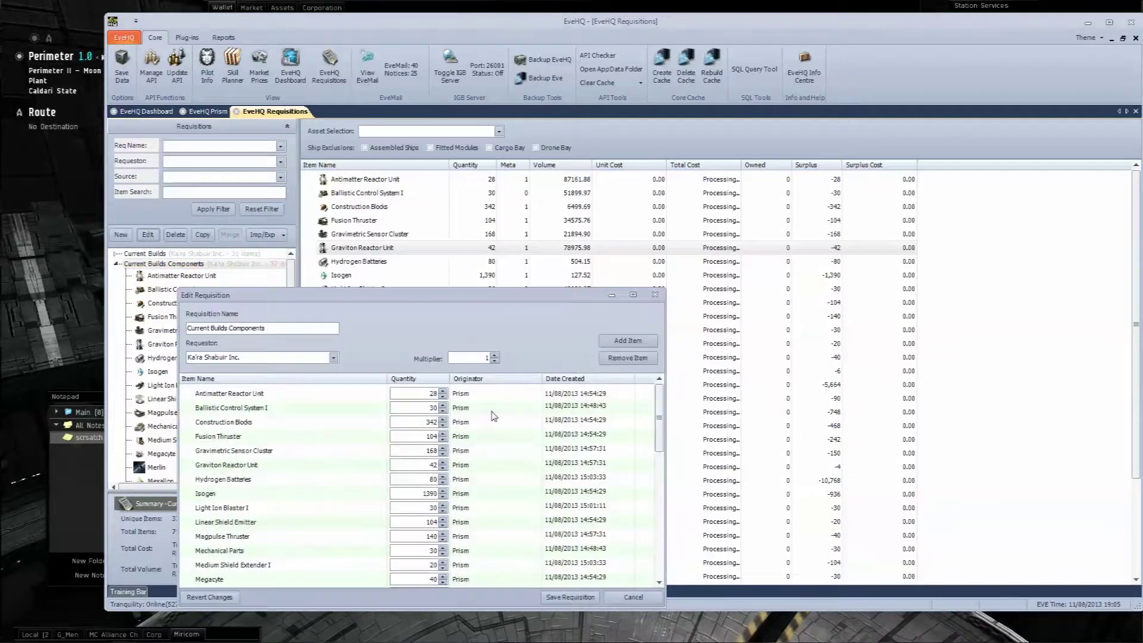
Step: Move the requisition editor and remove Construction Blocks, Hydrogen Batteries and Isogen
{"action": "left_click_drag", "start_coordinate": [467, 302], "coordinate": [505, 105]}
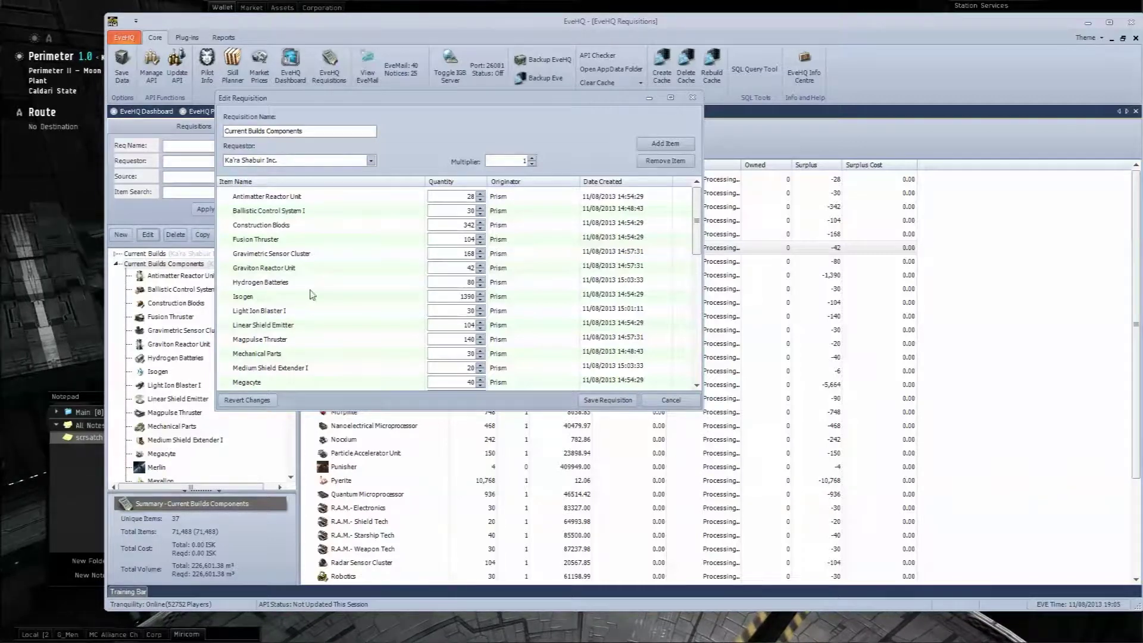
{"action": "left_click", "coordinate": [655, 169]}
{"action": "left_click", "coordinate": [269, 241]}
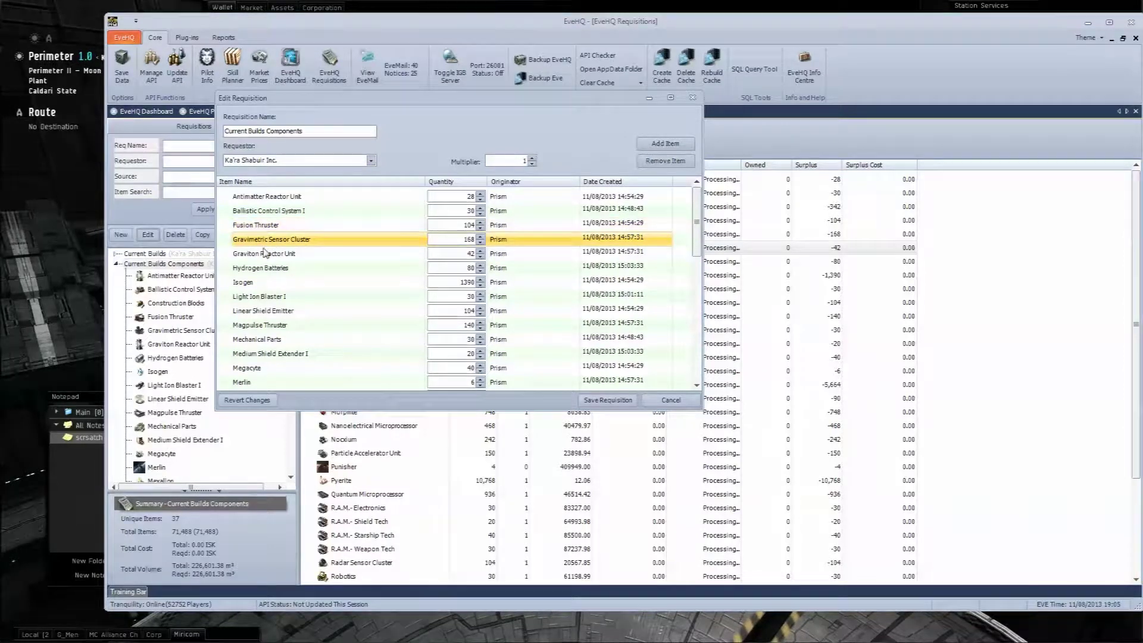
{"action": "left_click", "coordinate": [267, 254]}
{"action": "left_click", "coordinate": [267, 269]}
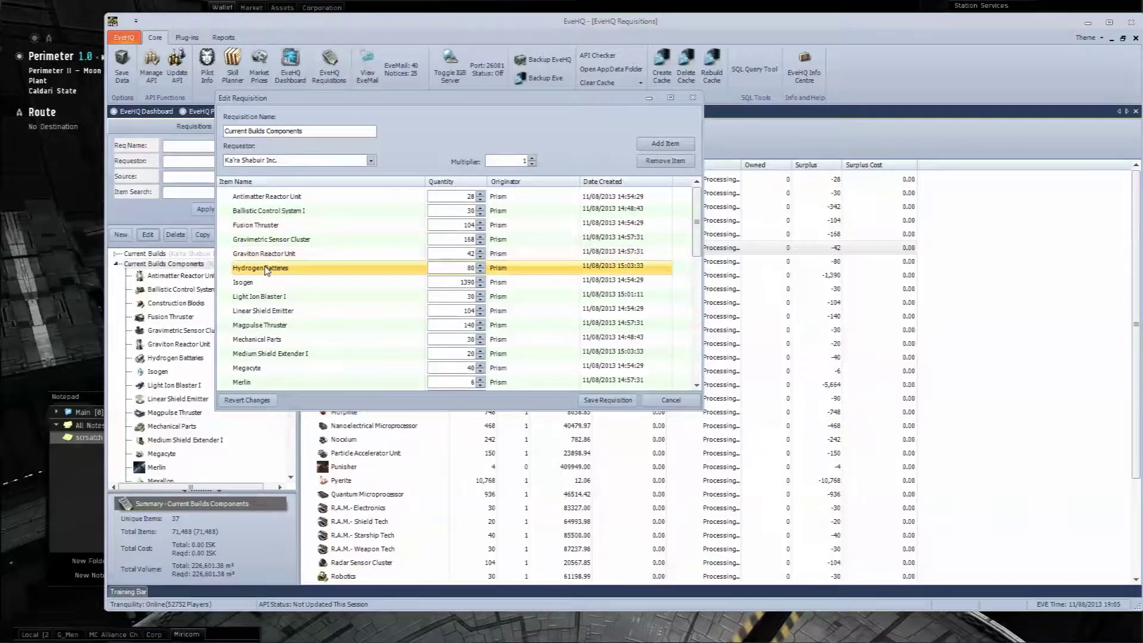
{"action": "left_click", "coordinate": [652, 162]}
{"action": "left_click", "coordinate": [286, 272]}
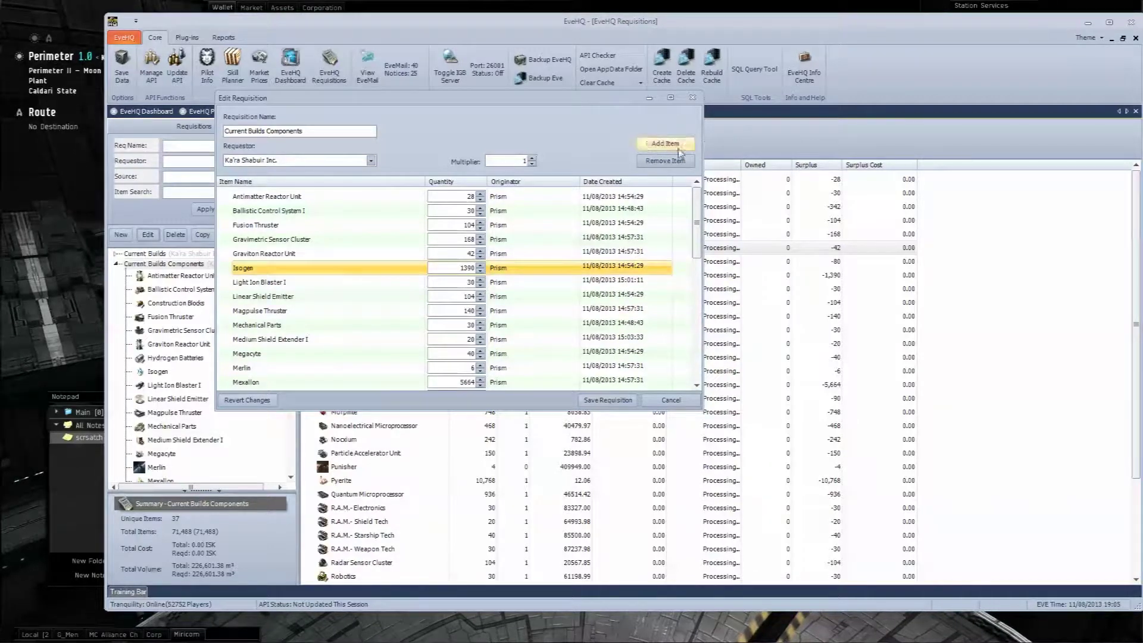
{"action": "left_click", "coordinate": [660, 162]}
Step: Remove Mechanical Parts, Megacyte and Mexallon from the requisition
{"action": "left_click", "coordinate": [271, 274]}
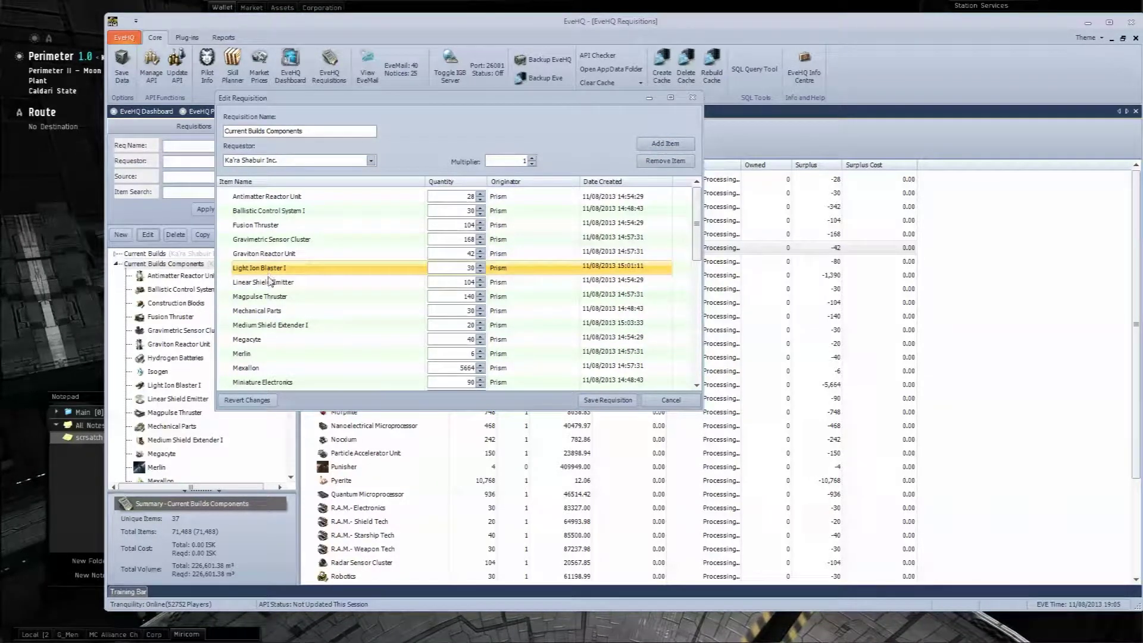
{"action": "left_click", "coordinate": [271, 282]}
{"action": "left_click", "coordinate": [270, 298]}
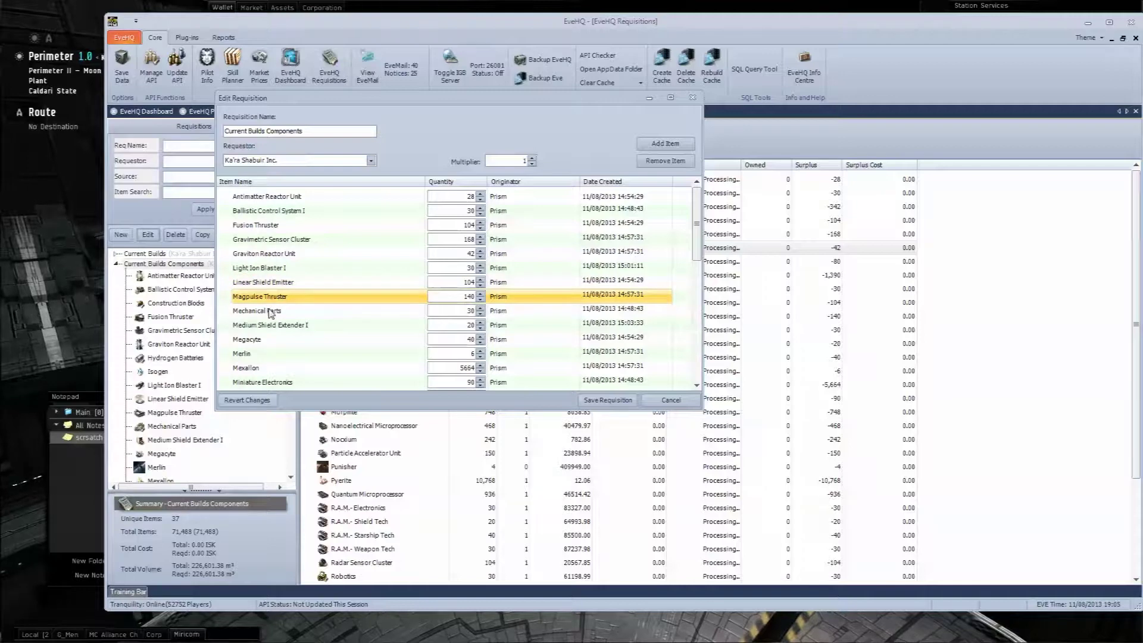
{"action": "left_click", "coordinate": [271, 311]}
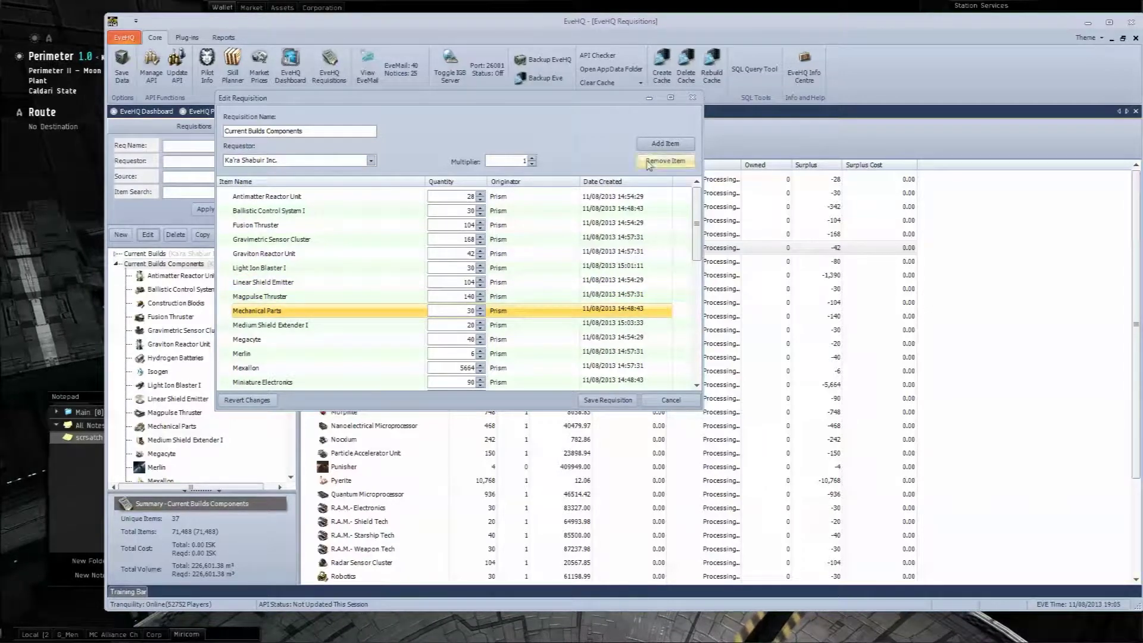
{"action": "left_click", "coordinate": [665, 161]}
{"action": "left_click", "coordinate": [258, 316]}
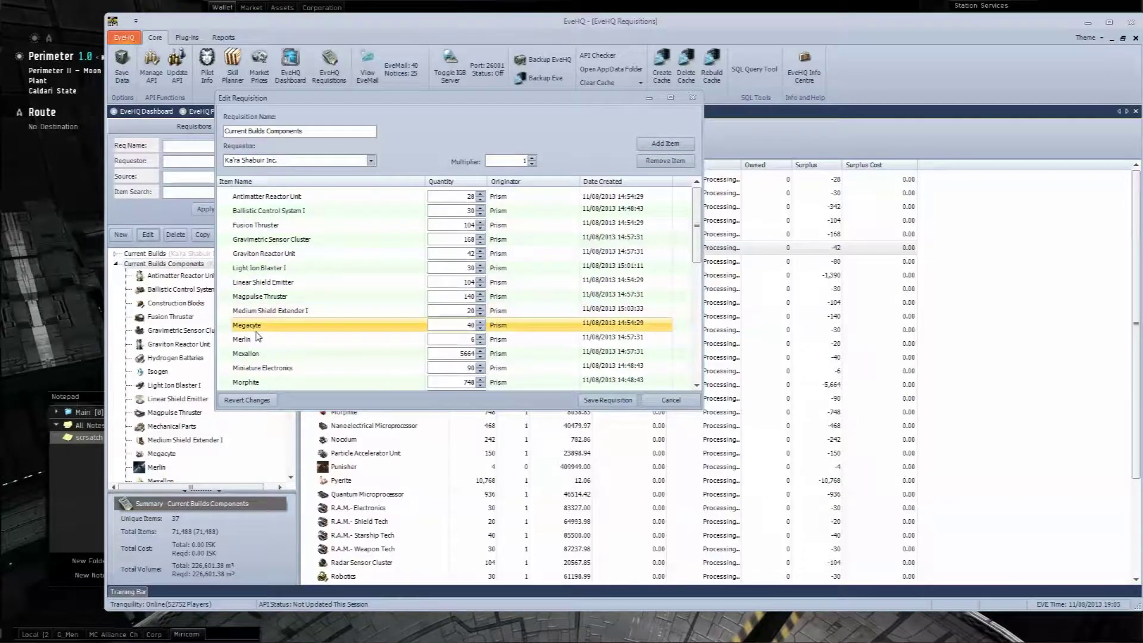
{"action": "left_click", "coordinate": [651, 159]}
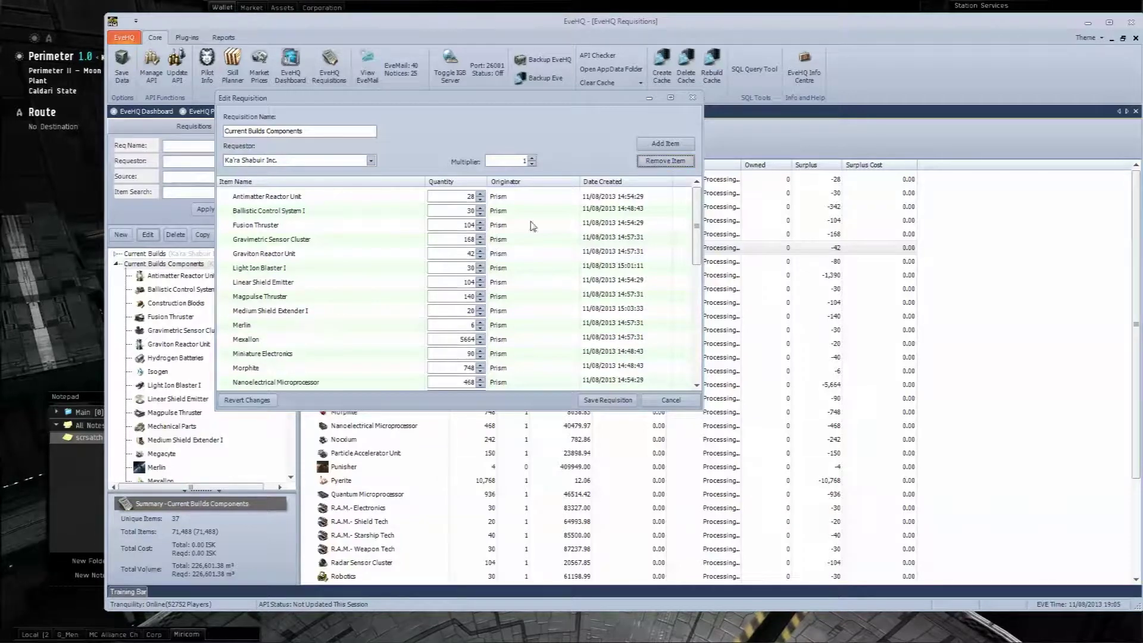
{"action": "left_click", "coordinate": [274, 338]}
{"action": "left_click", "coordinate": [643, 166]}
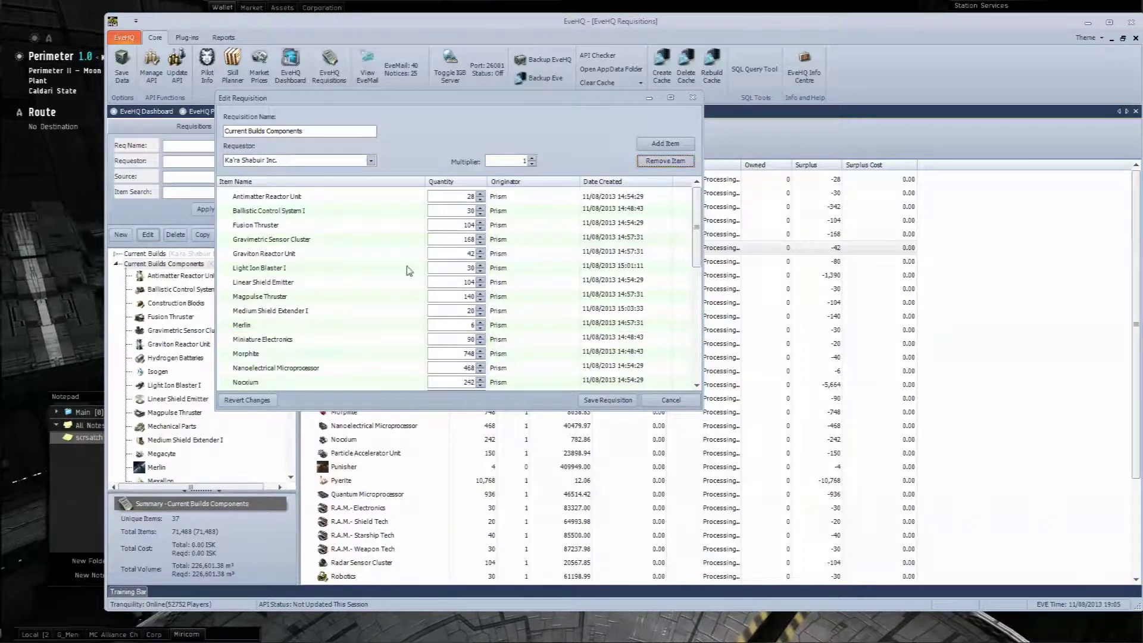
Step: Remove Miniature Electronics, Morphite and Nocxium from the requisition
{"action": "left_click", "coordinate": [257, 346]}
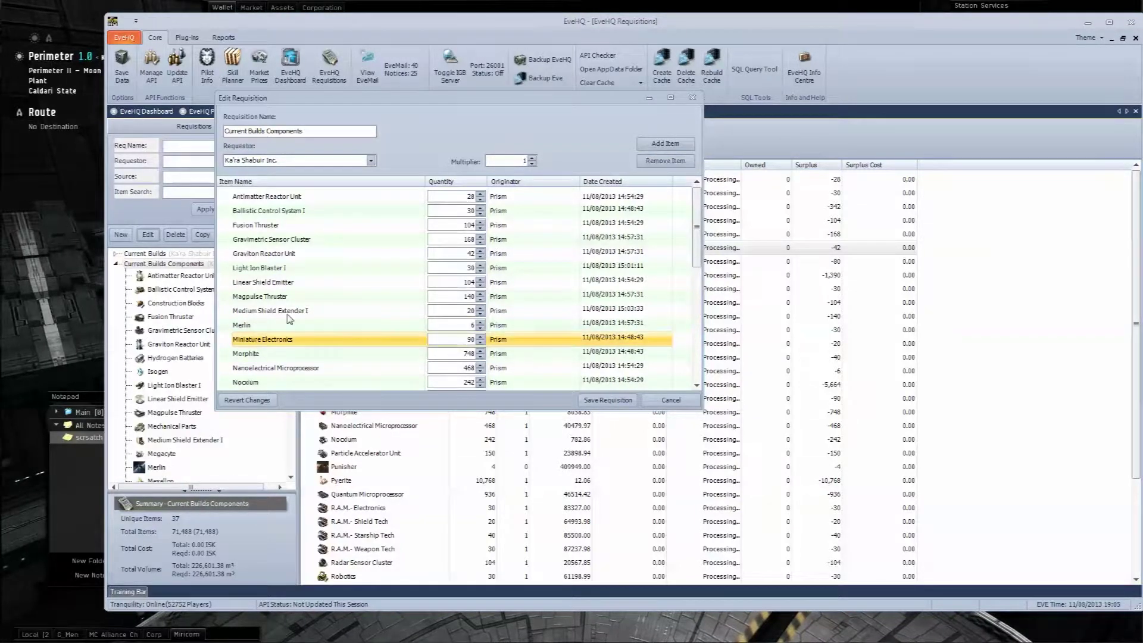
{"action": "left_click", "coordinate": [654, 159]}
{"action": "left_click", "coordinate": [274, 339]}
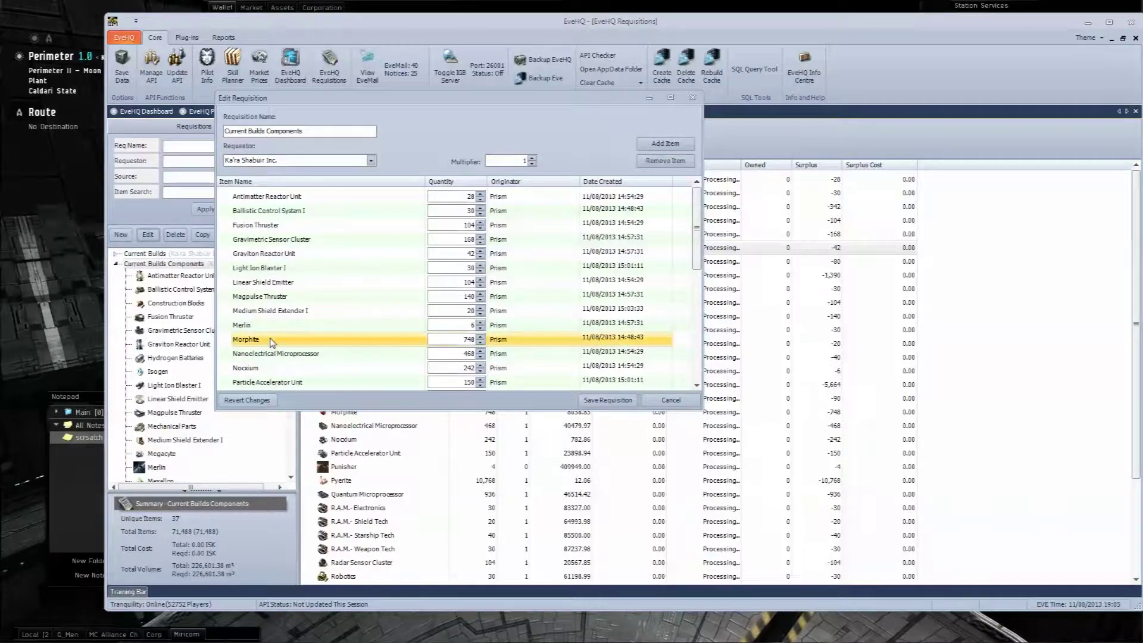
{"action": "left_click", "coordinate": [666, 162]}
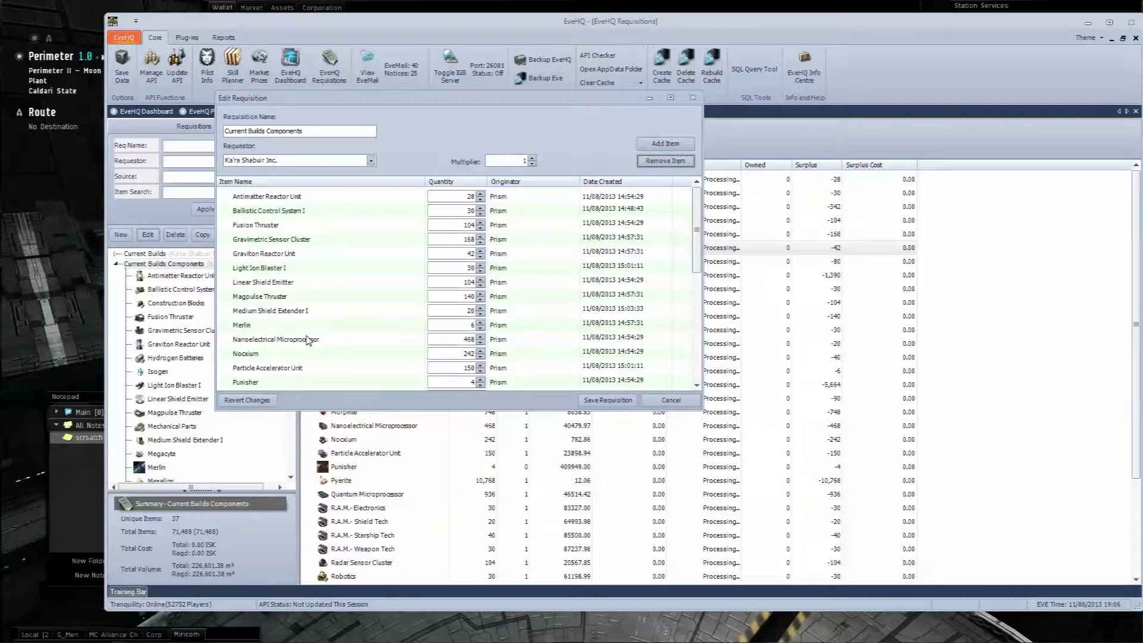
{"action": "left_click_drag", "start_coordinate": [284, 334], "coordinate": [280, 355]}
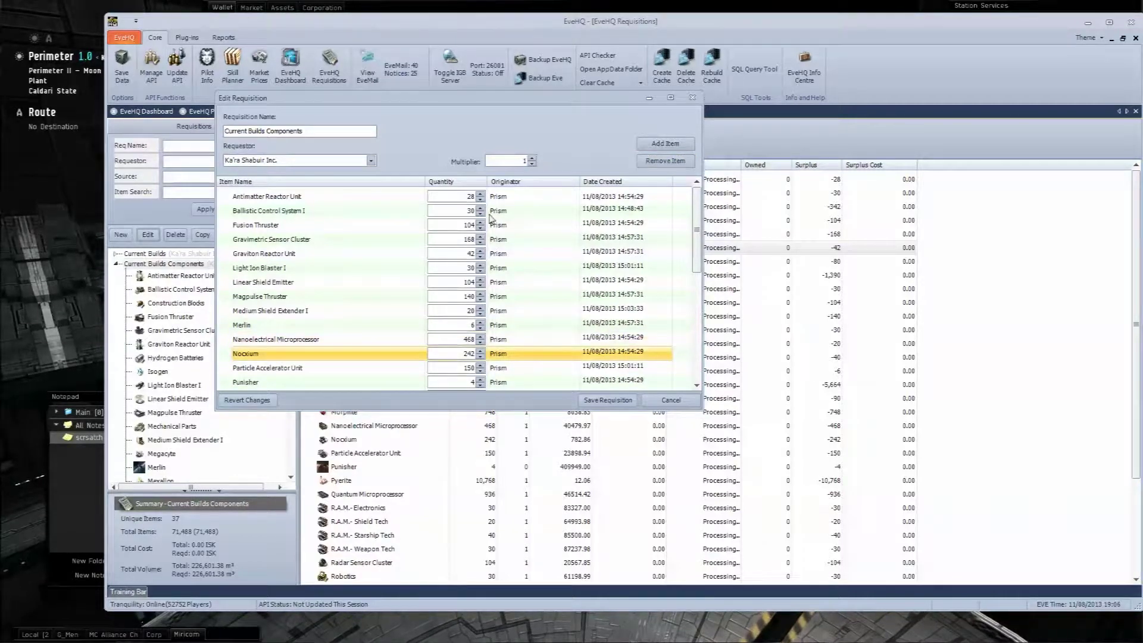
{"action": "scroll", "coordinate": [357, 268], "scroll_direction": "down", "scroll_amount": 5}
{"action": "scroll", "coordinate": [365, 263], "scroll_direction": "up", "scroll_amount": 3}
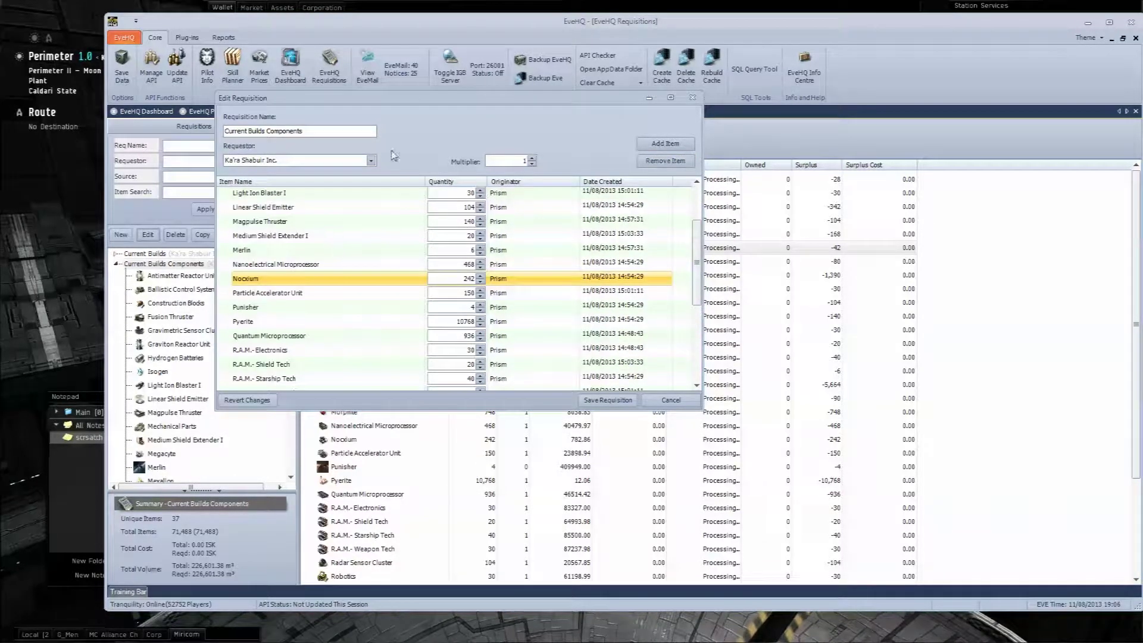
{"action": "left_click", "coordinate": [663, 162]}
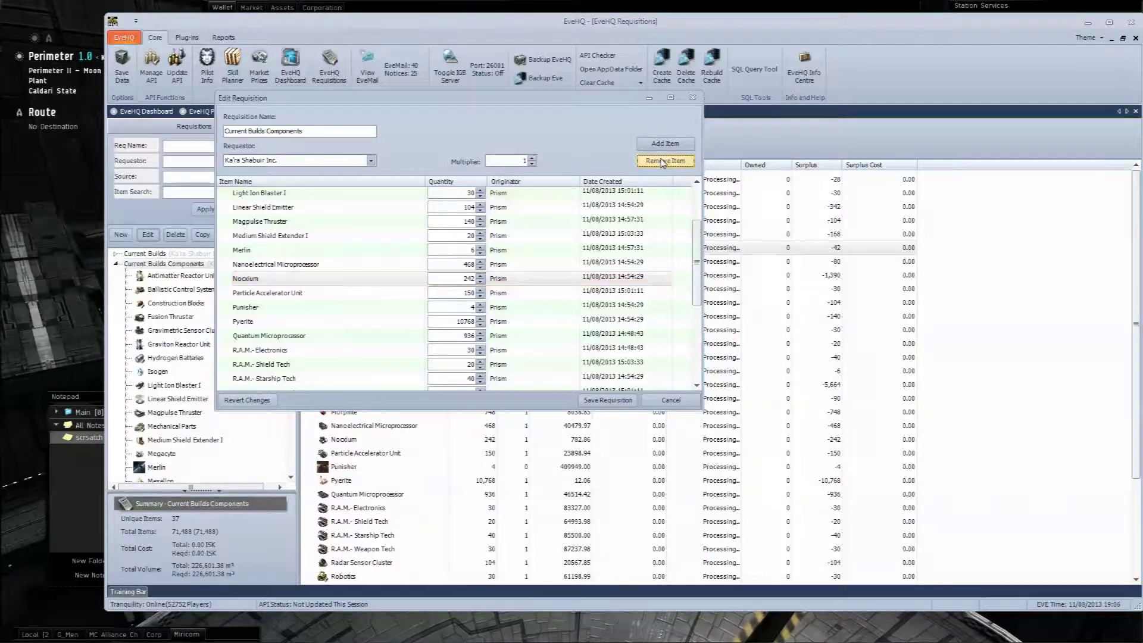
Step: Remove Pyrite and Robotics from the requisition, keeping the R.A.M. items
{"action": "left_click", "coordinate": [355, 293]}
{"action": "left_click", "coordinate": [260, 311]}
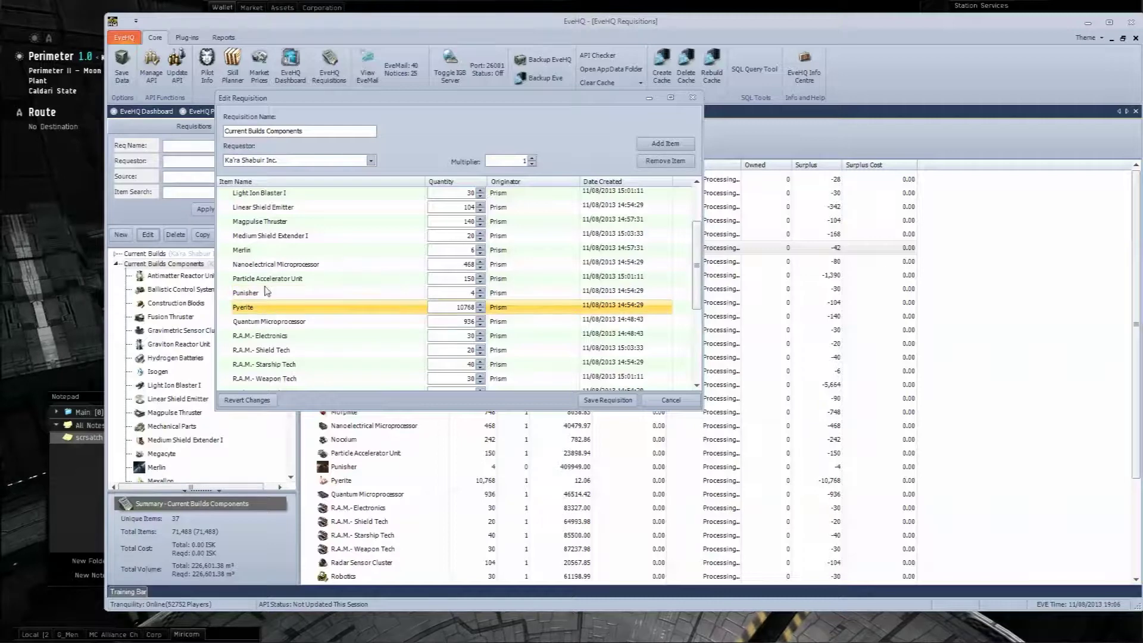
{"action": "left_click", "coordinate": [664, 161]}
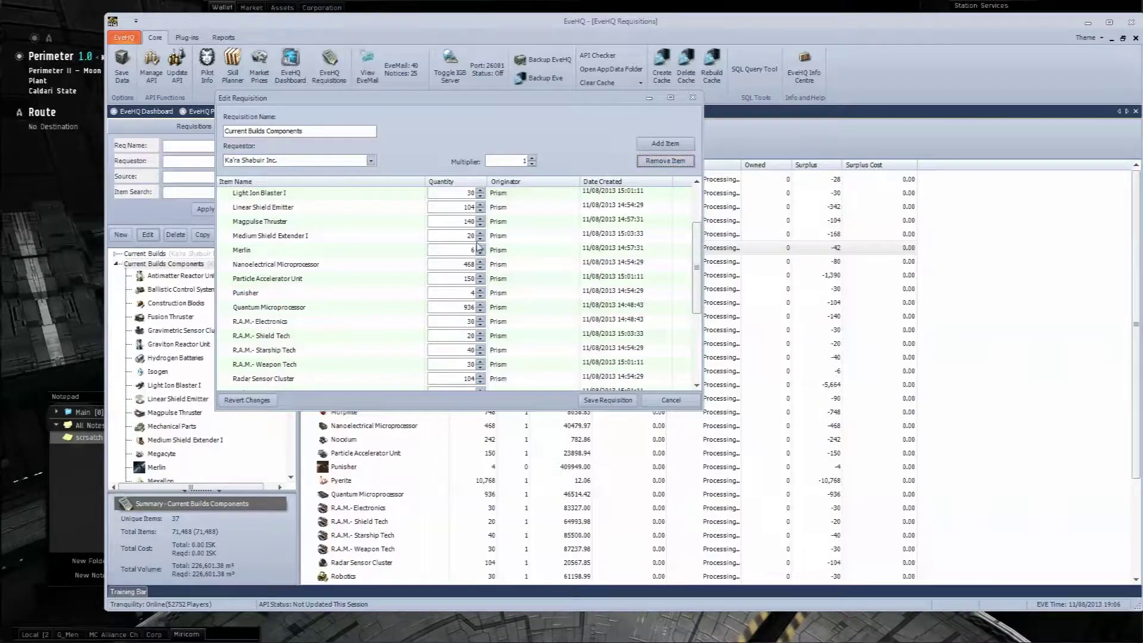
{"action": "left_click", "coordinate": [243, 325]}
{"action": "left_click", "coordinate": [267, 337]}
{"action": "left_click", "coordinate": [266, 365]}
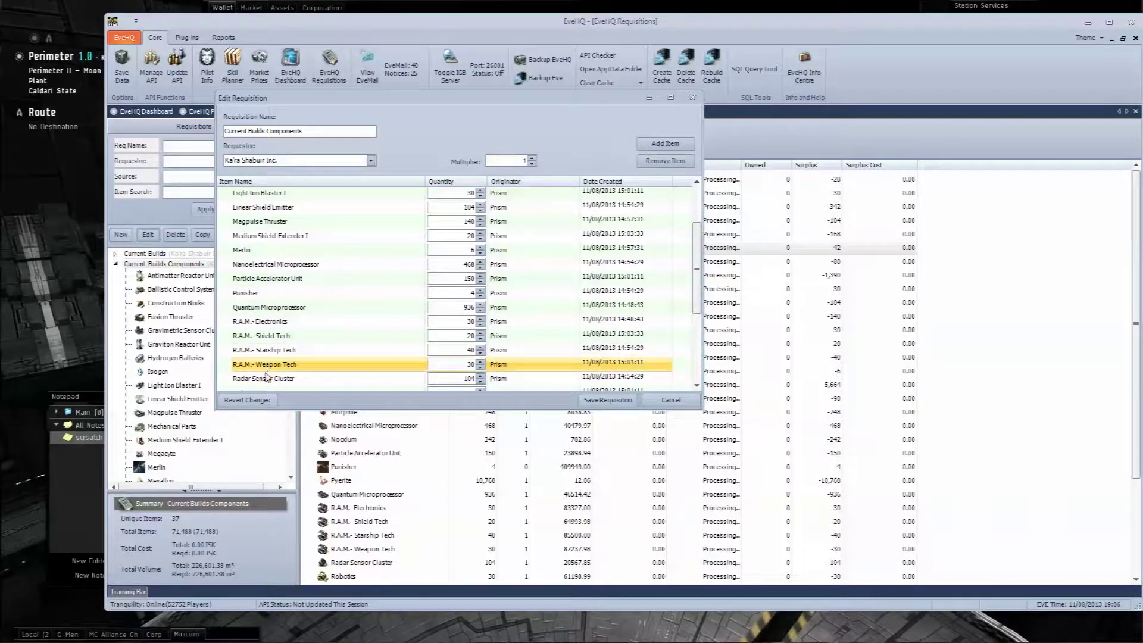
{"action": "left_click", "coordinate": [268, 378]}
{"action": "scroll", "coordinate": [298, 313], "scroll_direction": "down", "scroll_amount": 3}
{"action": "left_click", "coordinate": [271, 282]}
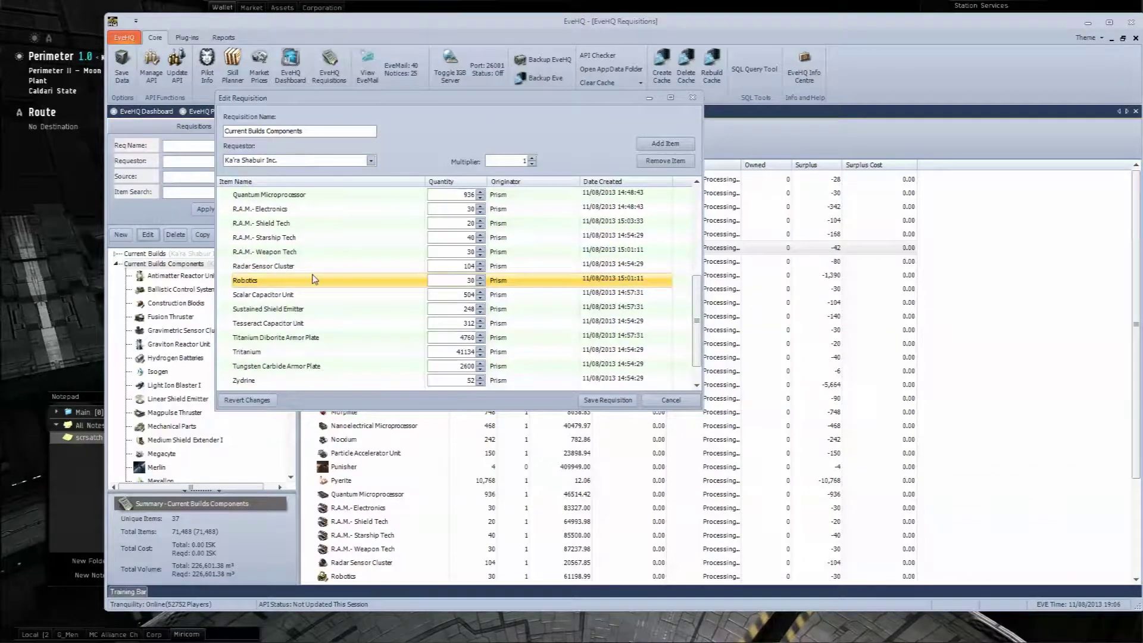
{"action": "left_click", "coordinate": [665, 160]}
Step: Review the Scalar Capacitor, Sustained Shield Emitter, Tesseract Capacitor and Titanium Diborite items
{"action": "left_click", "coordinate": [260, 281]}
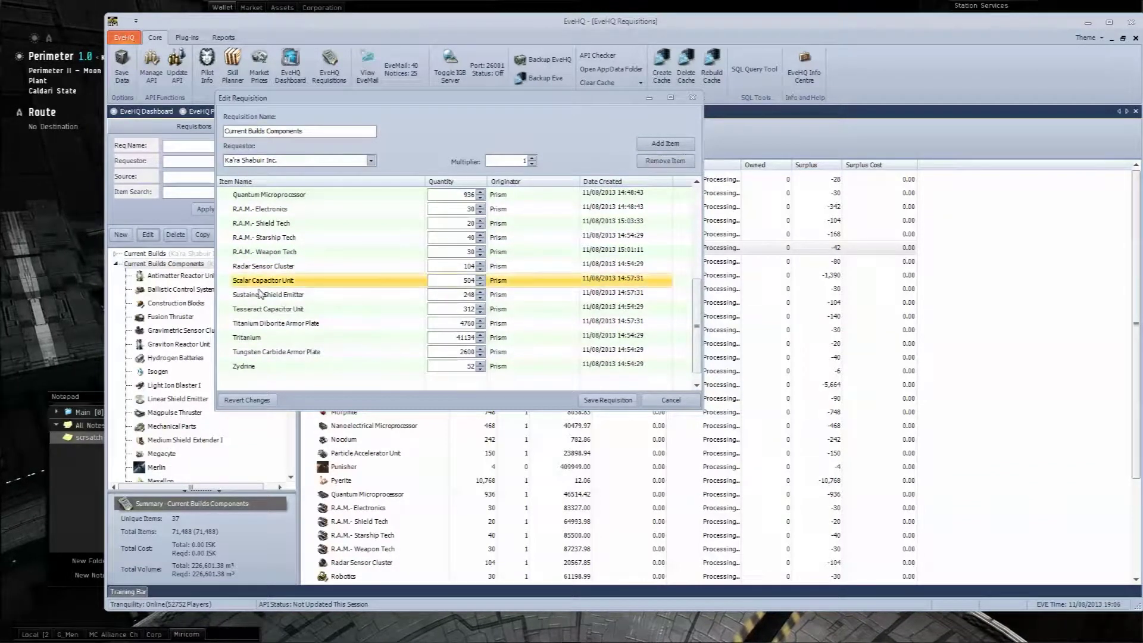
{"action": "left_click", "coordinate": [258, 295]}
{"action": "left_click", "coordinate": [253, 324]}
{"action": "left_click", "coordinate": [252, 310]}
{"action": "left_click", "coordinate": [253, 296]}
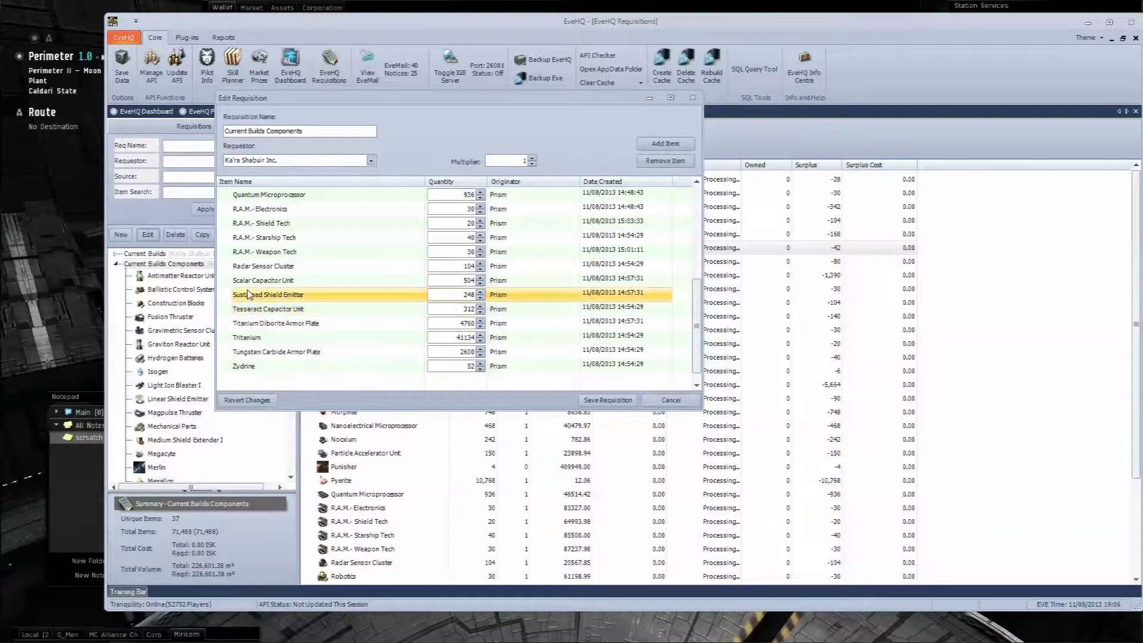
{"action": "left_click", "coordinate": [252, 281]}
{"action": "left_click", "coordinate": [254, 267]}
{"action": "left_click", "coordinate": [259, 309]}
{"action": "left_click", "coordinate": [260, 323]}
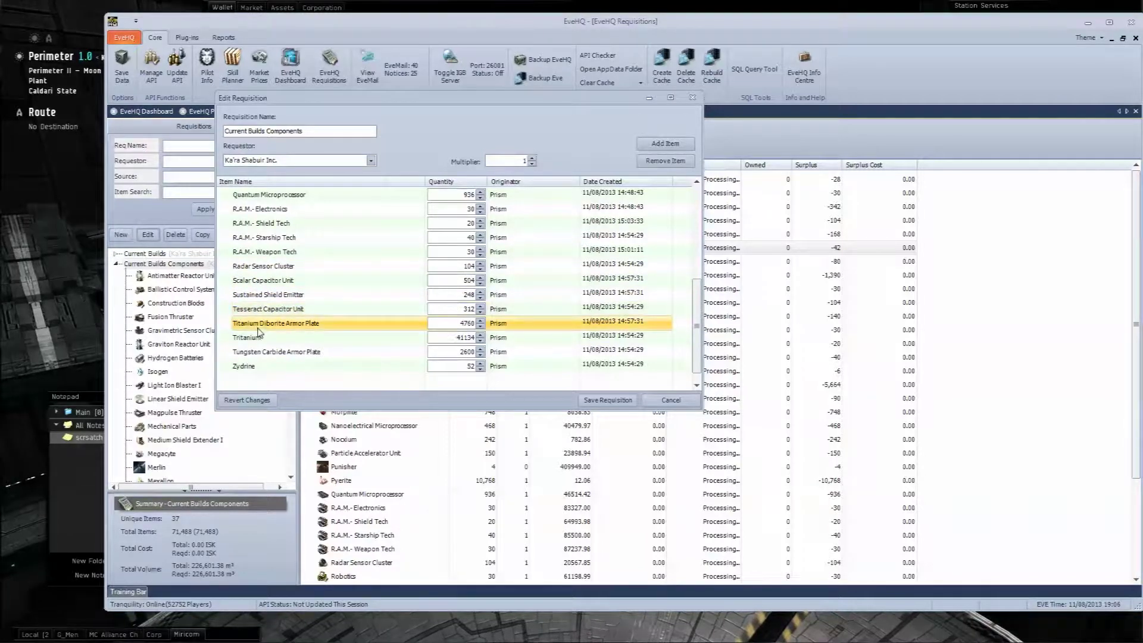
{"action": "left_click", "coordinate": [257, 338]}
Step: Remove Tritanium and Zydrine from the requisition
{"action": "scroll", "coordinate": [325, 285], "scroll_direction": "down", "scroll_amount": 1}
{"action": "scroll", "coordinate": [326, 285], "scroll_direction": "up", "scroll_amount": 5}
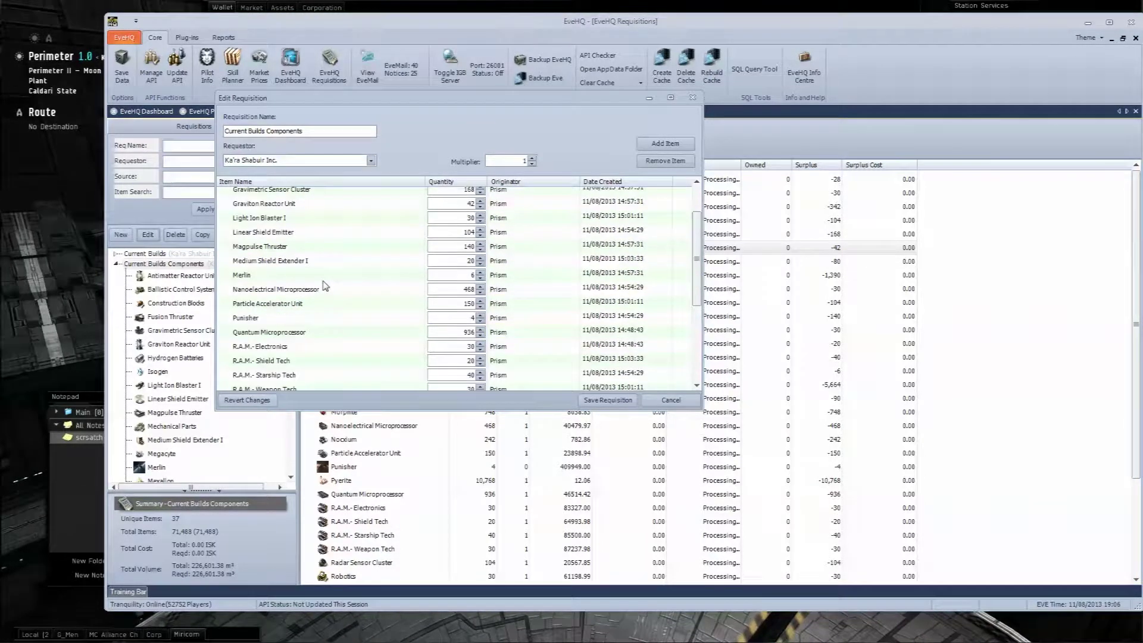
{"action": "scroll", "coordinate": [321, 282], "scroll_direction": "down", "scroll_amount": 5}
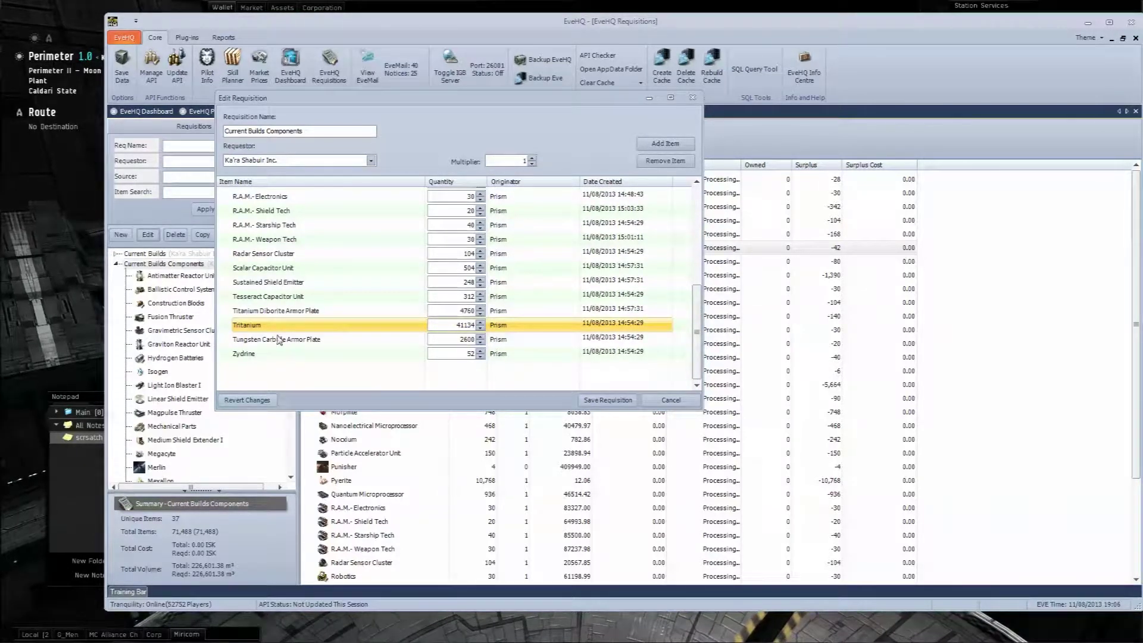
{"action": "left_click", "coordinate": [666, 161]}
{"action": "left_click", "coordinate": [268, 340]}
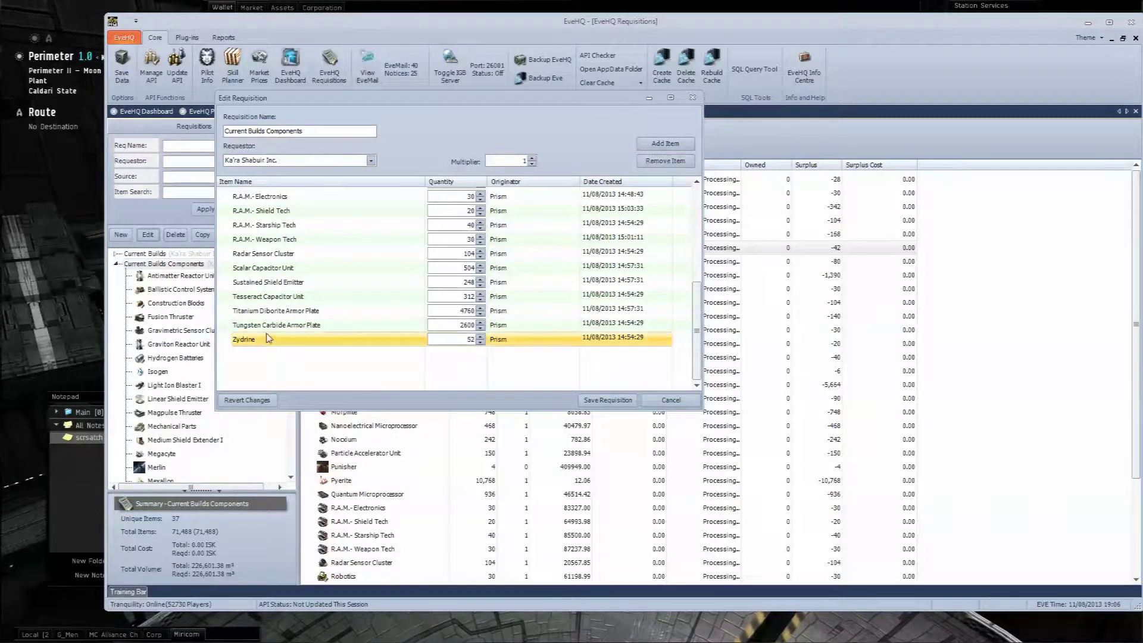
{"action": "left_click", "coordinate": [656, 164]}
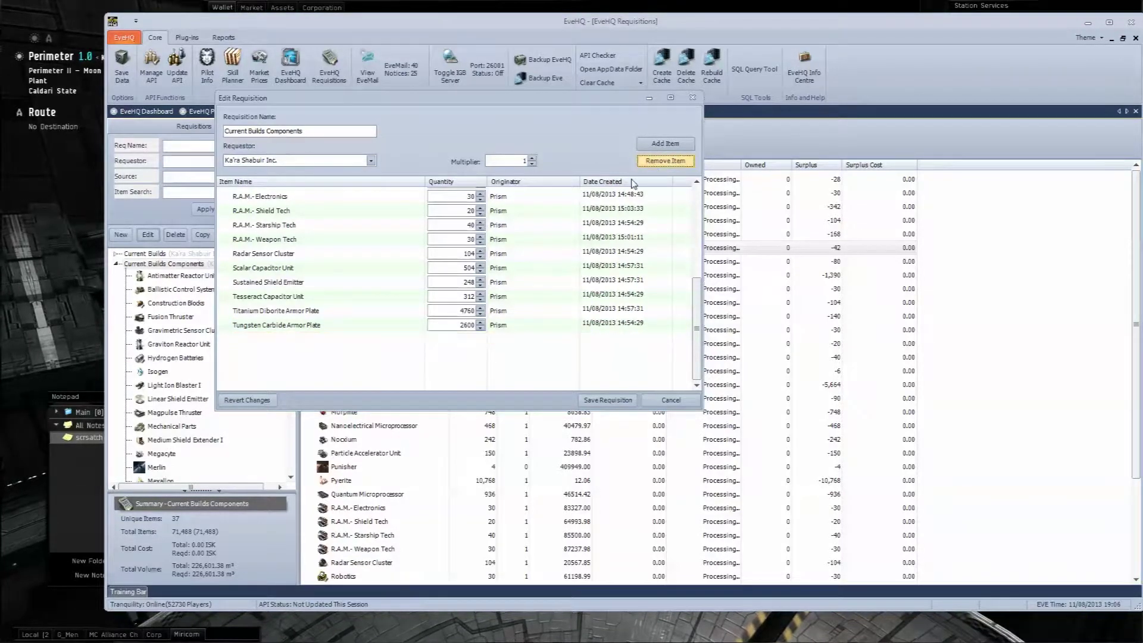
Step: Review the remaining capacitor, shield emitter and armor plate items at the list's end
{"action": "left_click", "coordinate": [281, 285]}
{"action": "left_click", "coordinate": [281, 269]}
{"action": "left_click", "coordinate": [269, 331]}
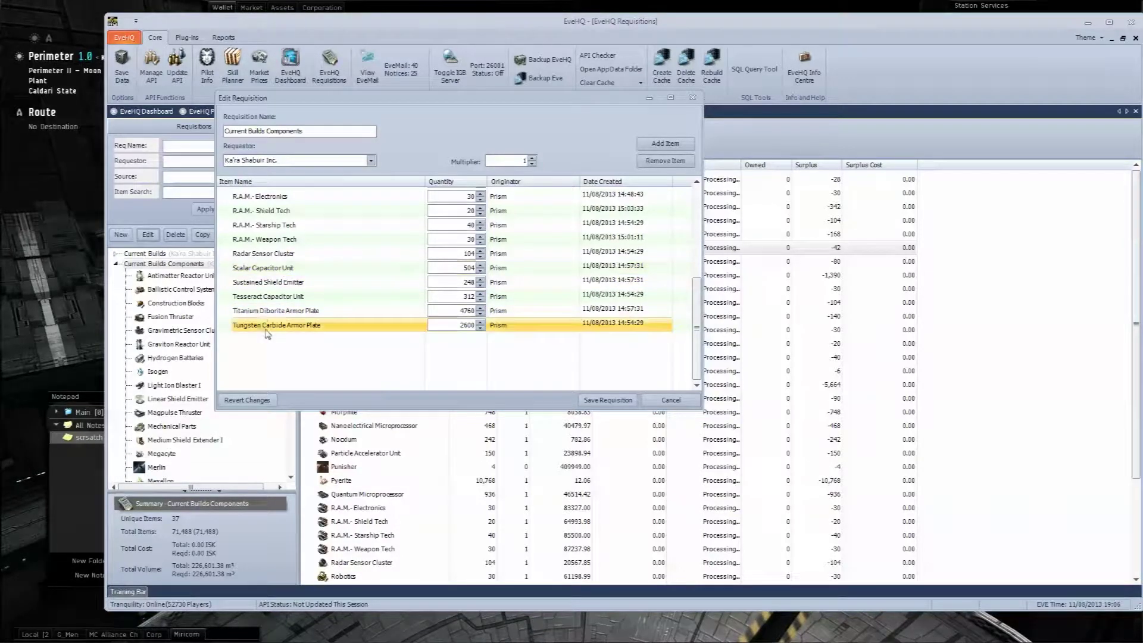
{"action": "left_click", "coordinate": [262, 309]}
{"action": "left_click", "coordinate": [260, 297]}
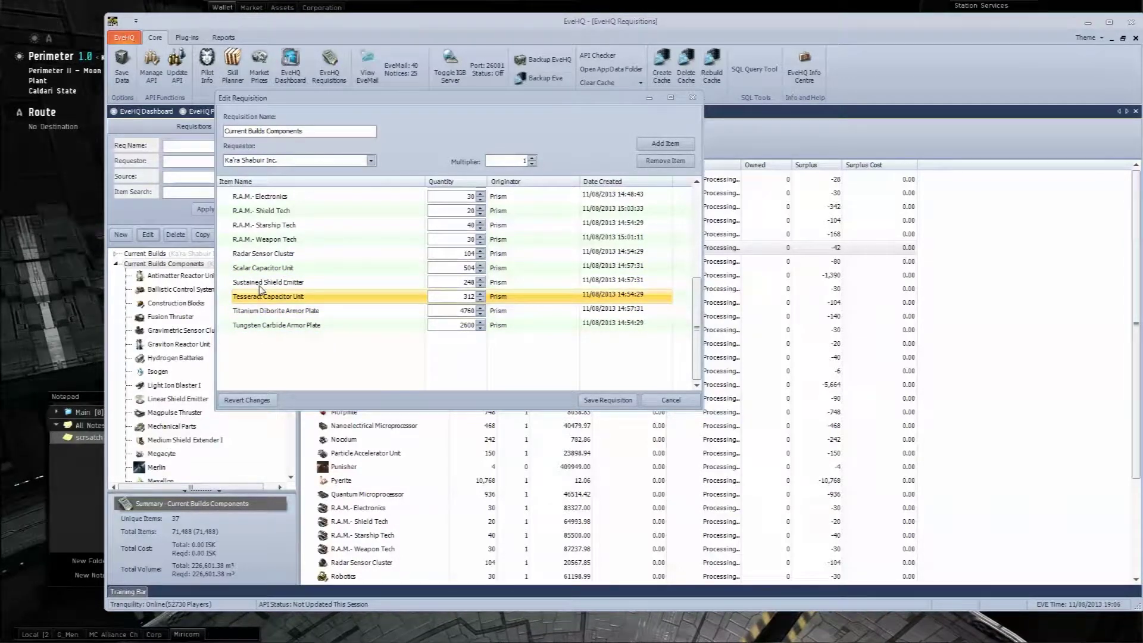
{"action": "left_click", "coordinate": [262, 312]}
{"action": "left_click", "coordinate": [256, 328]}
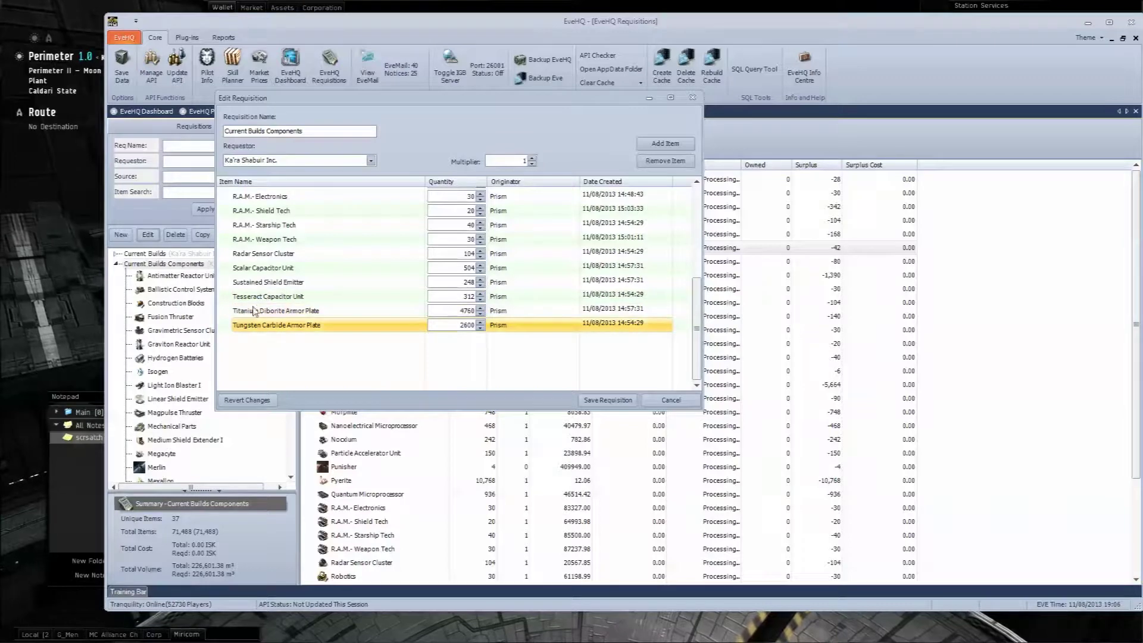
{"action": "left_click", "coordinate": [255, 298]}
{"action": "left_click", "coordinate": [257, 281]}
{"action": "left_click", "coordinate": [258, 268]}
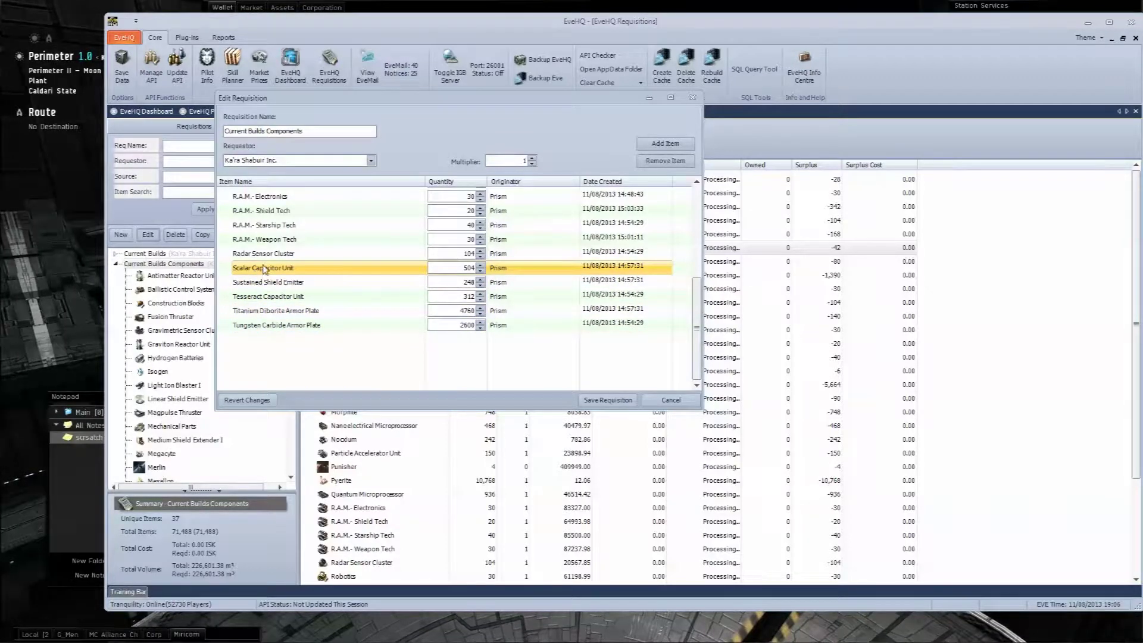
{"action": "left_click", "coordinate": [265, 258]}
Step: Step the selection up from Quantum Microprocessor back toward the first item
{"action": "scroll", "coordinate": [286, 265], "scroll_direction": "up", "scroll_amount": 5}
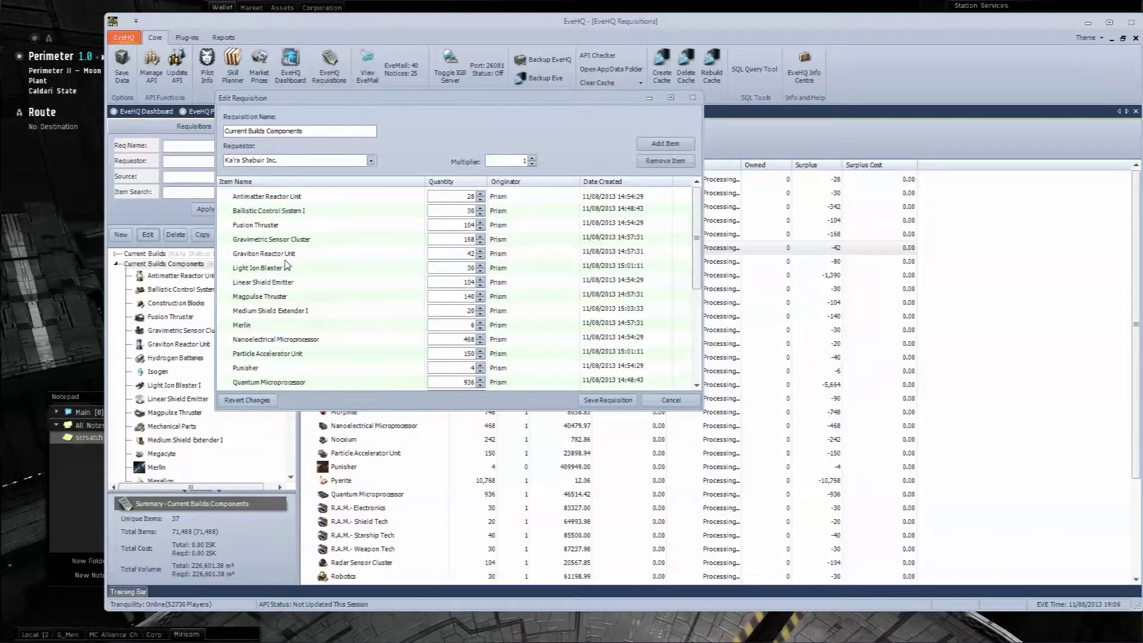
{"action": "scroll", "coordinate": [265, 354], "scroll_direction": "down", "scroll_amount": 2}
{"action": "left_click", "coordinate": [256, 335]}
{"action": "left_click", "coordinate": [260, 308]}
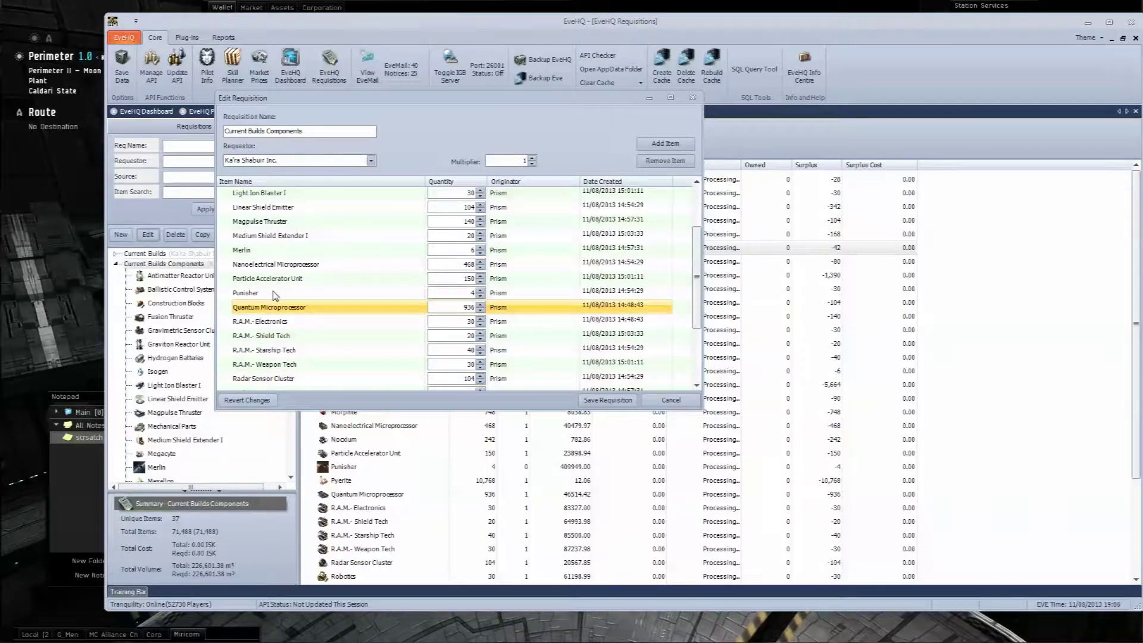
{"action": "key", "text": "Up"}
{"action": "key", "text": "Up"}
{"action": "key", "text": "Up"}
{"action": "key", "text": "Up"}
{"action": "key", "text": "Up"}
{"action": "key", "text": "Up"}
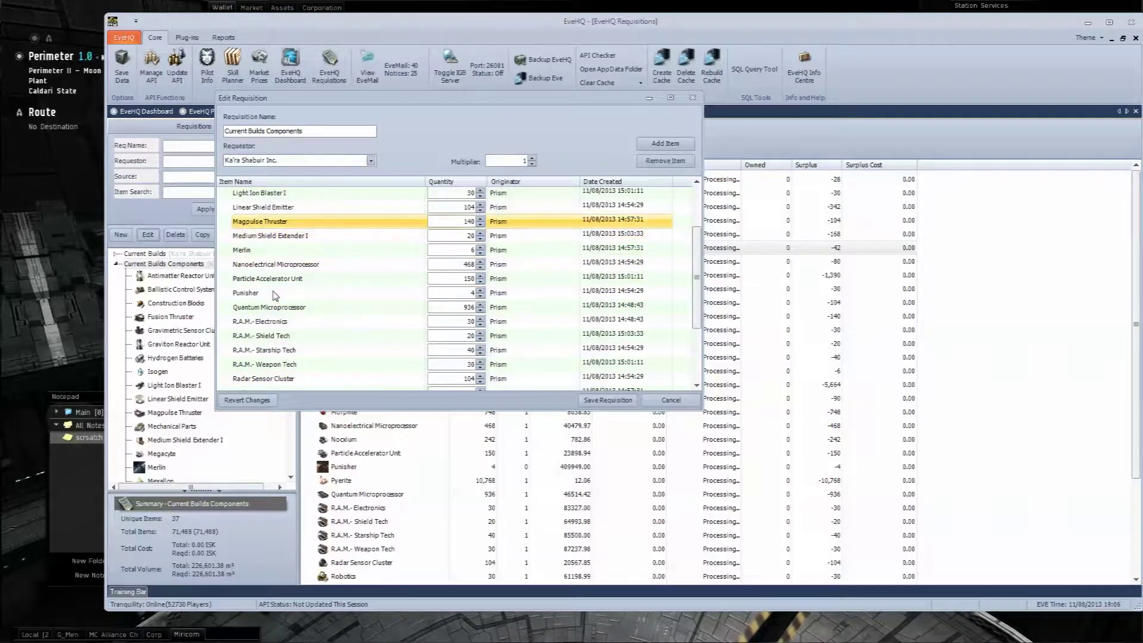
{"action": "key", "text": "Up"}
{"action": "key", "text": "Up"}
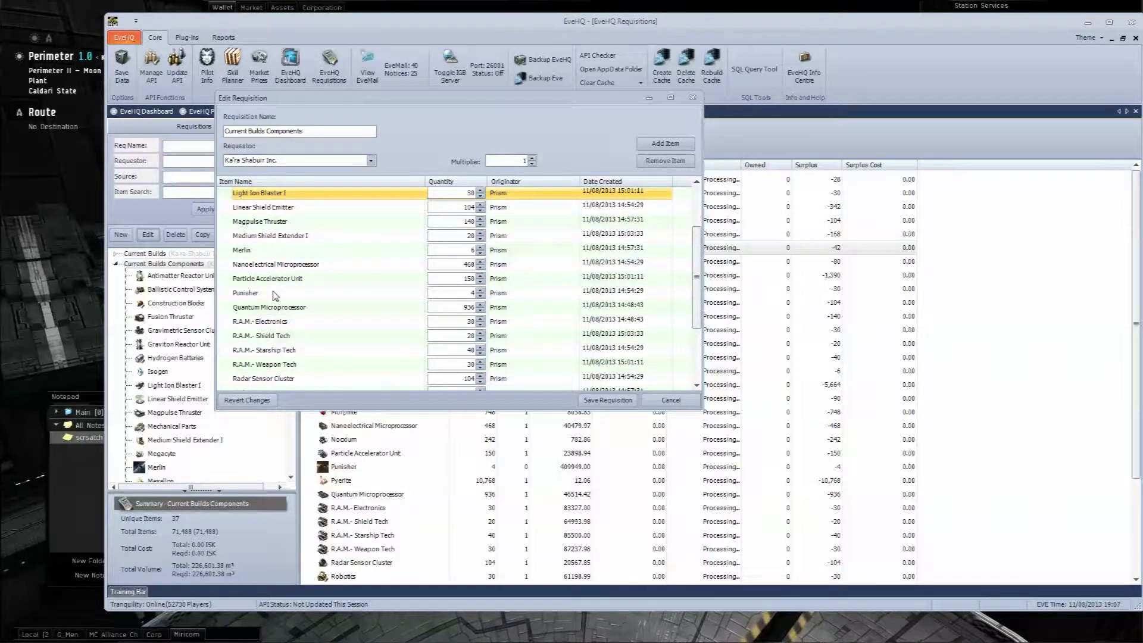
{"action": "key", "text": "Up"}
{"action": "key", "text": "Up"}
{"action": "key", "text": "Up"}
{"action": "key", "text": "Up"}
{"action": "key", "text": "Up"}
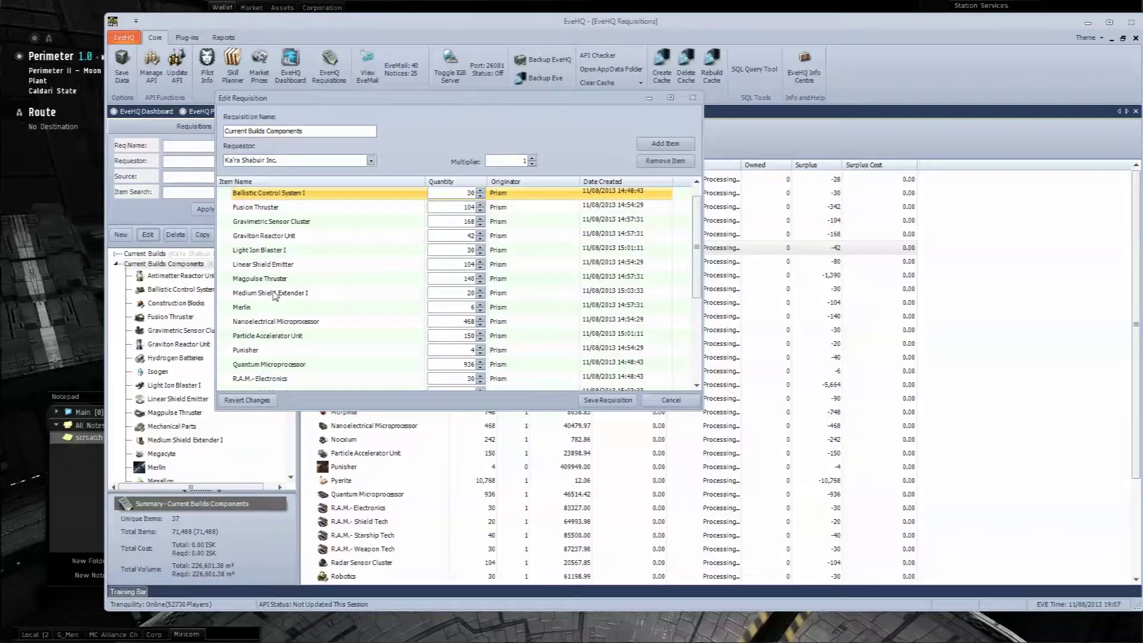
Step: Rename the requisition to 'Current Builds Components Edit' and save it
{"action": "left_click", "coordinate": [331, 132]}
{"action": "type", "text": "Edit"}
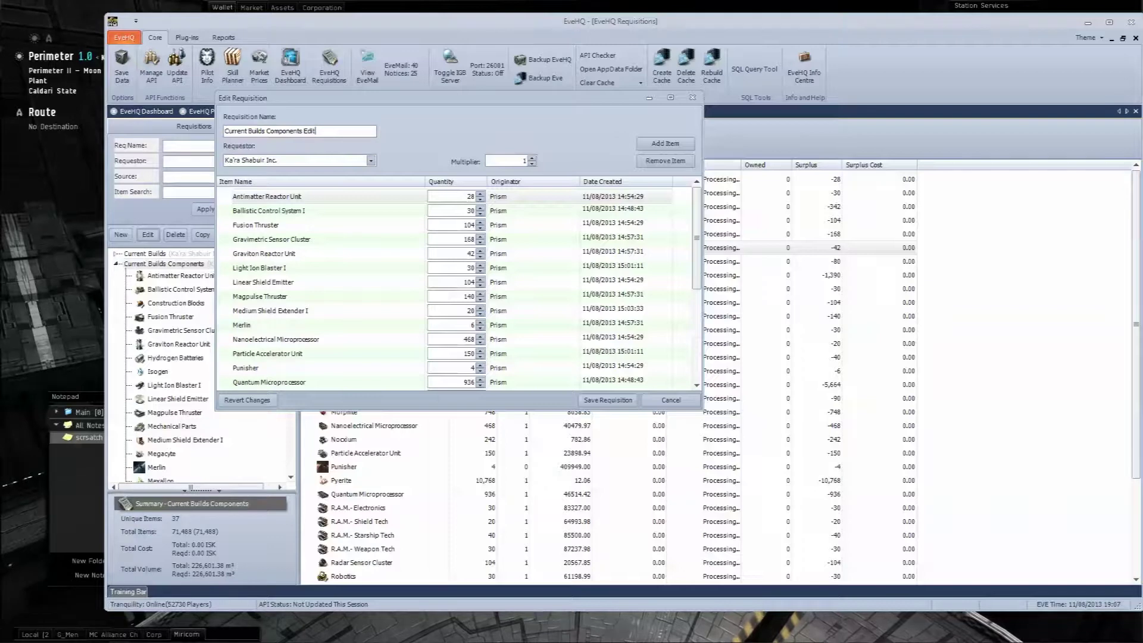
{"action": "left_click", "coordinate": [594, 401]}
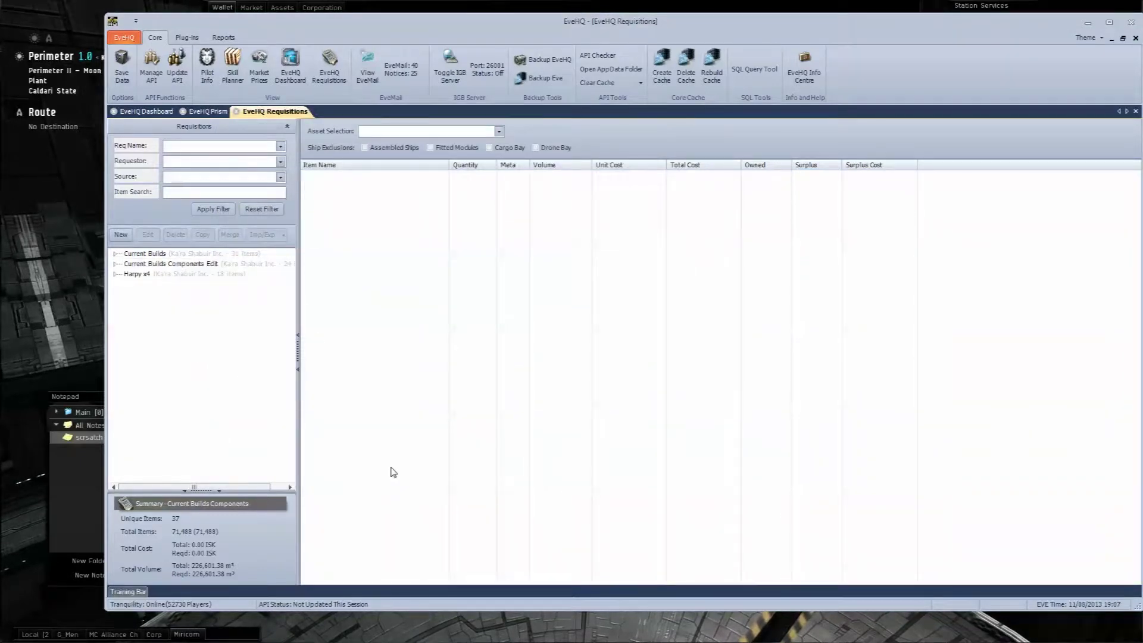
Step: Open the saved Current Builds Components Edit requisition and review its 24 items
{"action": "left_click", "coordinate": [194, 265]}
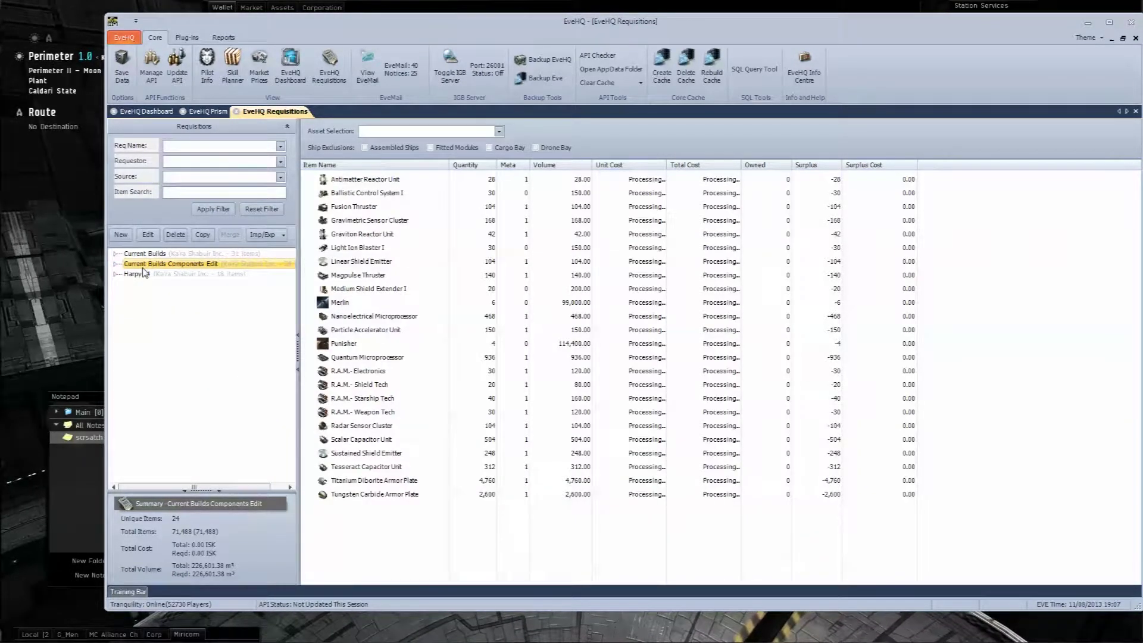
{"action": "left_click", "coordinate": [416, 469]}
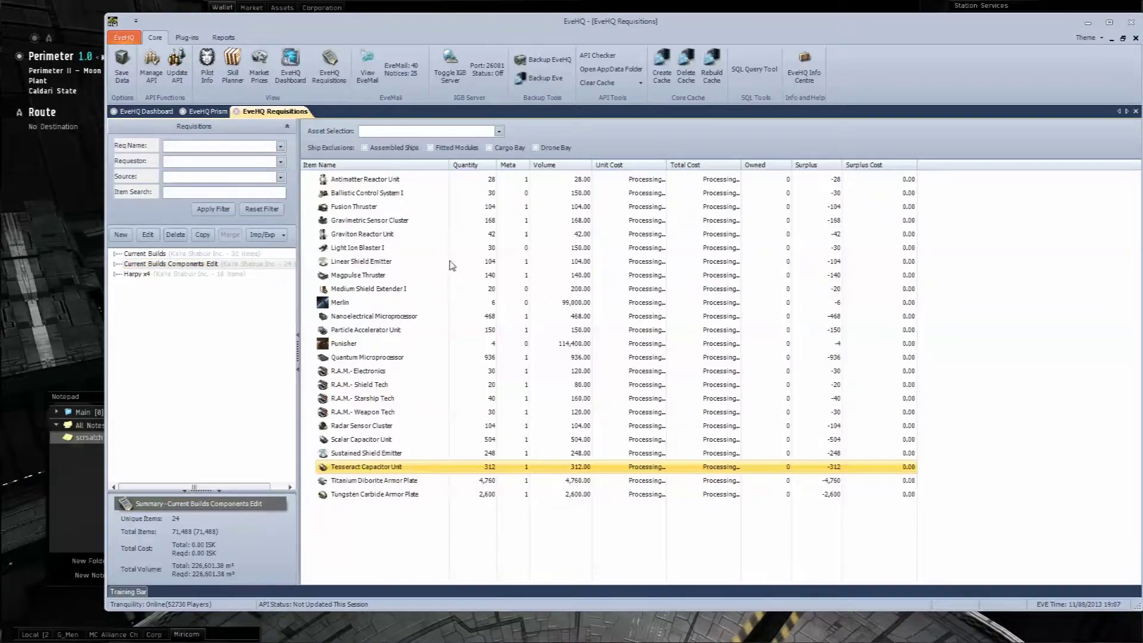
{"action": "left_click", "coordinate": [462, 198]}
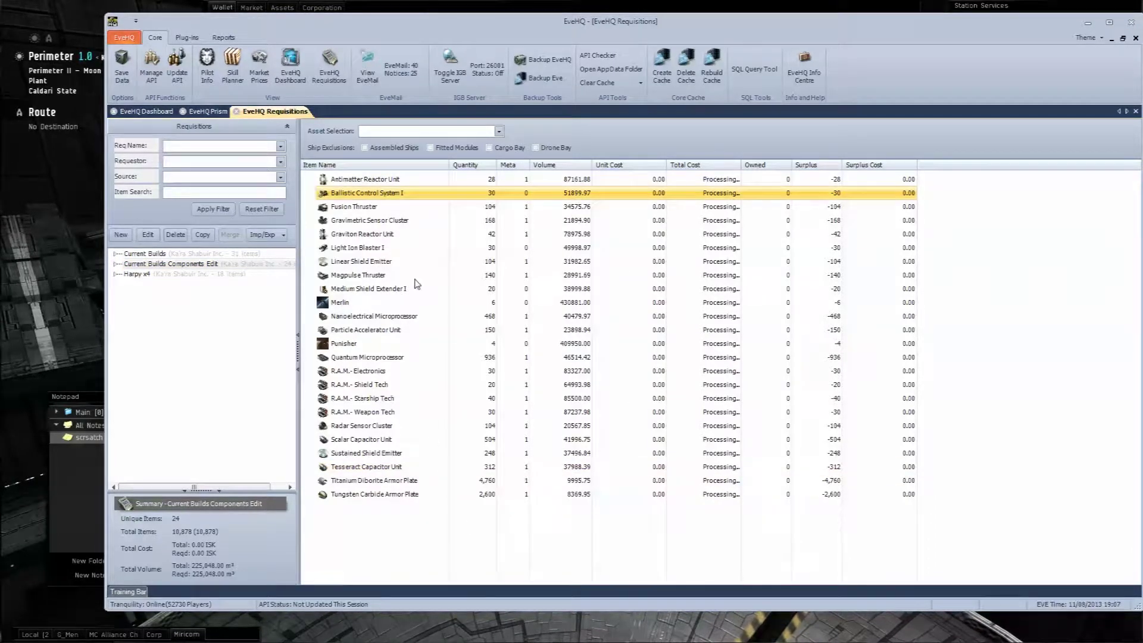
{"action": "left_click", "coordinate": [417, 280]}
{"action": "left_click", "coordinate": [413, 195]}
{"action": "left_click", "coordinate": [414, 455]}
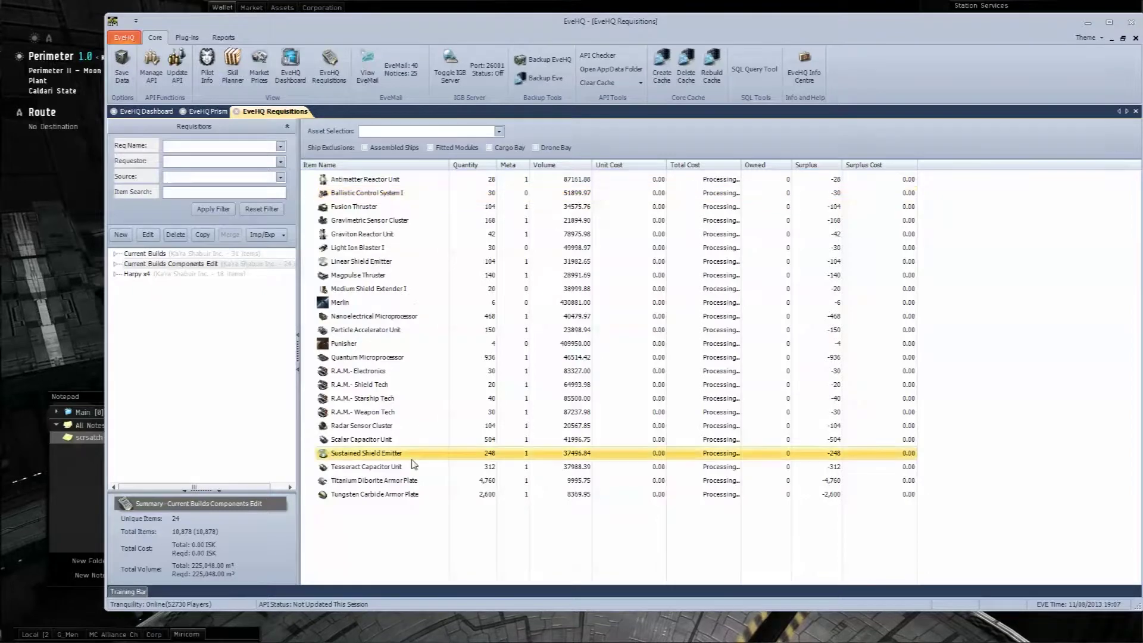
Step: Open the Current Builds requisition and scroll through its 31 items, none yet owned
{"action": "left_click", "coordinate": [153, 255]}
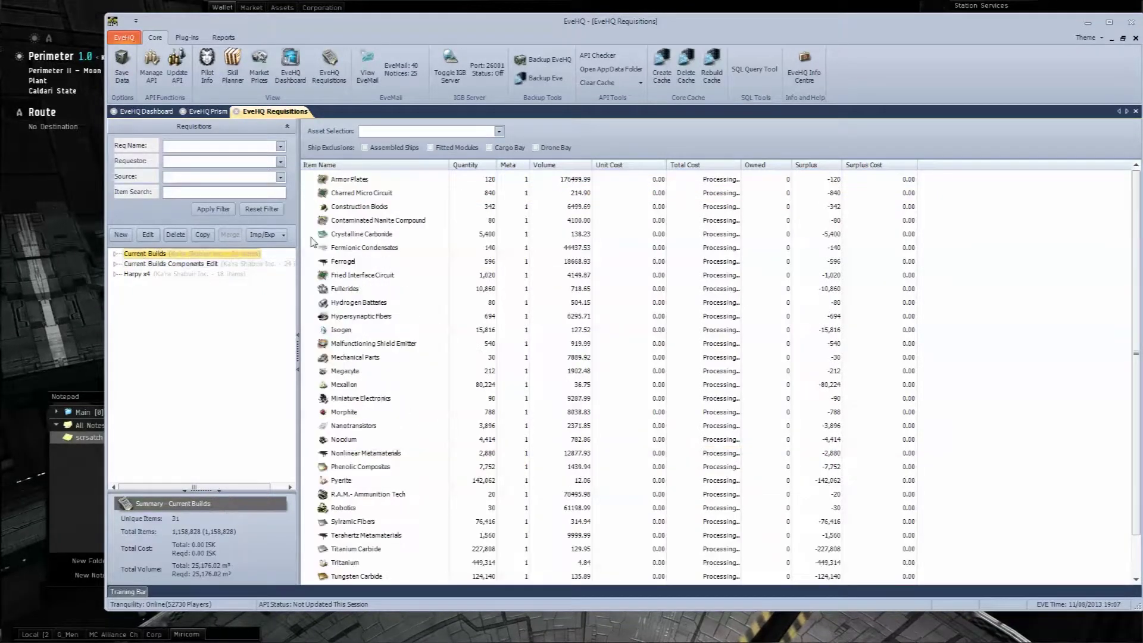
{"action": "left_click", "coordinate": [466, 290]}
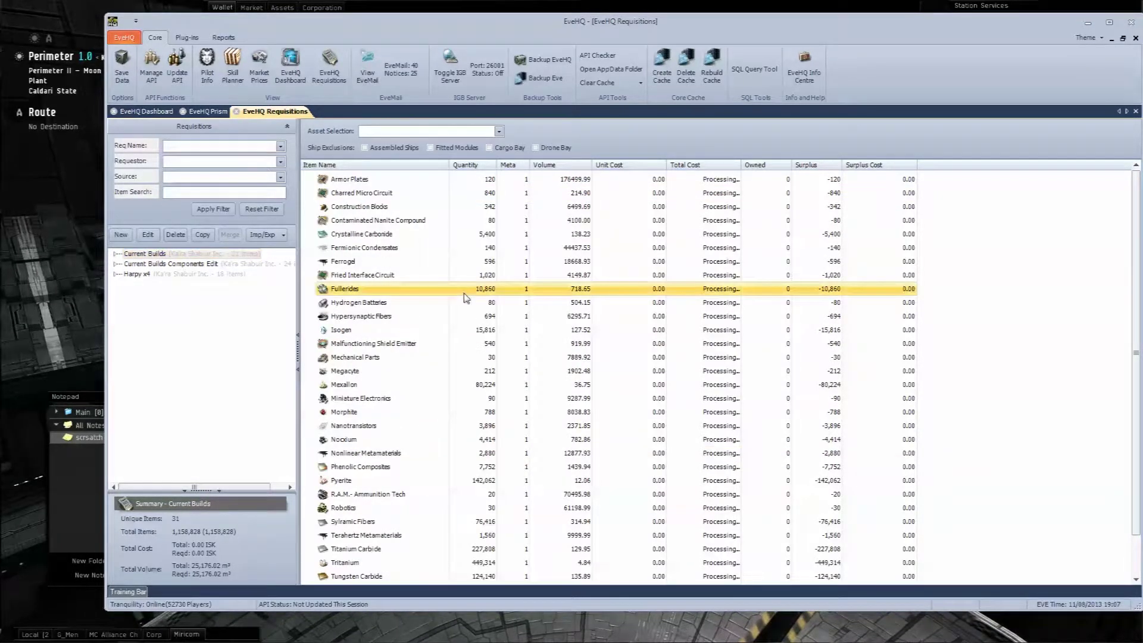
{"action": "scroll", "coordinate": [475, 333], "scroll_direction": "down", "scroll_amount": 1}
{"action": "scroll", "coordinate": [541, 425], "scroll_direction": "up", "scroll_amount": 1}
{"action": "scroll", "coordinate": [602, 375], "scroll_direction": "down", "scroll_amount": 1}
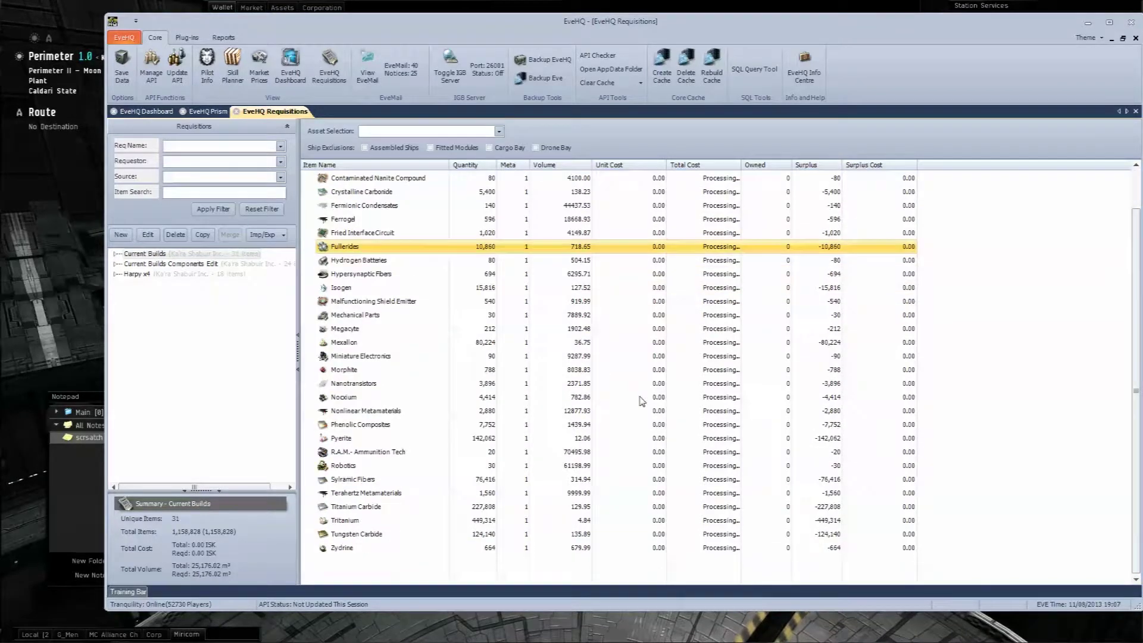
{"action": "scroll", "coordinate": [640, 391], "scroll_direction": "up", "scroll_amount": 1}
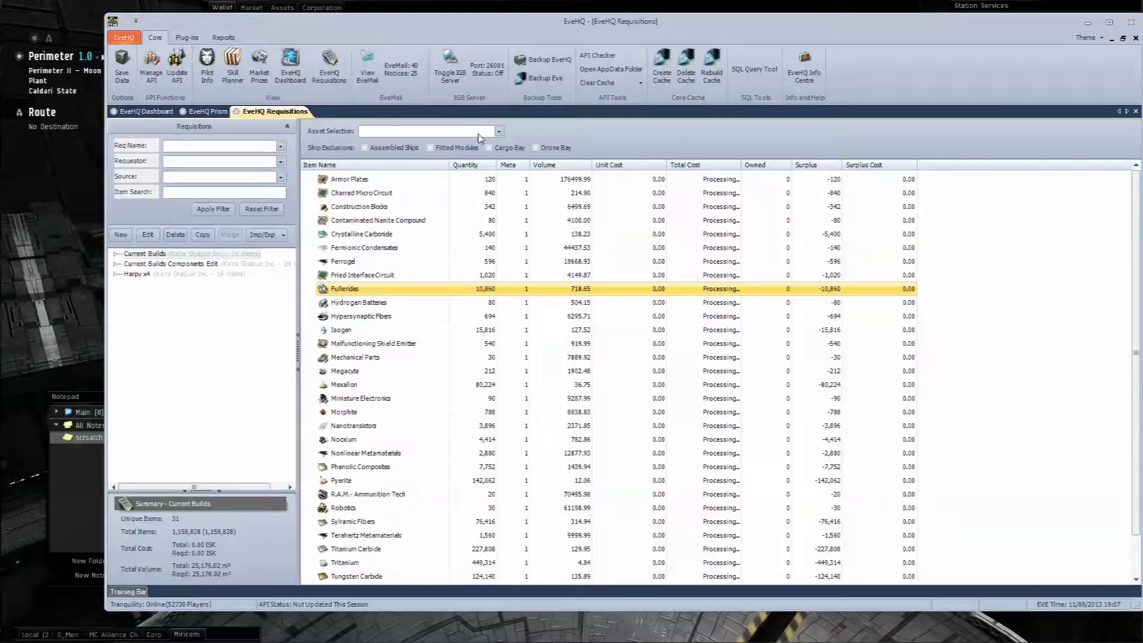
Step: Set Asset Selection to the corporation so the Owned and Surplus columns fill in
{"action": "left_click", "coordinate": [499, 132]}
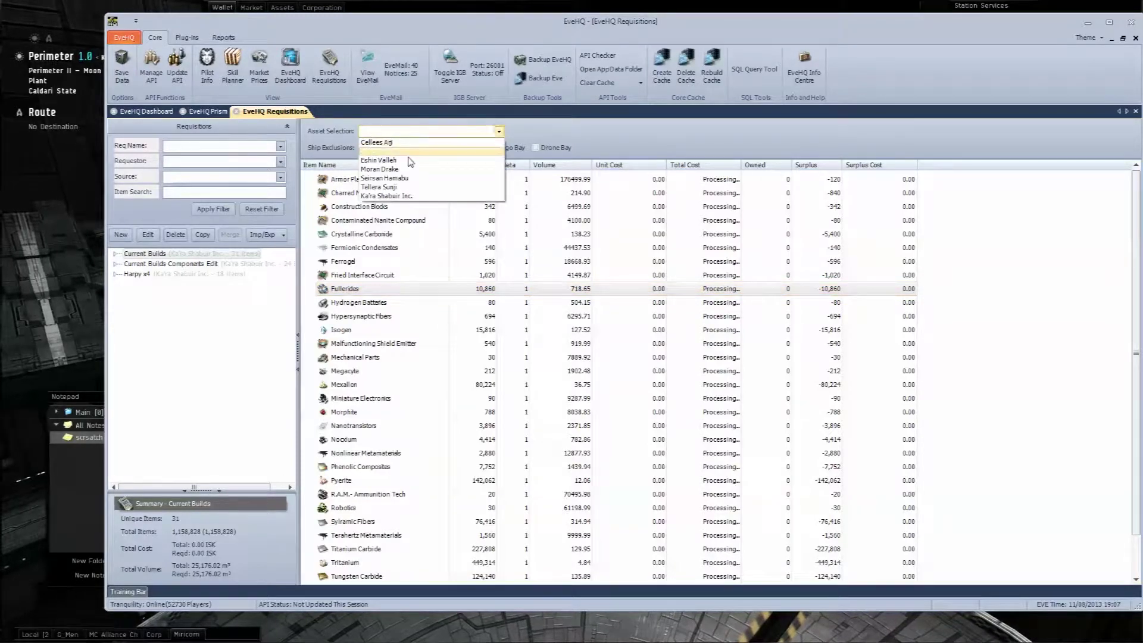
{"action": "left_click", "coordinate": [414, 196]}
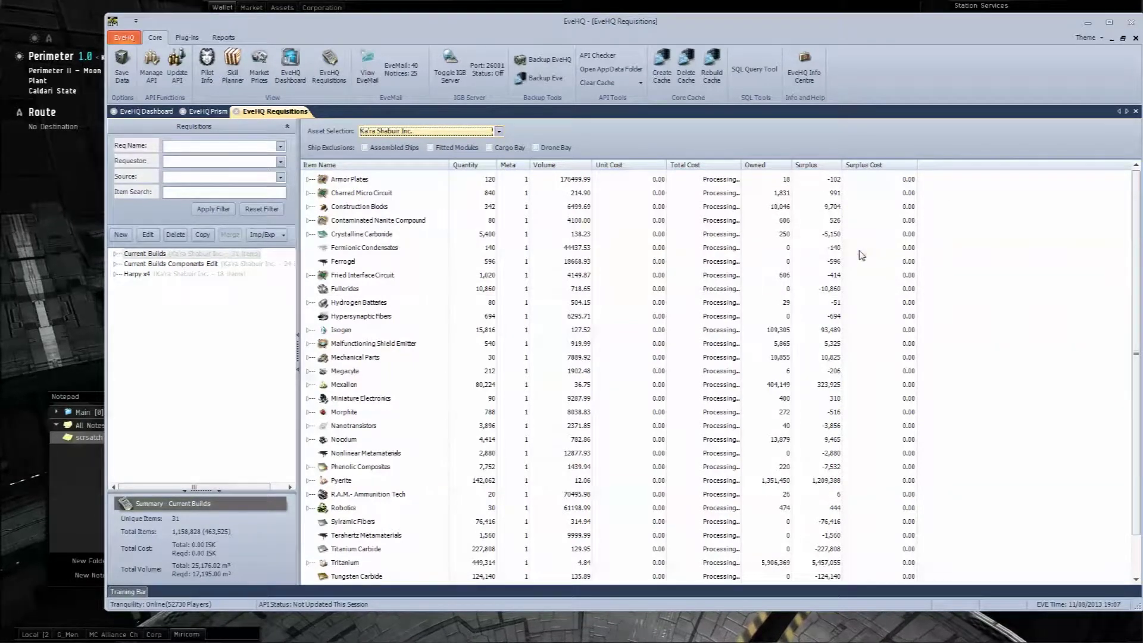
{"action": "scroll", "coordinate": [792, 384], "scroll_direction": "down", "scroll_amount": 1}
{"action": "scroll", "coordinate": [792, 384], "scroll_direction": "up", "scroll_amount": 1}
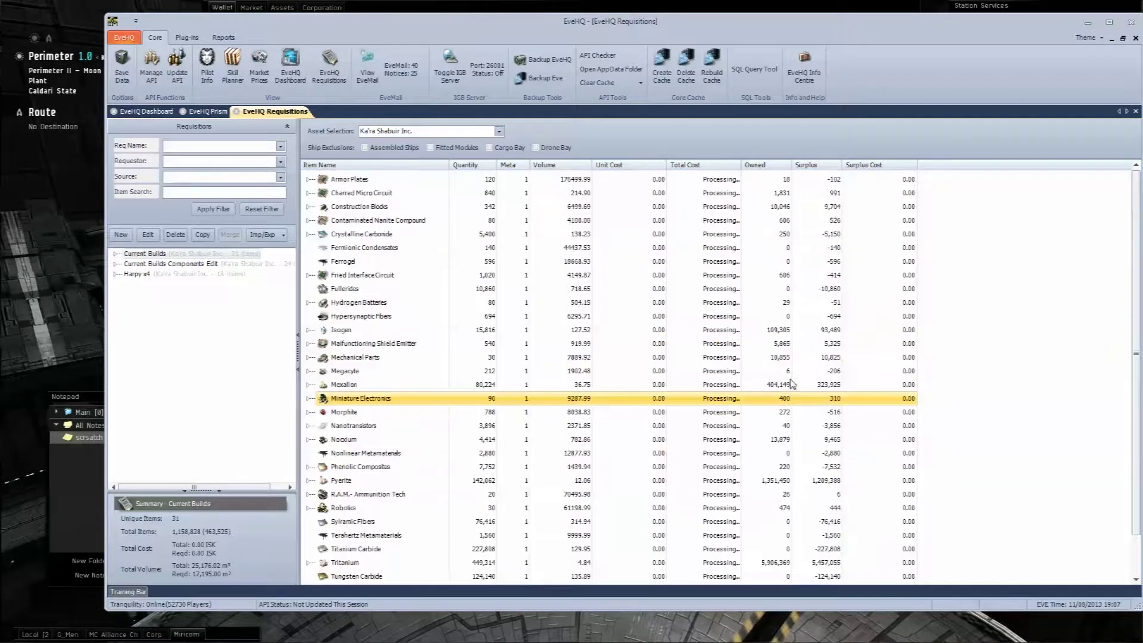
Step: Inspect owned amounts and shortfalls, such as Construction Blocks and the Fulleride shortfall
{"action": "left_click", "coordinate": [705, 197]}
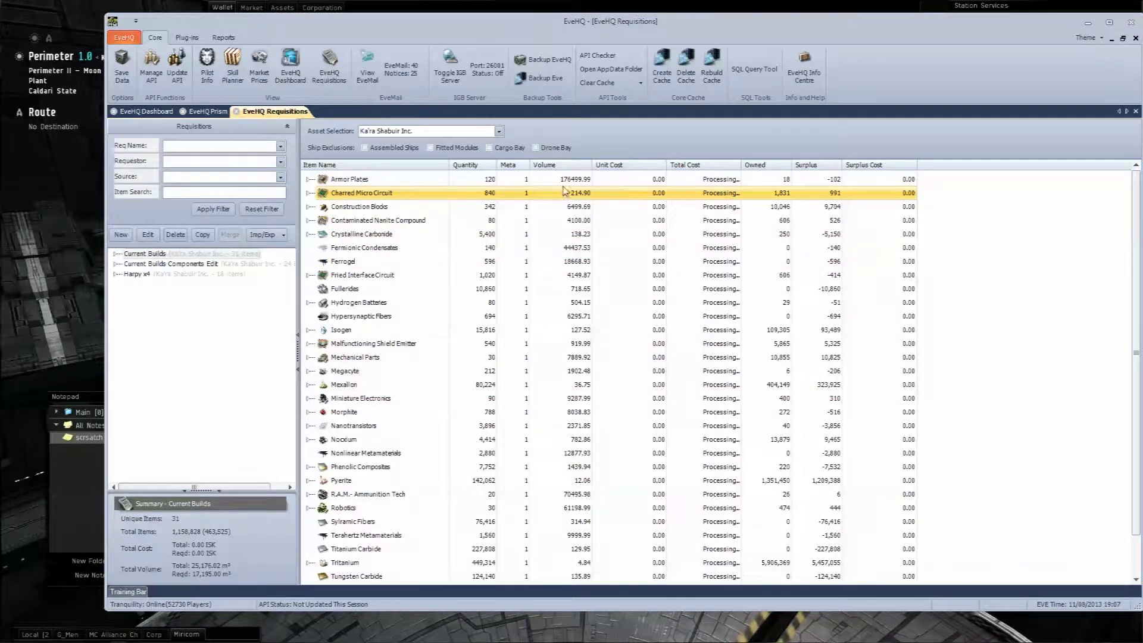
{"action": "left_click", "coordinate": [573, 284]}
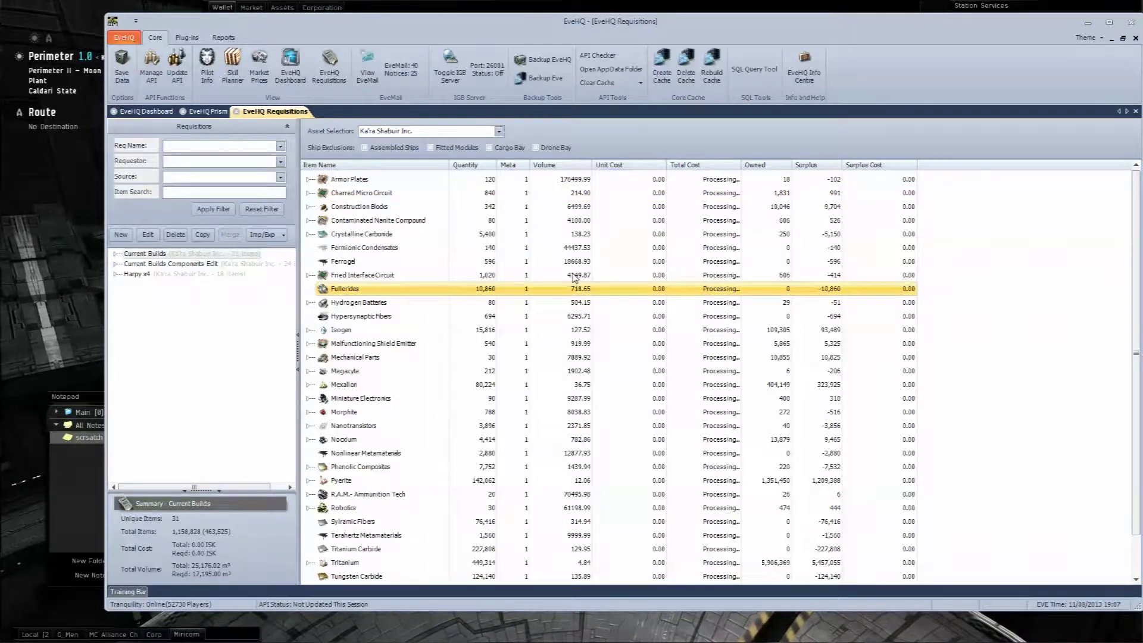
{"action": "left_click", "coordinate": [620, 234]}
{"action": "left_click", "coordinate": [640, 193]}
{"action": "left_click", "coordinate": [724, 261]}
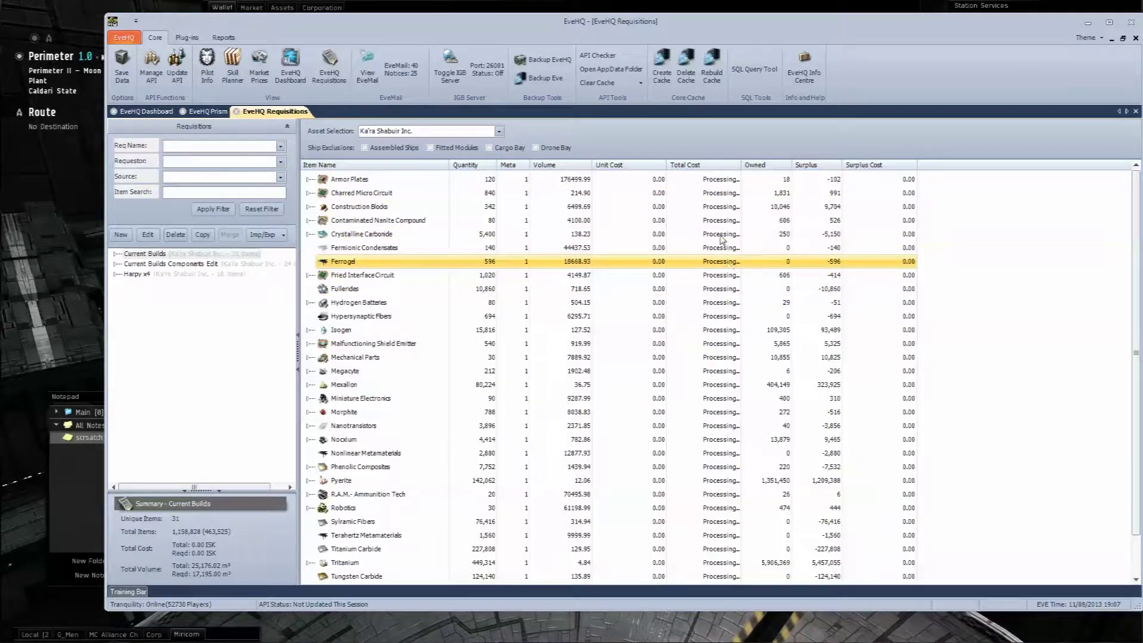
{"action": "left_click", "coordinate": [722, 237]}
{"action": "left_click", "coordinate": [722, 206]}
{"action": "left_click", "coordinate": [722, 195]}
{"action": "left_click", "coordinate": [721, 181]}
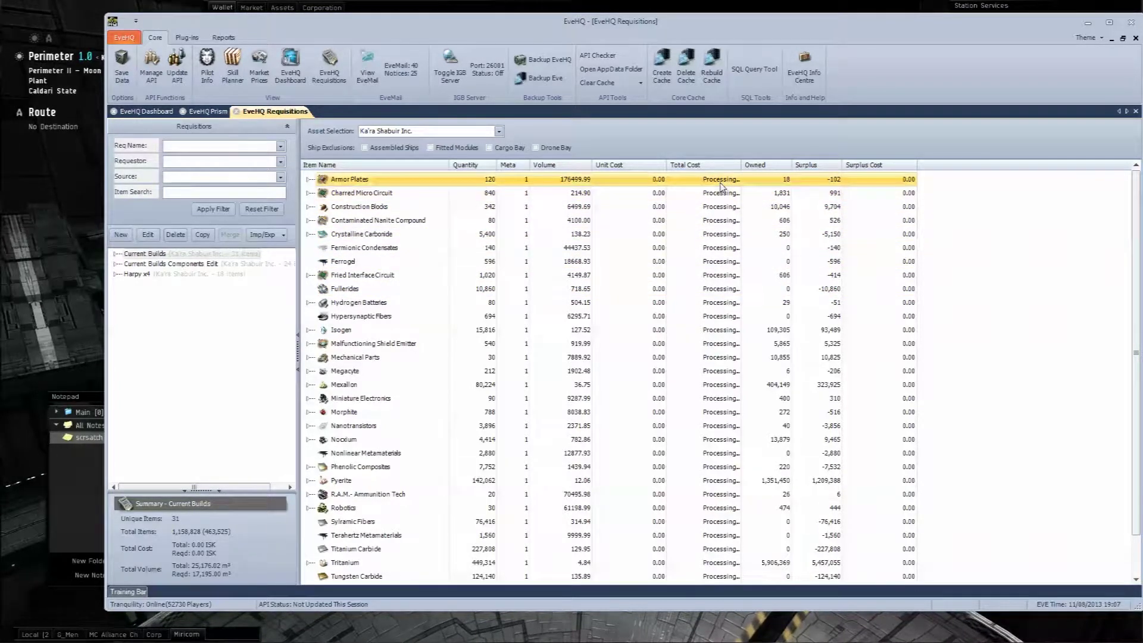
{"action": "left_click", "coordinate": [710, 275]}
{"action": "left_click", "coordinate": [720, 371]}
{"action": "left_click", "coordinate": [650, 220]}
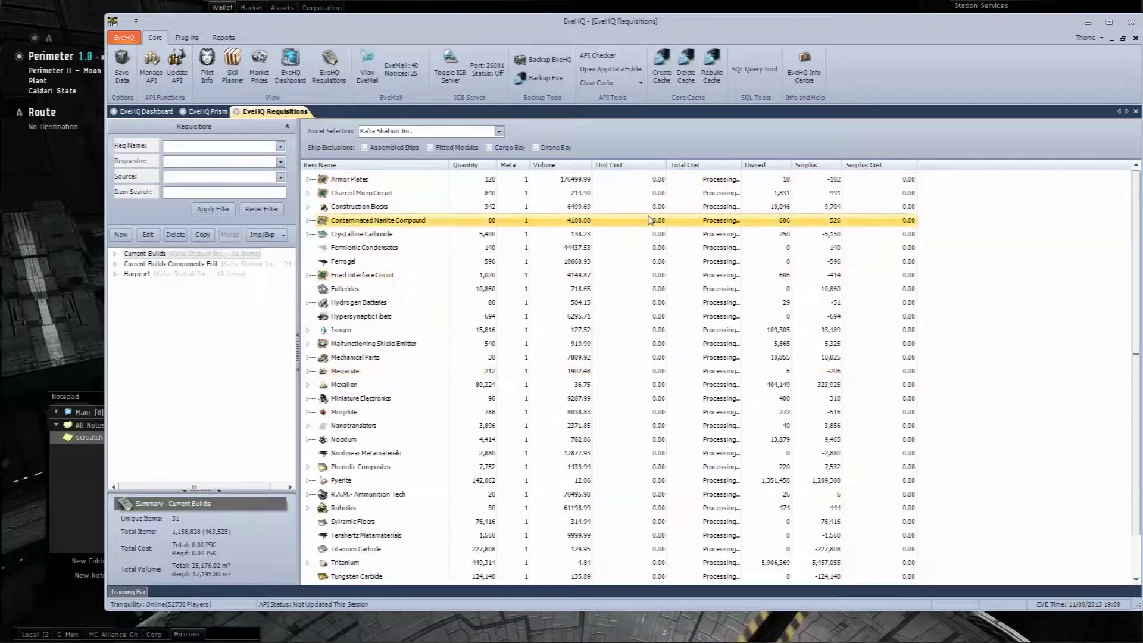
{"action": "left_click", "coordinate": [718, 207]}
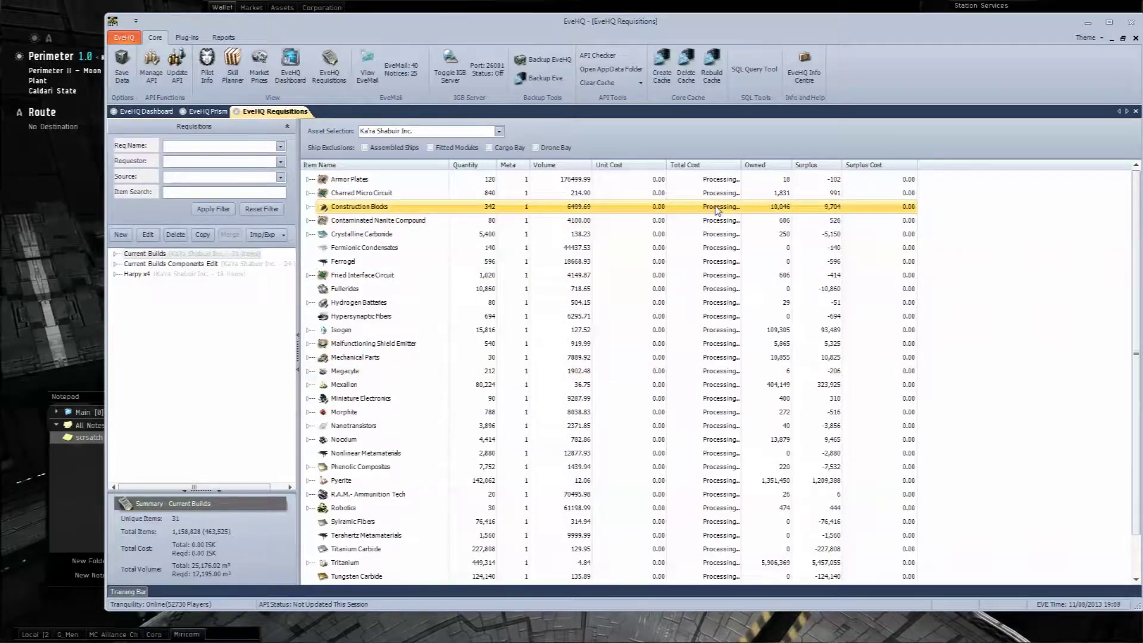
{"action": "double_click", "coordinate": [646, 206]}
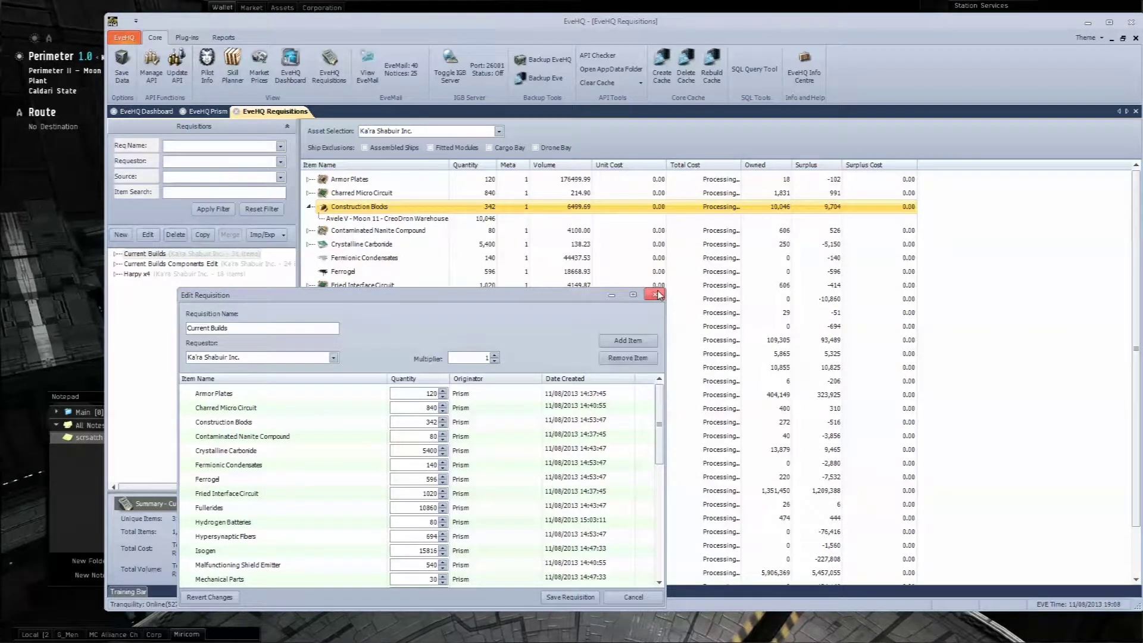
{"action": "left_click", "coordinate": [657, 295]}
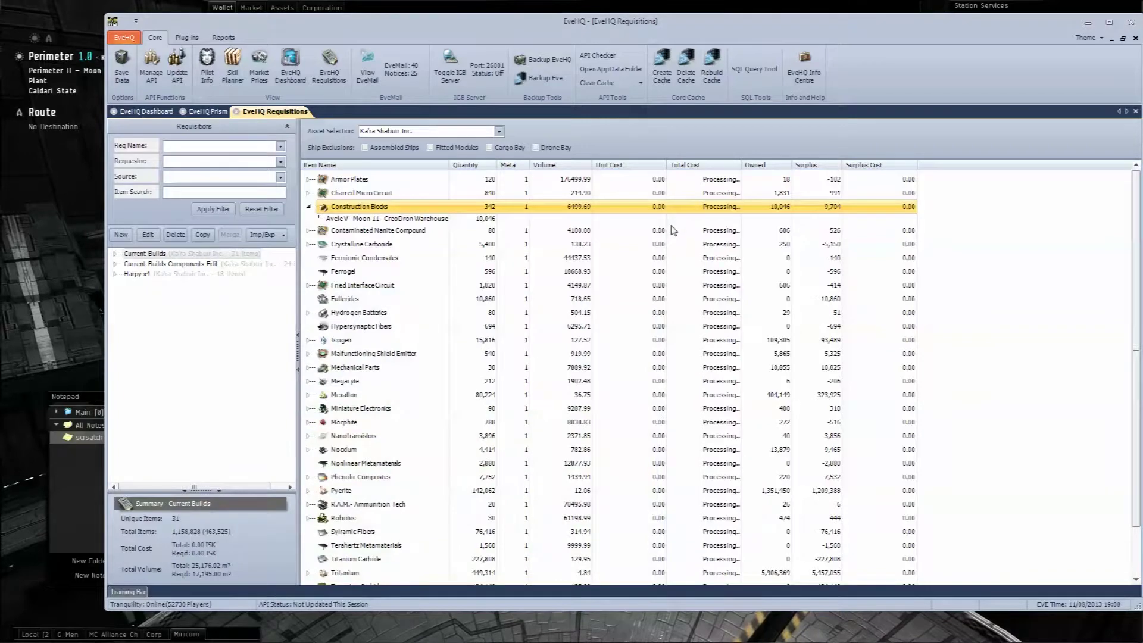
{"action": "left_click", "coordinate": [309, 207]}
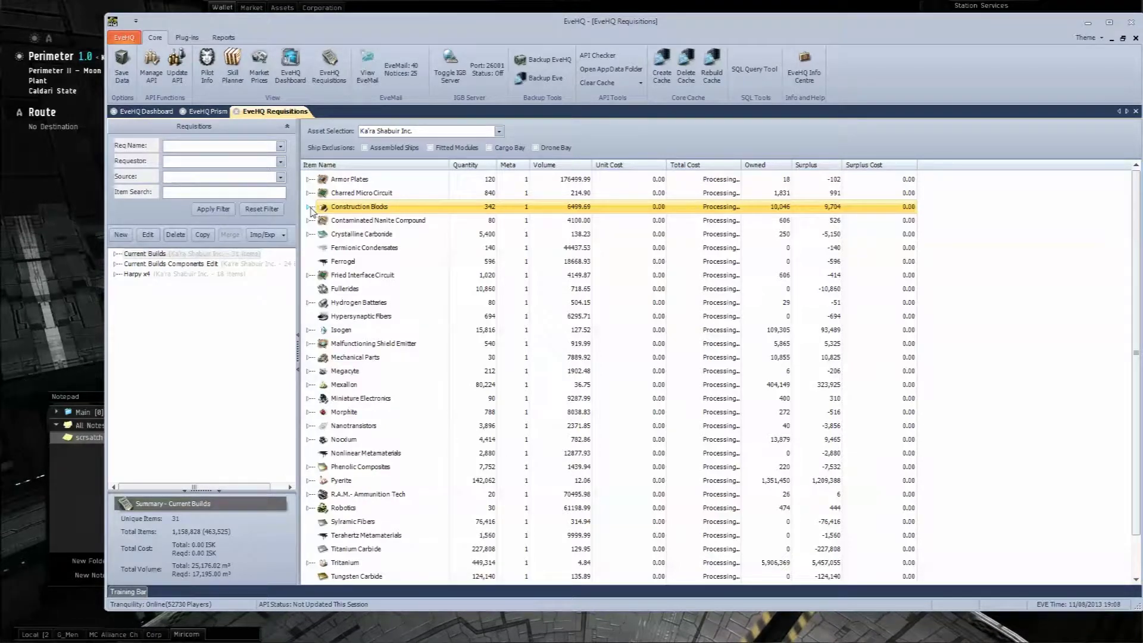
{"action": "left_click", "coordinate": [394, 194]}
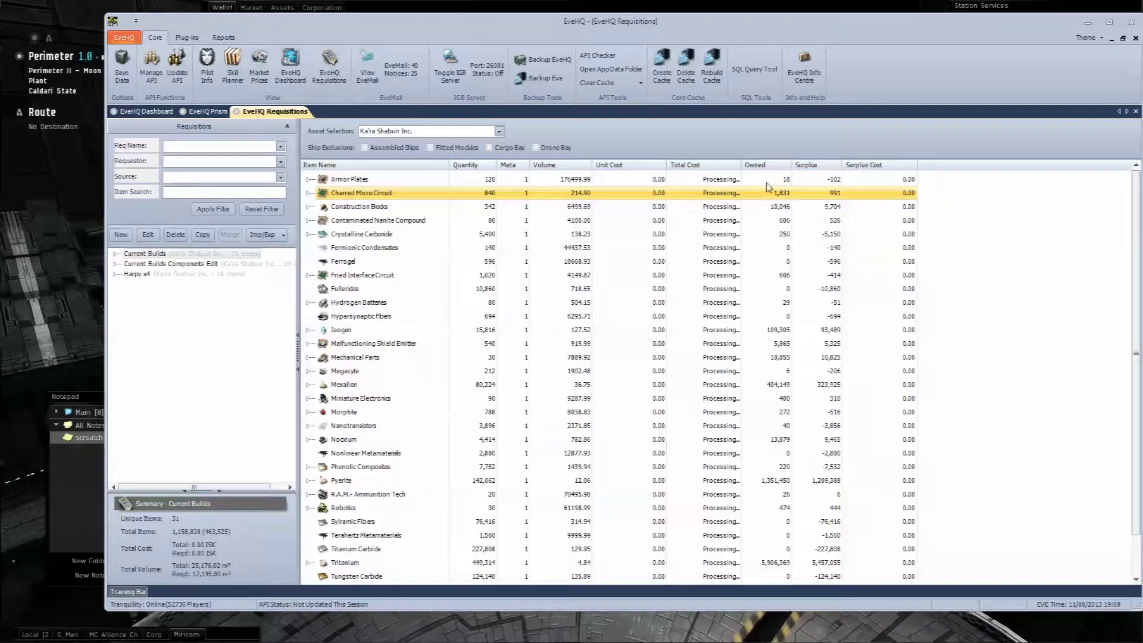
{"action": "key", "text": "Up"}
{"action": "key", "text": "Down"}
{"action": "key", "text": "Down"}
{"action": "key", "text": "Down"}
{"action": "key", "text": "Down"}
{"action": "key", "text": "Down"}
{"action": "key", "text": "Down"}
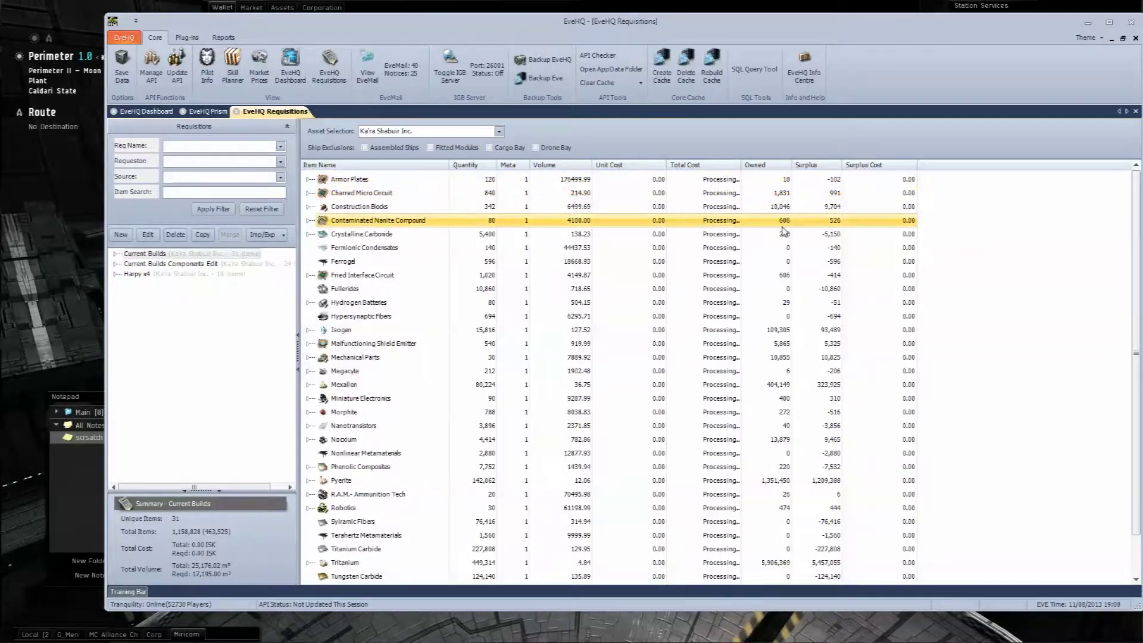
{"action": "key", "text": "Down"}
{"action": "key", "text": "Down"}
{"action": "key", "text": "Down"}
{"action": "key", "text": "Down"}
{"action": "key", "text": "Down"}
{"action": "key", "text": "Down"}
{"action": "key", "text": "Down"}
{"action": "key", "text": "Up"}
{"action": "key", "text": "Up"}
{"action": "key", "text": "Up"}
{"action": "key", "text": "Up"}
{"action": "key", "text": "Up"}
{"action": "key", "text": "Up"}
{"action": "key", "text": "Up"}
{"action": "key", "text": "Up"}
{"action": "key", "text": "Up"}
{"action": "key", "text": "Up"}
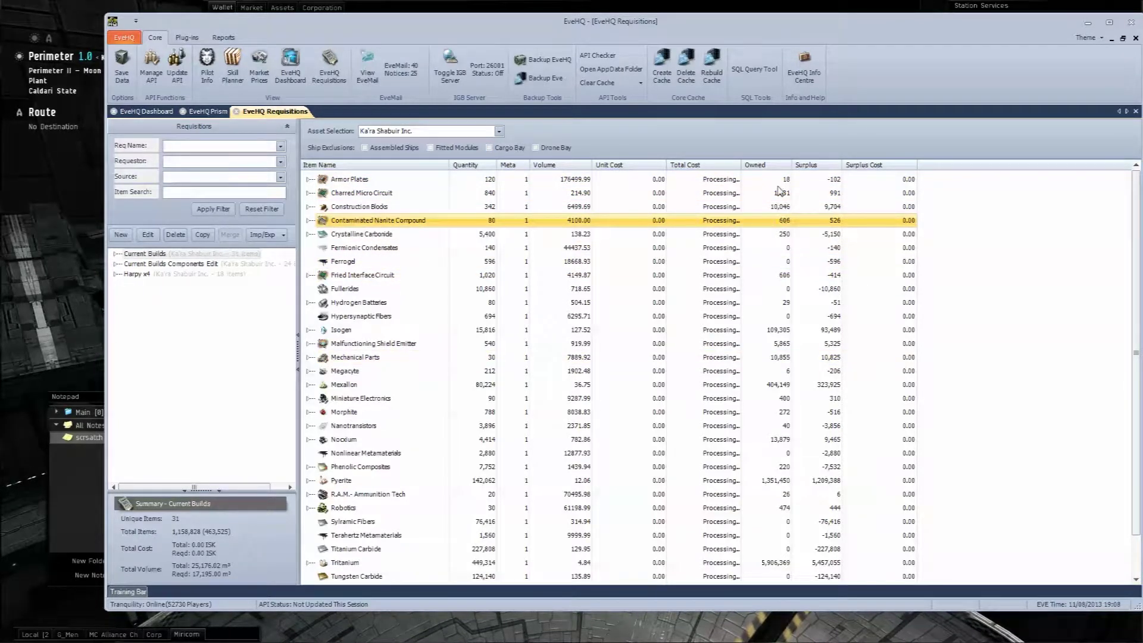
{"action": "key", "text": "Up"}
{"action": "key", "text": "Up"}
{"action": "key", "text": "Up"}
{"action": "key", "text": "Down"}
{"action": "key", "text": "Down"}
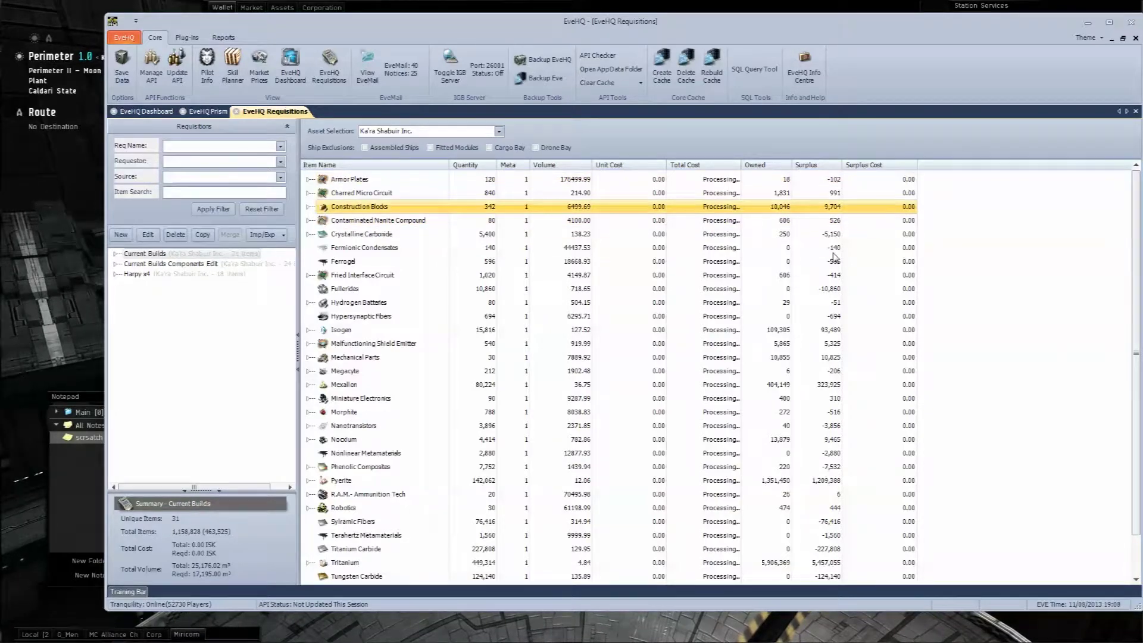
{"action": "key", "text": "Down"}
{"action": "key", "text": "Down"}
{"action": "key", "text": "Down"}
{"action": "key", "text": "Down"}
{"action": "key", "text": "Down"}
{"action": "key", "text": "Down"}
{"action": "key", "text": "Down"}
{"action": "key", "text": "Down"}
{"action": "key", "text": "Down"}
{"action": "key", "text": "Down"}
{"action": "key", "text": "Down"}
{"action": "key", "text": "Down"}
{"action": "key", "text": "Down"}
{"action": "key", "text": "Down"}
{"action": "scroll", "coordinate": [835, 377], "scroll_direction": "down", "scroll_amount": 1}
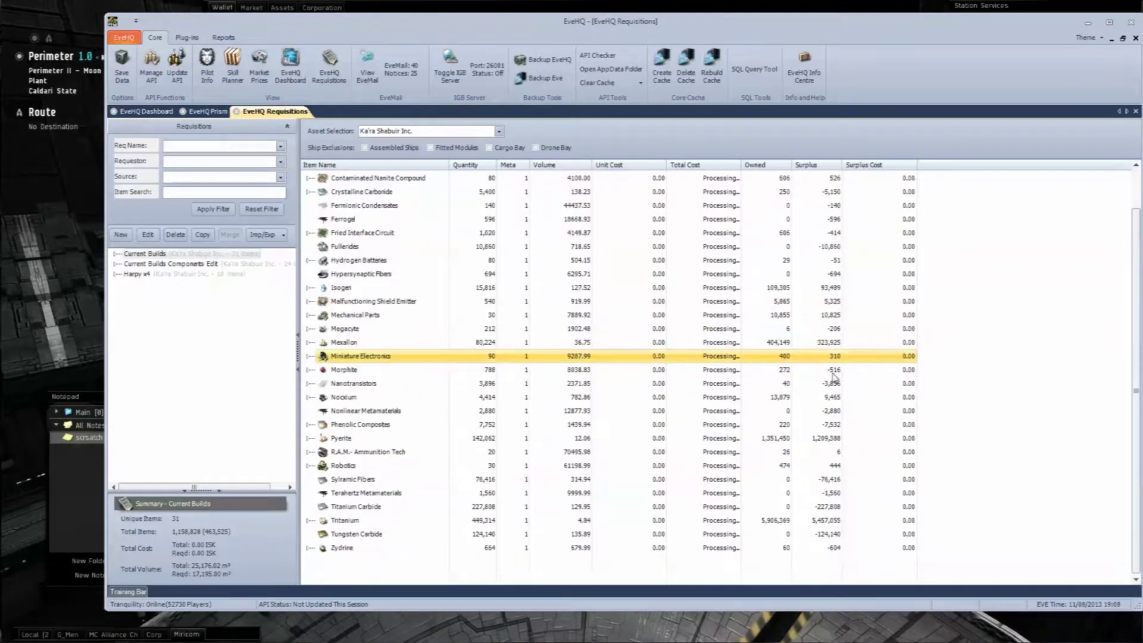
{"action": "scroll", "coordinate": [833, 374], "scroll_direction": "up", "scroll_amount": 1}
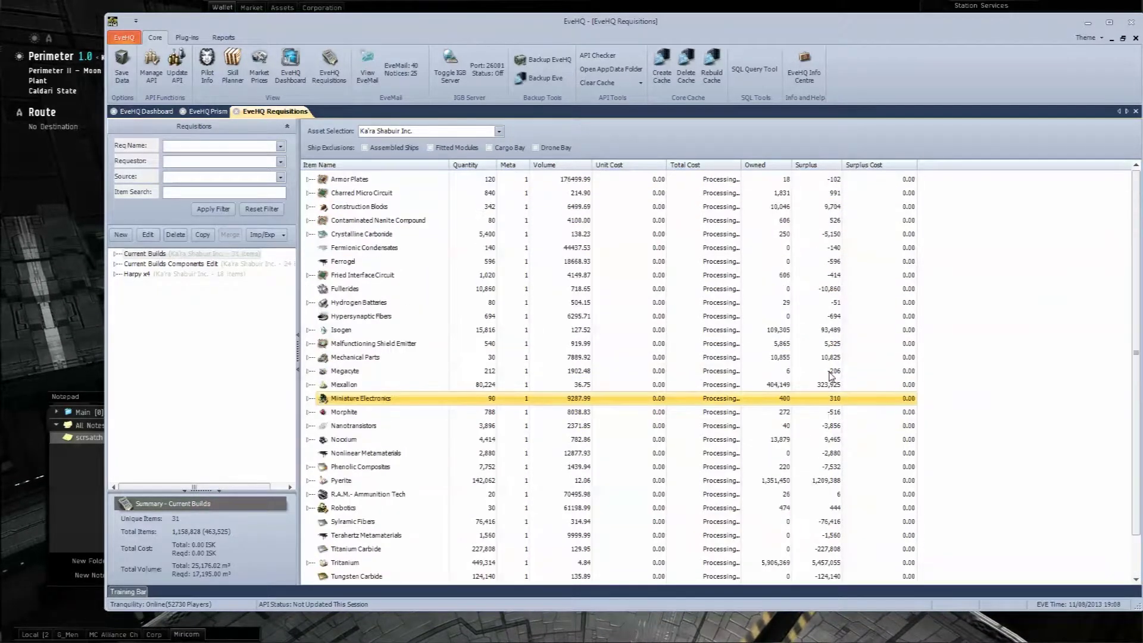
{"action": "left_click", "coordinate": [839, 208]}
{"action": "left_click", "coordinate": [837, 194]}
{"action": "left_click", "coordinate": [833, 359]}
{"action": "left_click", "coordinate": [829, 305]}
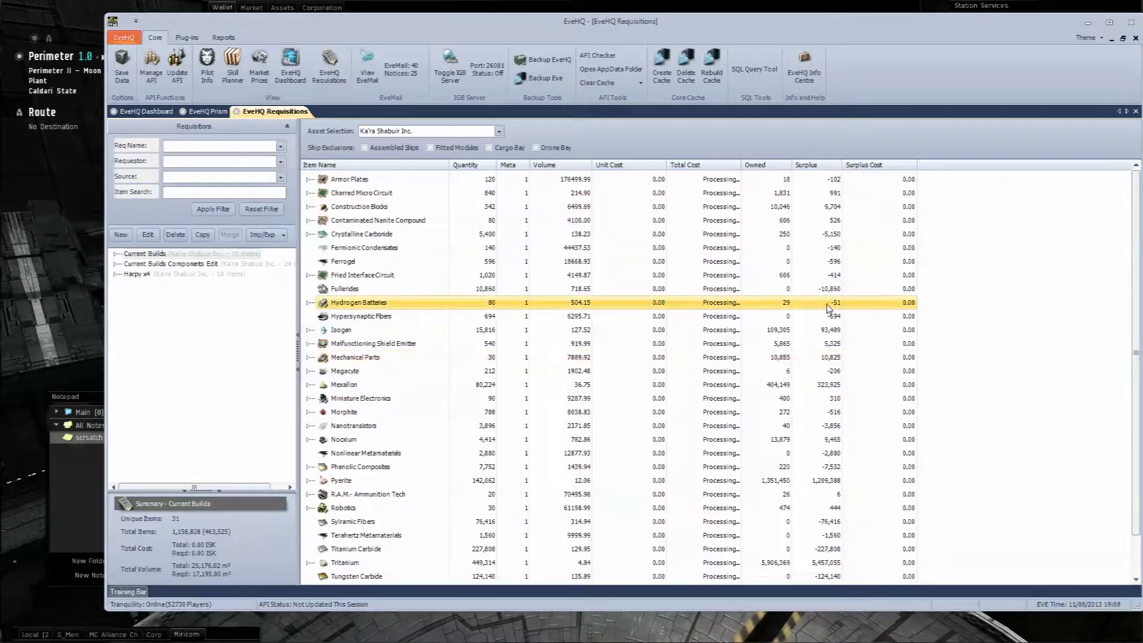
{"action": "left_click", "coordinate": [834, 180]}
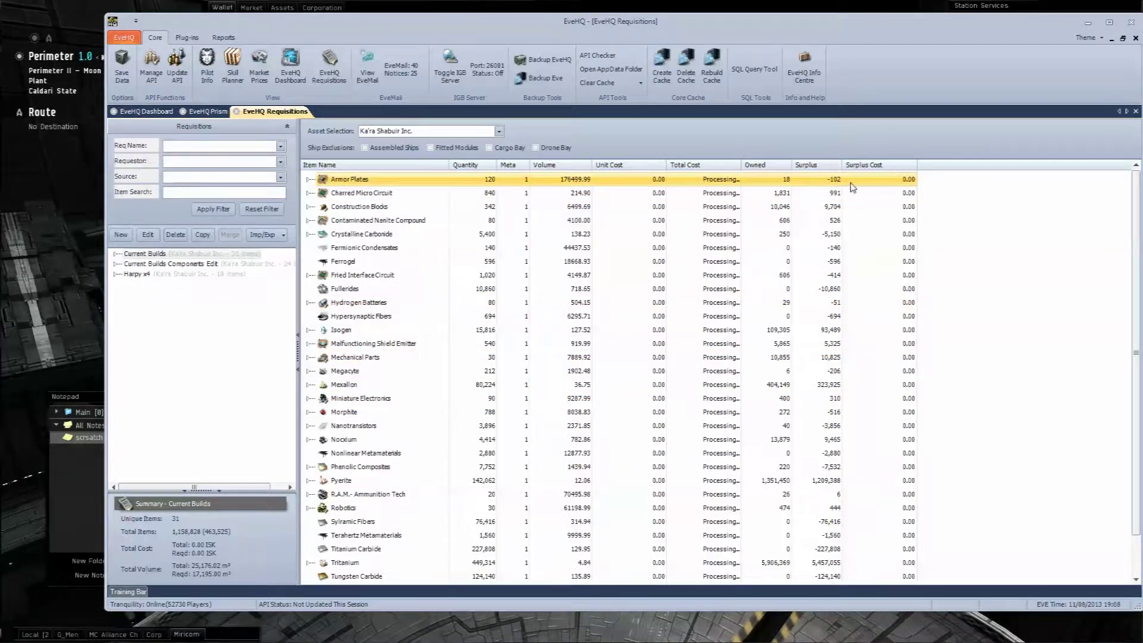
{"action": "left_click", "coordinate": [831, 262]}
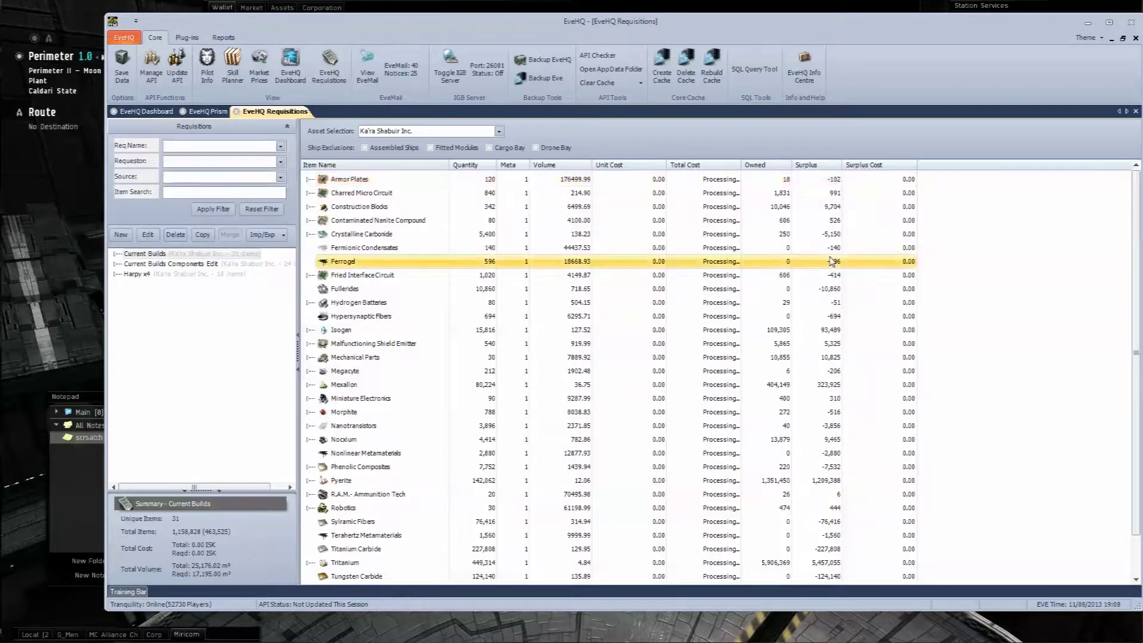
{"action": "left_click", "coordinate": [829, 236]}
{"action": "left_click", "coordinate": [837, 261]}
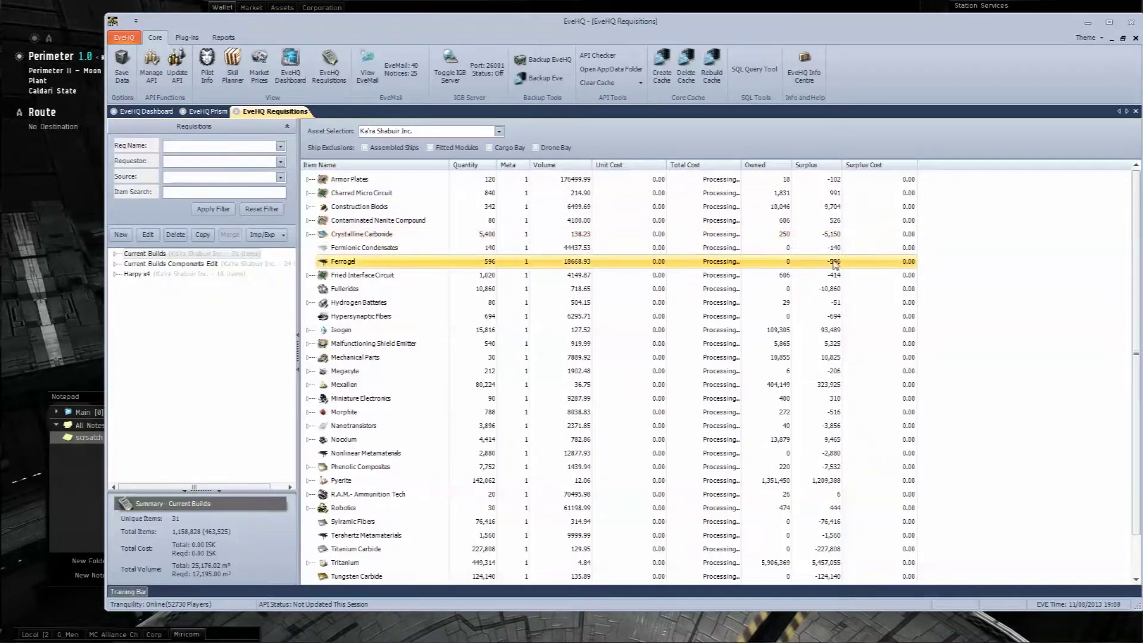
{"action": "left_click", "coordinate": [836, 249]}
{"action": "left_click", "coordinate": [836, 237]}
{"action": "left_click", "coordinate": [837, 275]}
{"action": "left_click", "coordinate": [836, 289]}
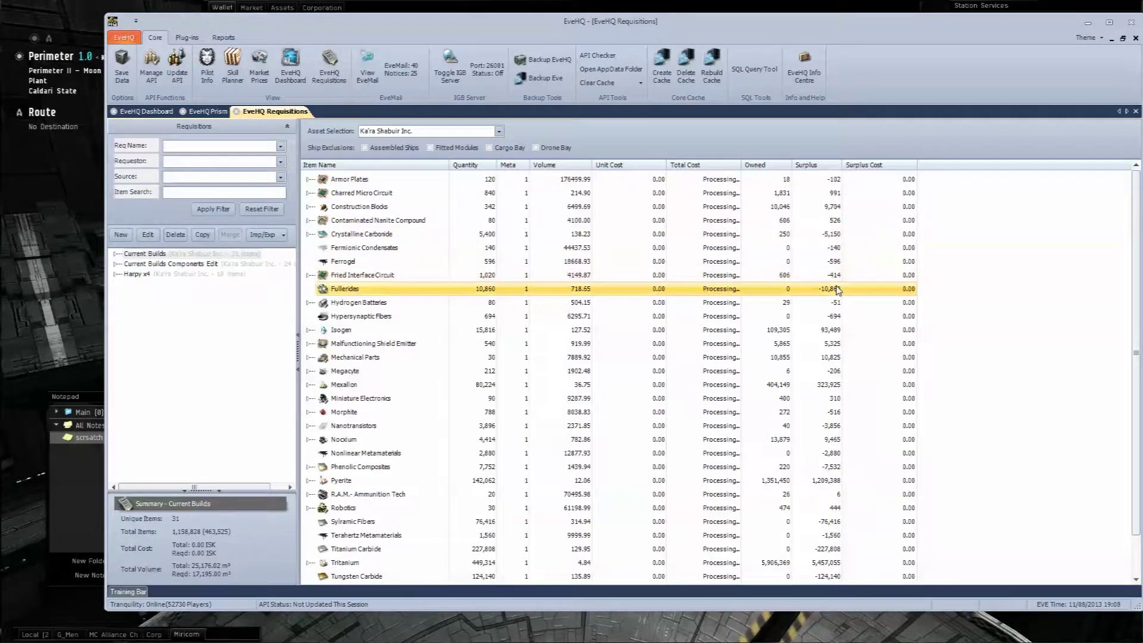
{"action": "left_click", "coordinate": [835, 302]}
{"action": "left_click", "coordinate": [836, 316]}
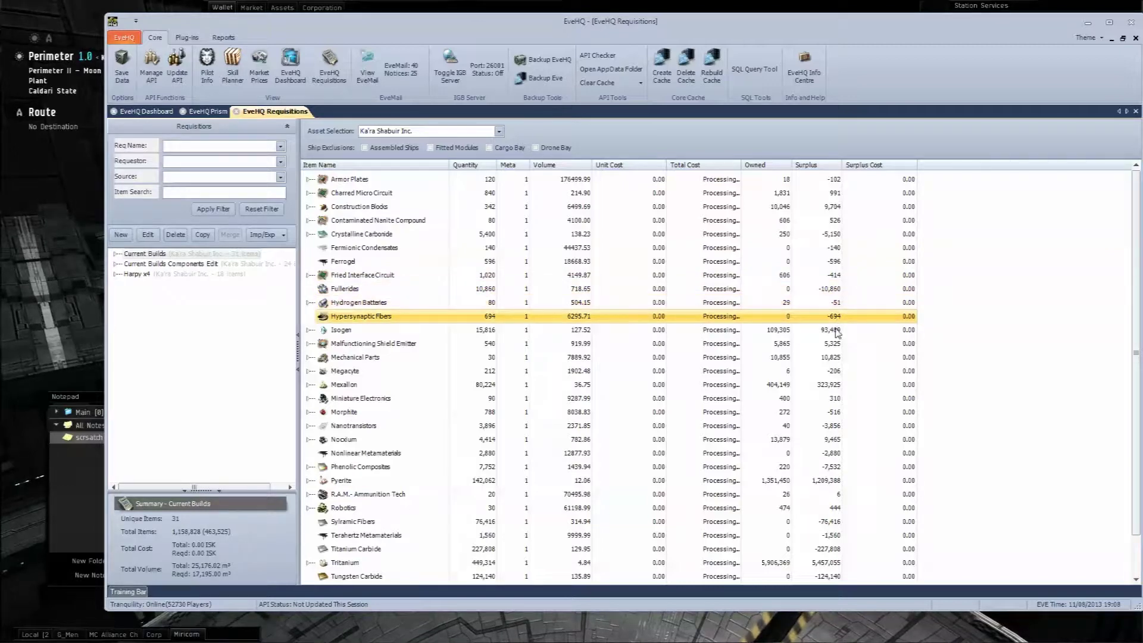
{"action": "left_click", "coordinate": [832, 370]}
{"action": "left_click", "coordinate": [826, 455]}
{"action": "left_click", "coordinate": [821, 425]}
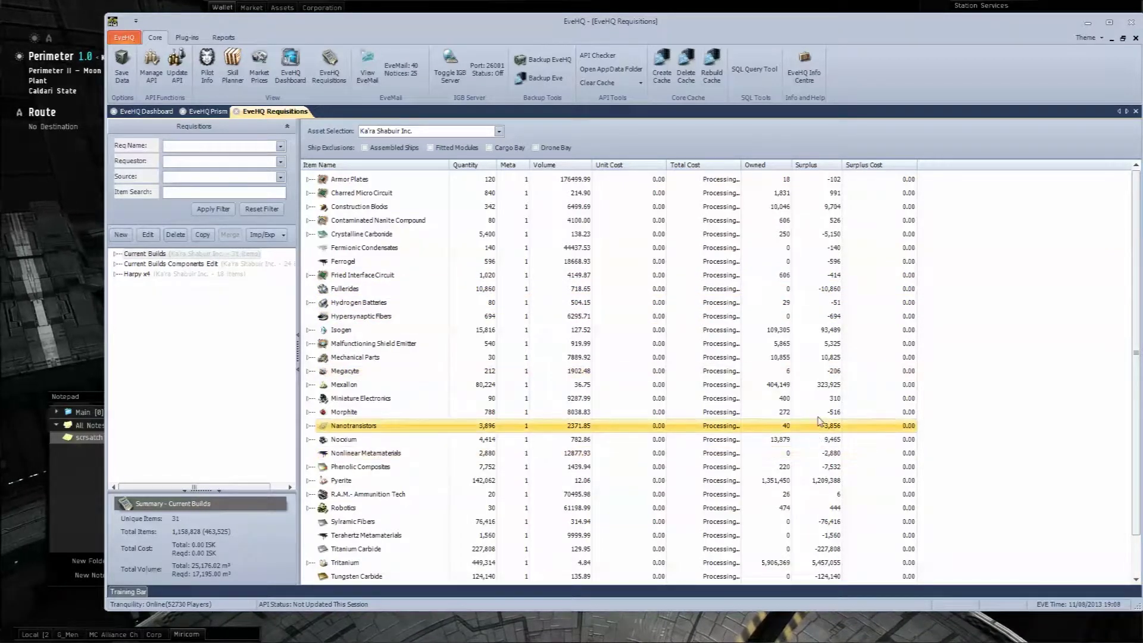
{"action": "left_click", "coordinate": [818, 413]}
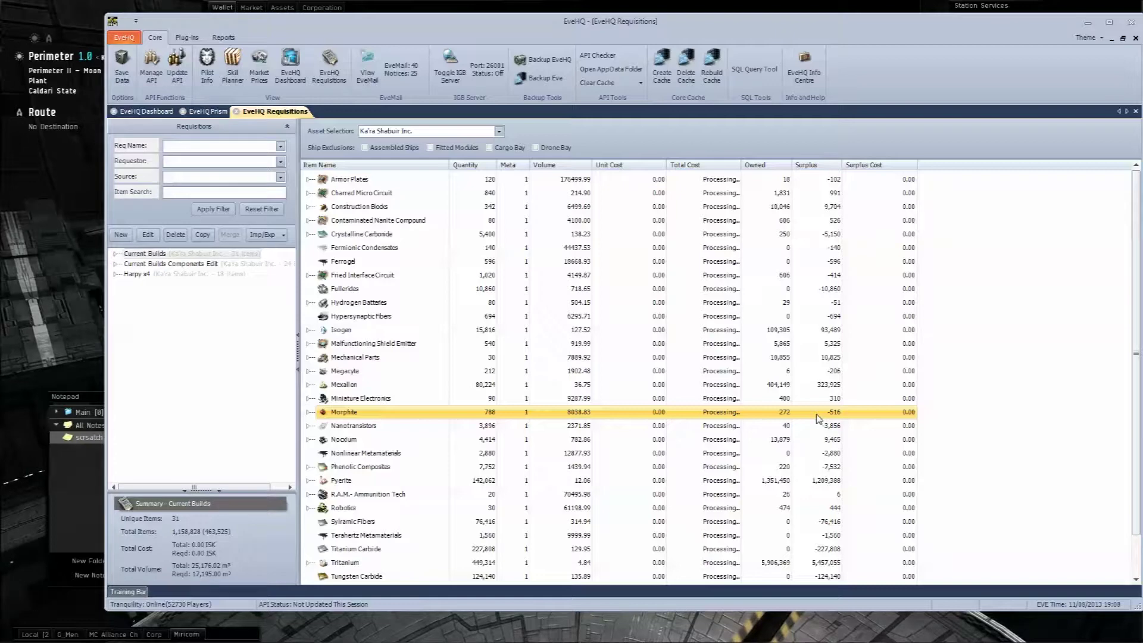
{"action": "left_click", "coordinate": [397, 194]}
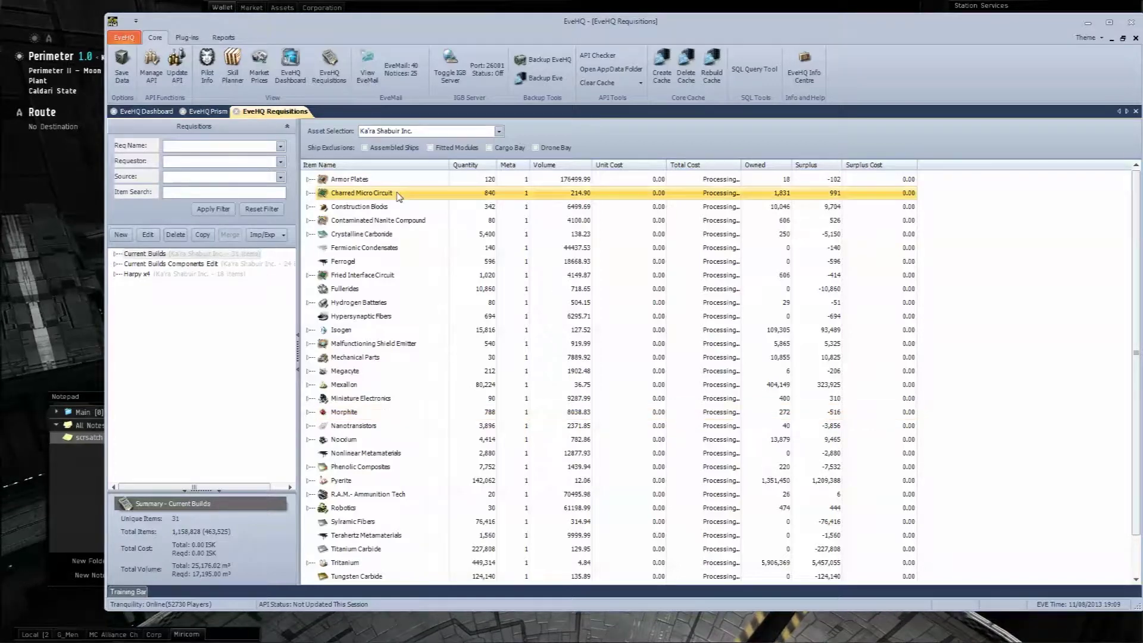
{"action": "left_click", "coordinate": [389, 222]}
{"action": "left_click", "coordinate": [388, 235]}
{"action": "left_click", "coordinate": [386, 329]}
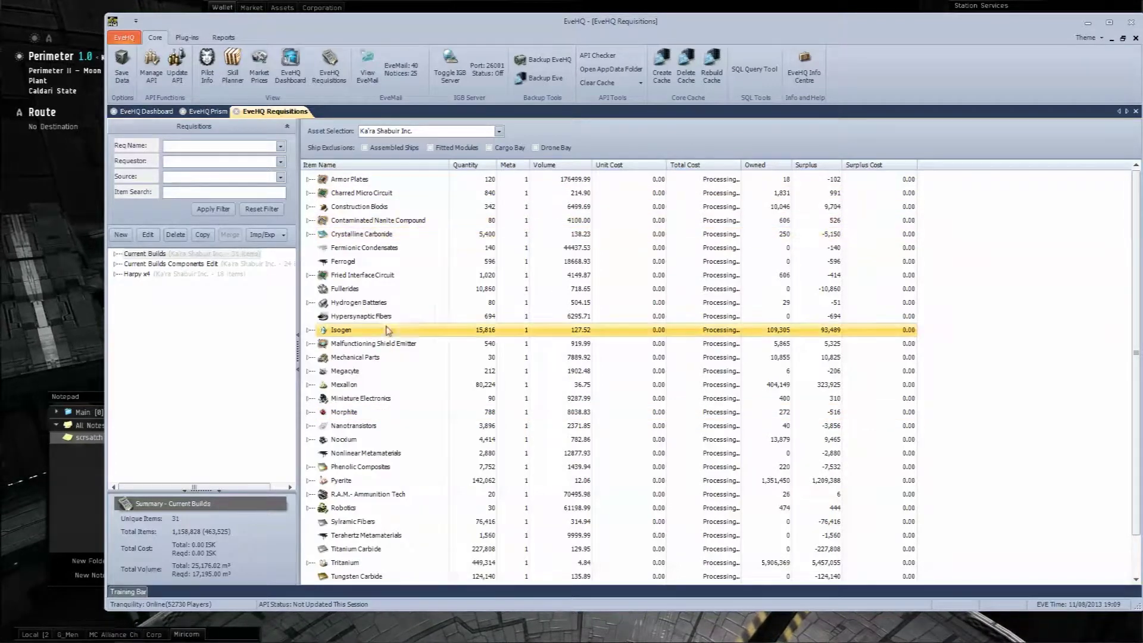
{"action": "left_click", "coordinate": [378, 386]}
{"action": "left_click", "coordinate": [373, 360]}
{"action": "left_click", "coordinate": [369, 345]}
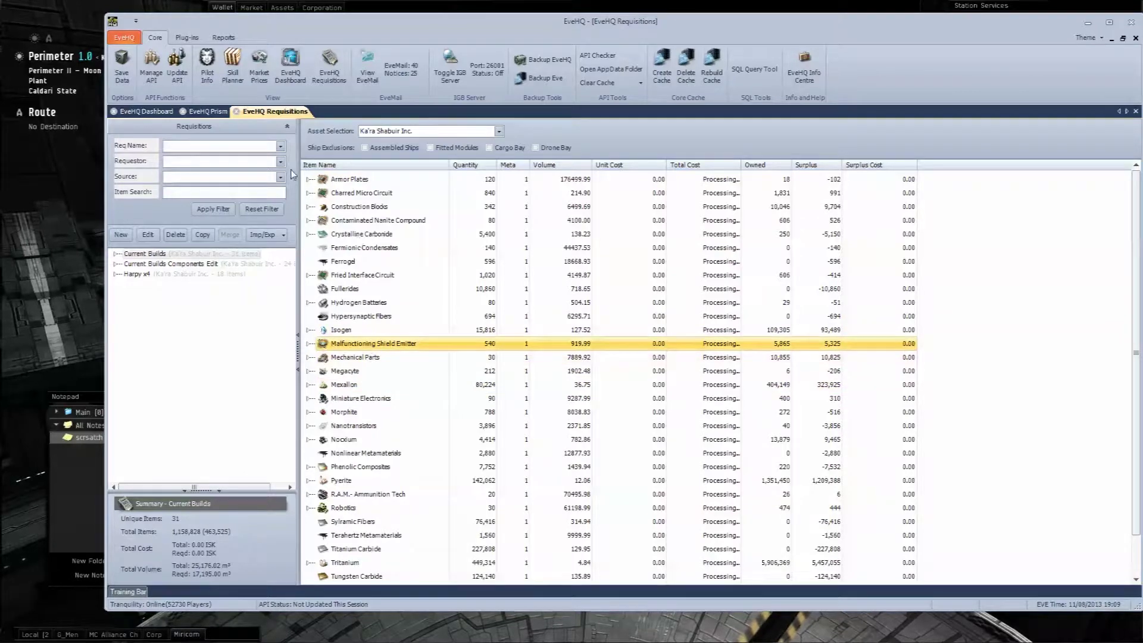
{"action": "left_click", "coordinate": [340, 182]}
{"action": "left_click", "coordinate": [309, 180]}
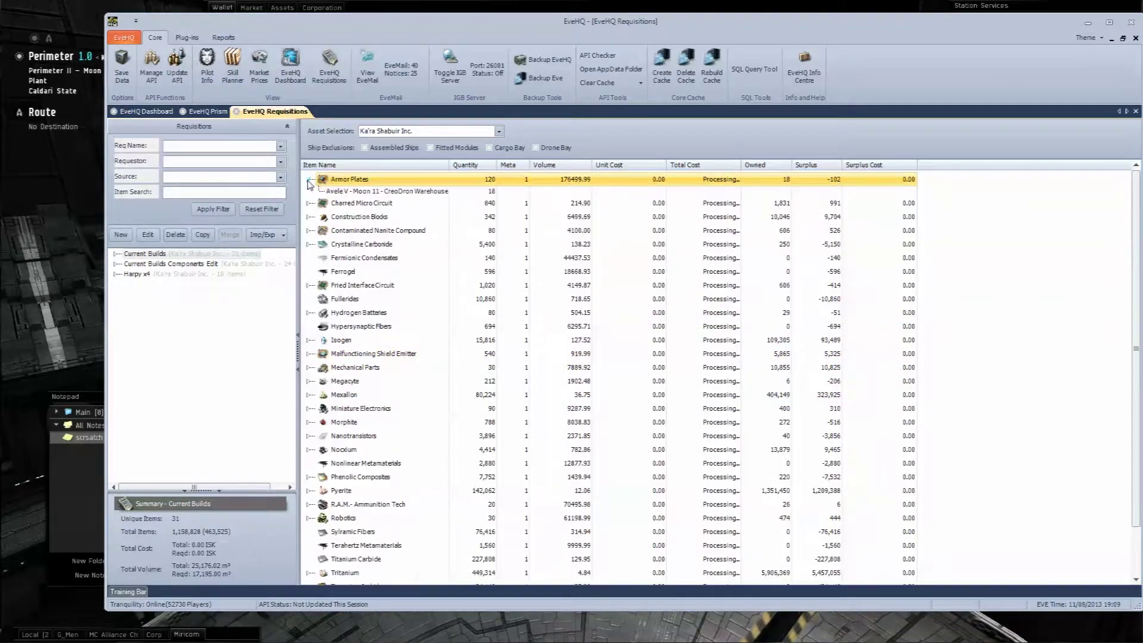
{"action": "left_click", "coordinate": [359, 191]}
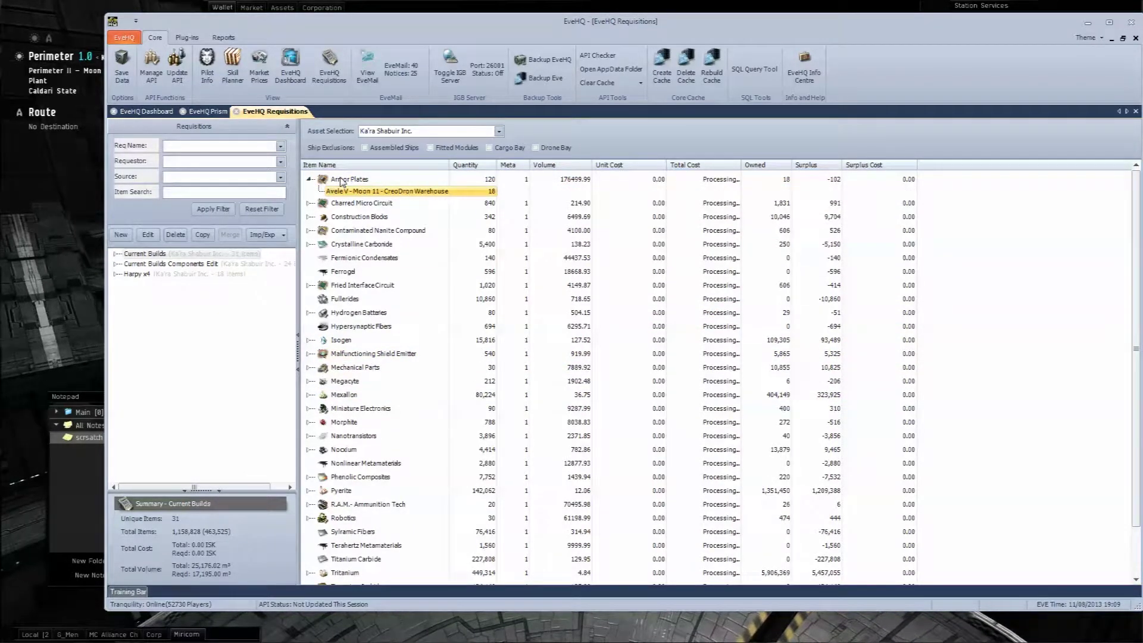
{"action": "left_click", "coordinate": [344, 181]}
{"action": "left_click", "coordinate": [347, 195]}
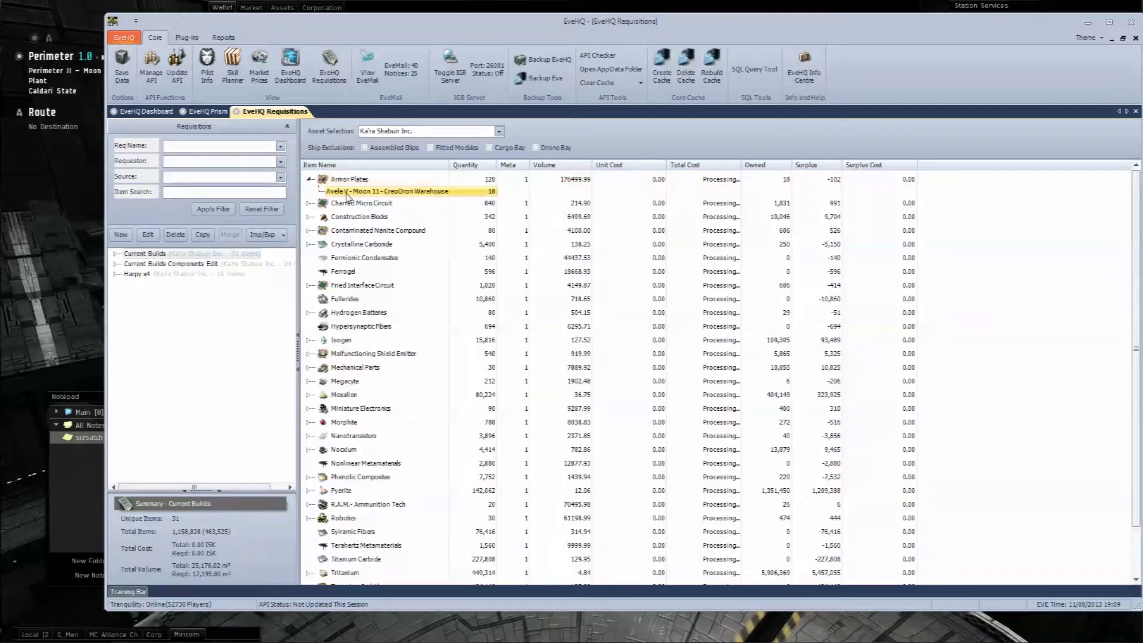
{"action": "left_click", "coordinate": [345, 192]}
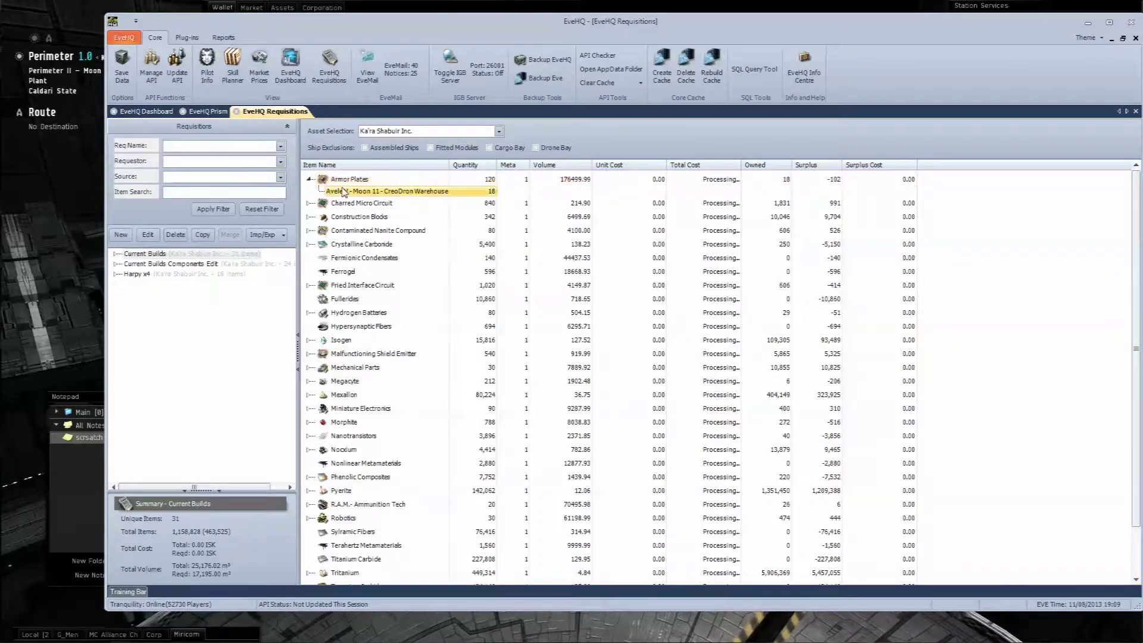
{"action": "left_click", "coordinate": [310, 179]}
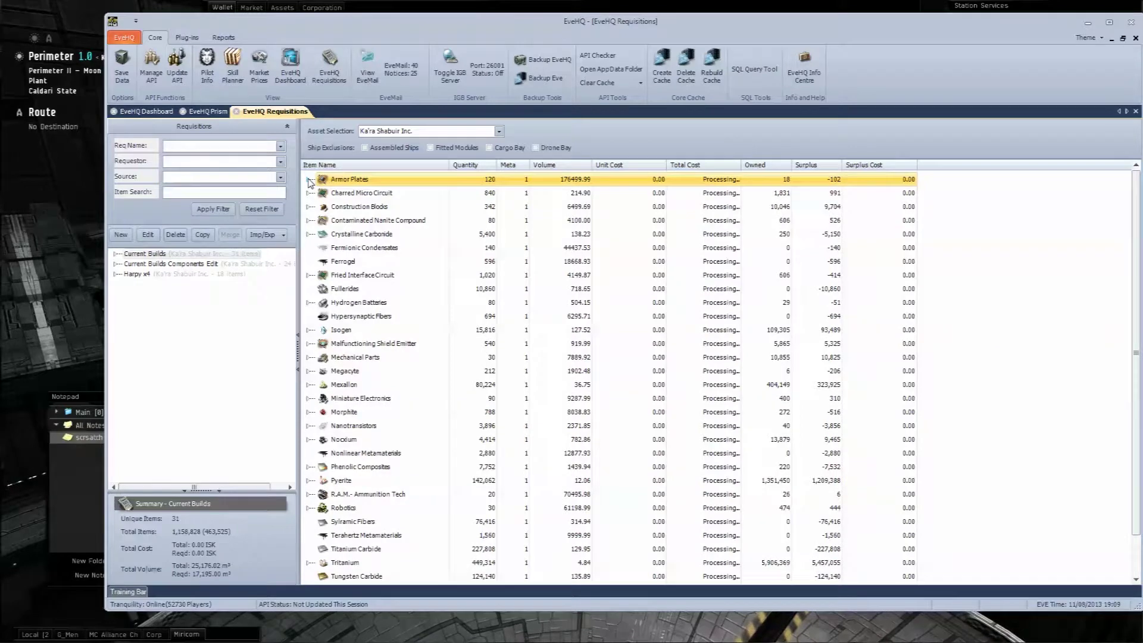
{"action": "left_click", "coordinate": [742, 329]}
{"action": "scroll", "coordinate": [737, 309], "scroll_direction": "down", "scroll_amount": 1}
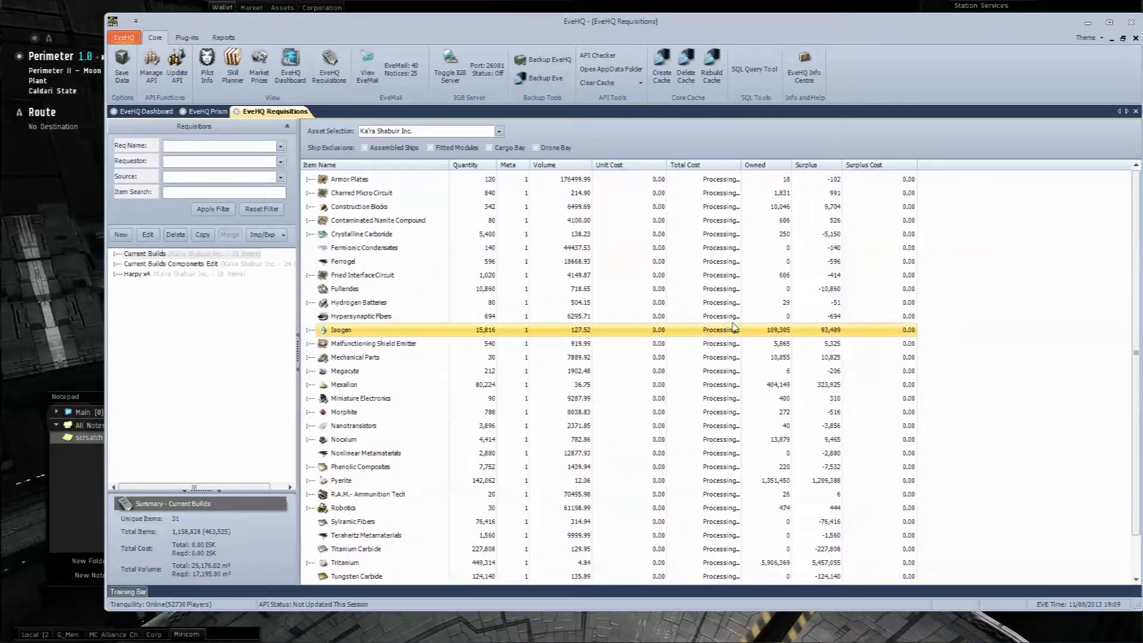
{"action": "scroll", "coordinate": [734, 327], "scroll_direction": "up", "scroll_amount": 1}
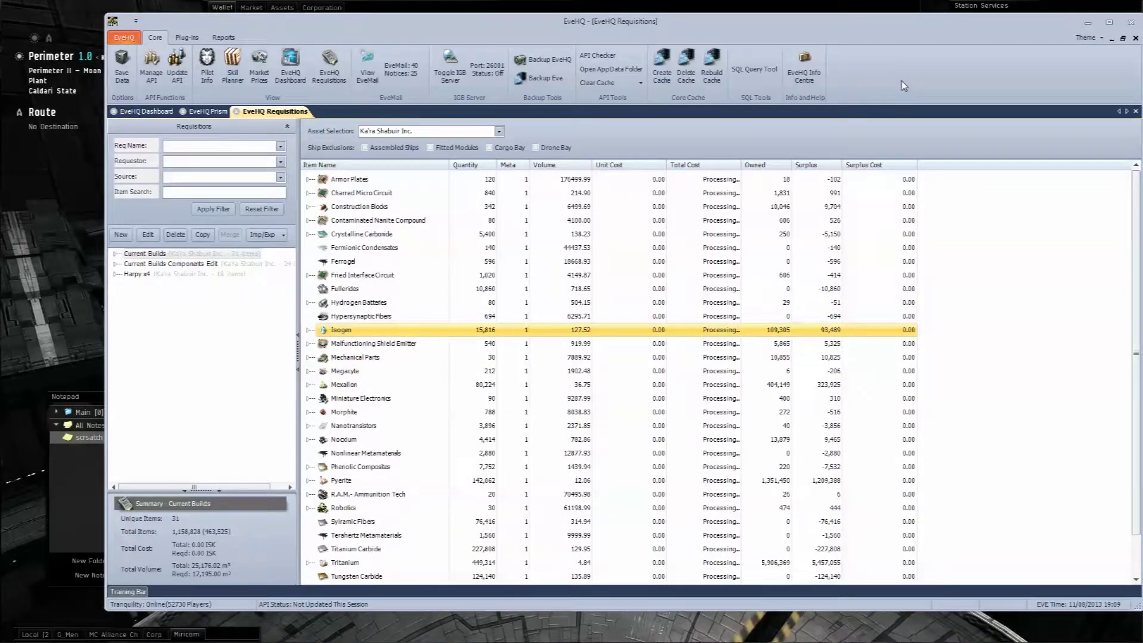
{"action": "left_click_drag", "start_coordinate": [592, 25], "coordinate": [556, 37]}
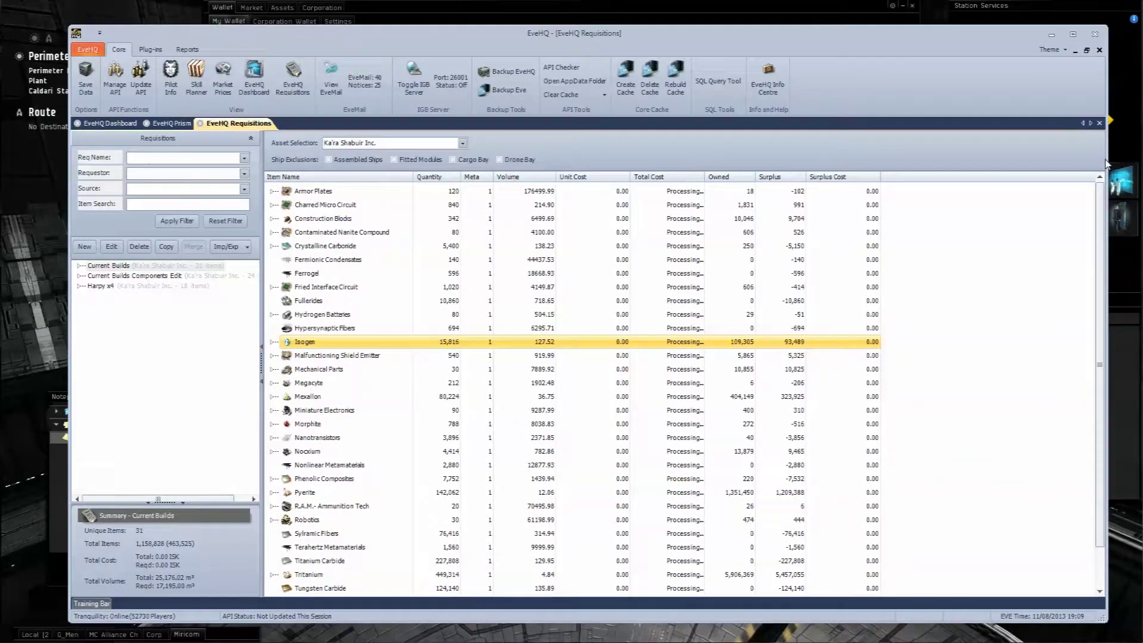
Step: Move EveHQ aside, then close the Blueprint Calculator, answering No to saving job changes
{"action": "left_click_drag", "start_coordinate": [1105, 165], "coordinate": [933, 151]}
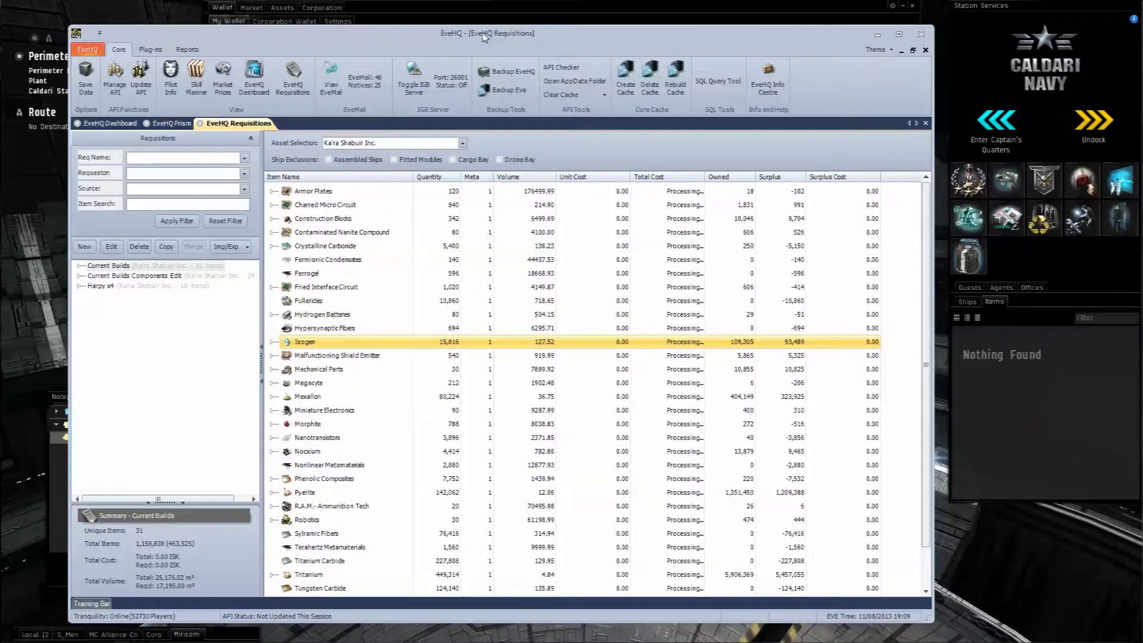
{"action": "left_click_drag", "start_coordinate": [492, 50], "coordinate": [686, 46]}
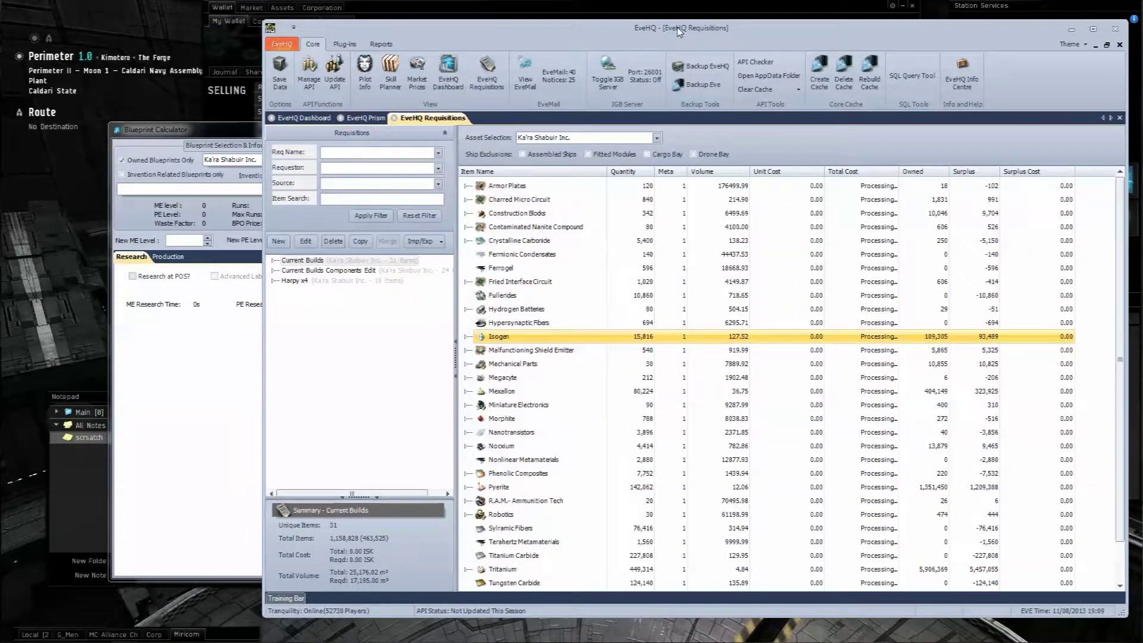
{"action": "left_click", "coordinate": [232, 355]}
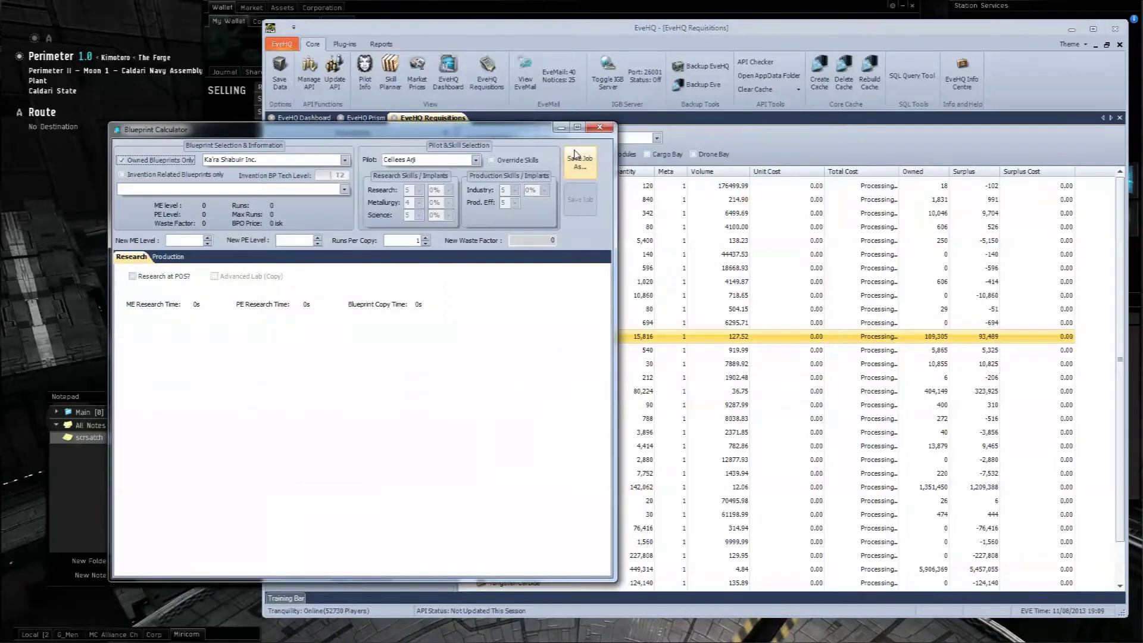
{"action": "left_click", "coordinate": [600, 126]}
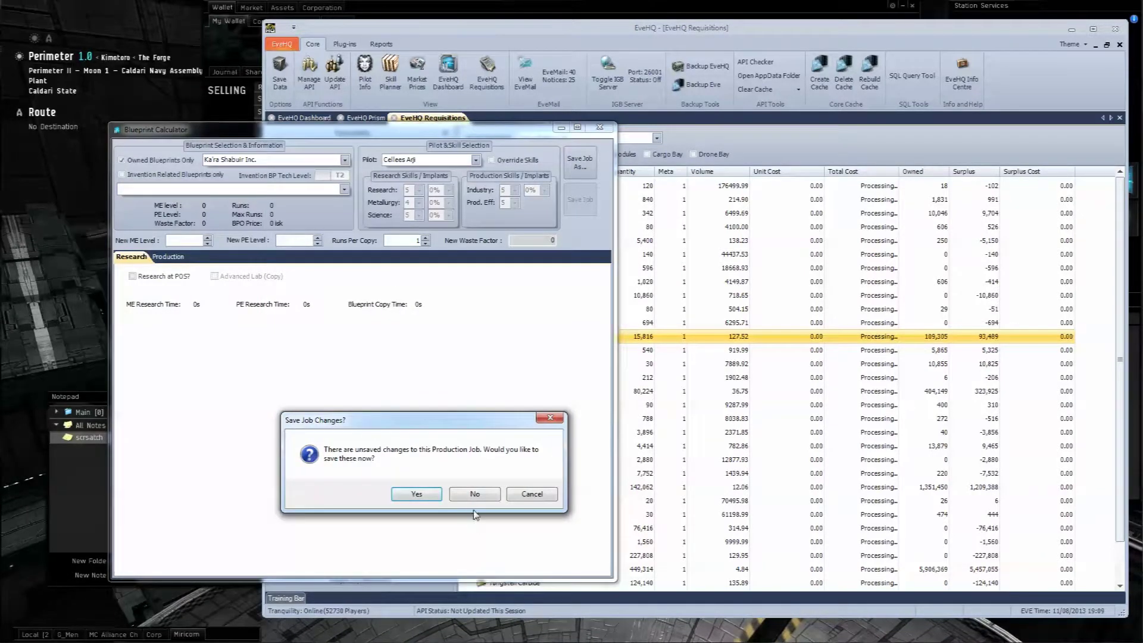
{"action": "left_click", "coordinate": [474, 496]}
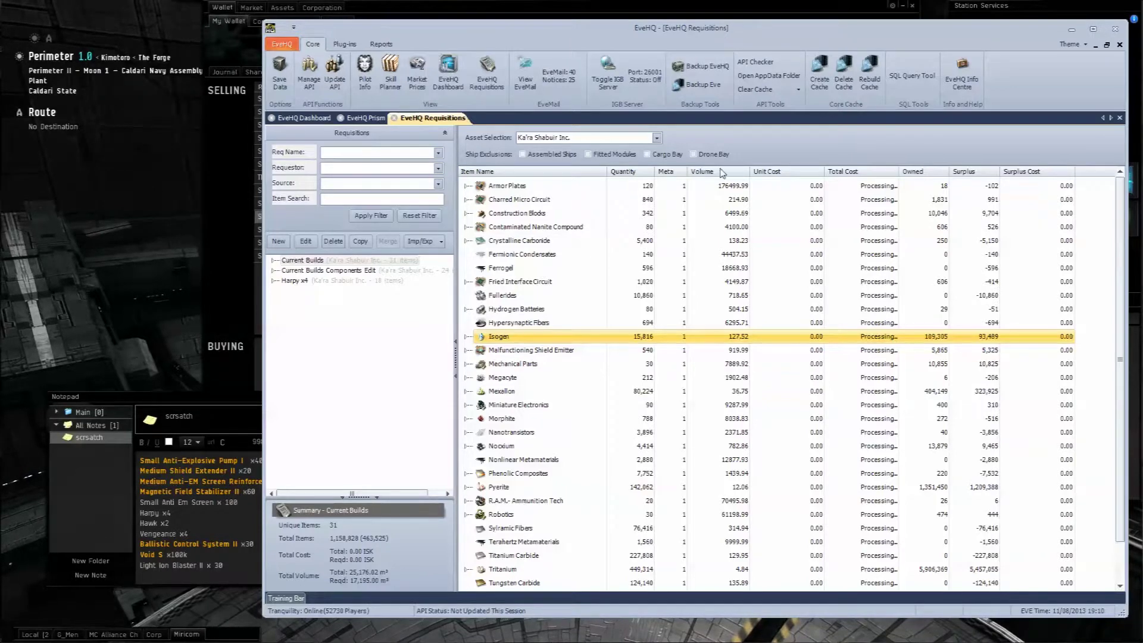
{"action": "left_click", "coordinate": [748, 395]}
{"action": "left_click", "coordinate": [751, 310]}
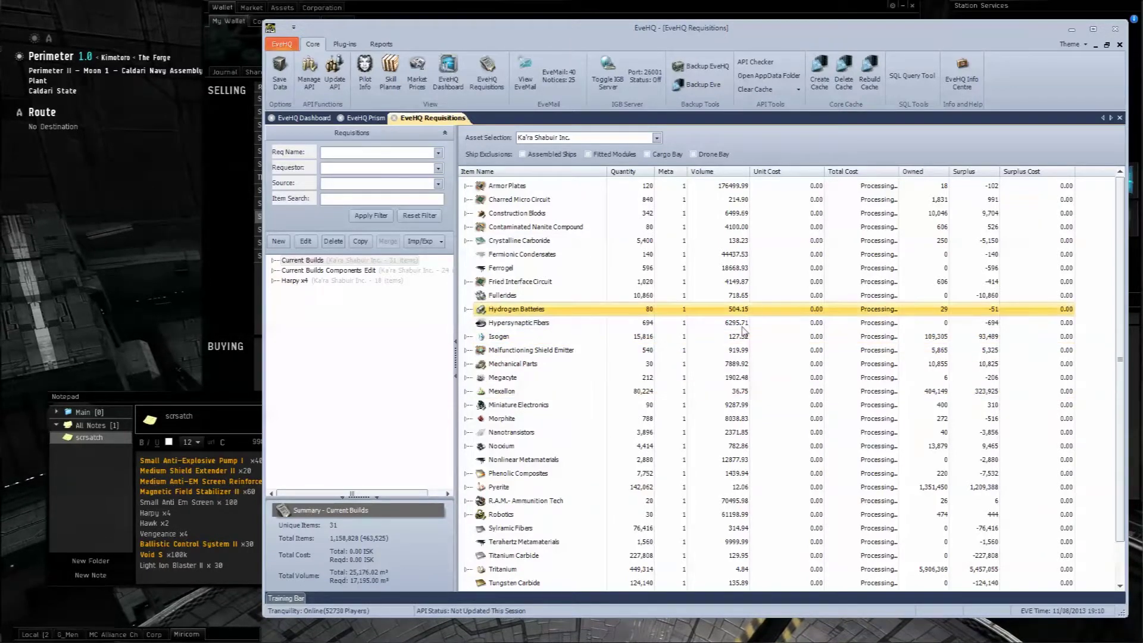
{"action": "left_click", "coordinate": [735, 408]}
{"action": "left_click", "coordinate": [737, 380]}
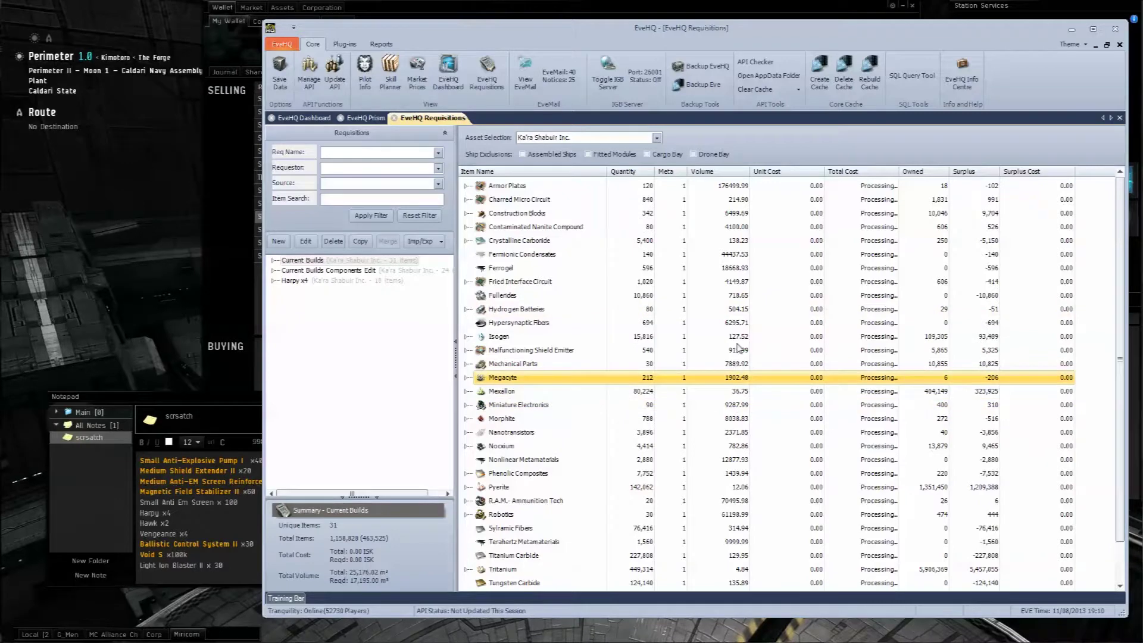
{"action": "left_click", "coordinate": [741, 311]}
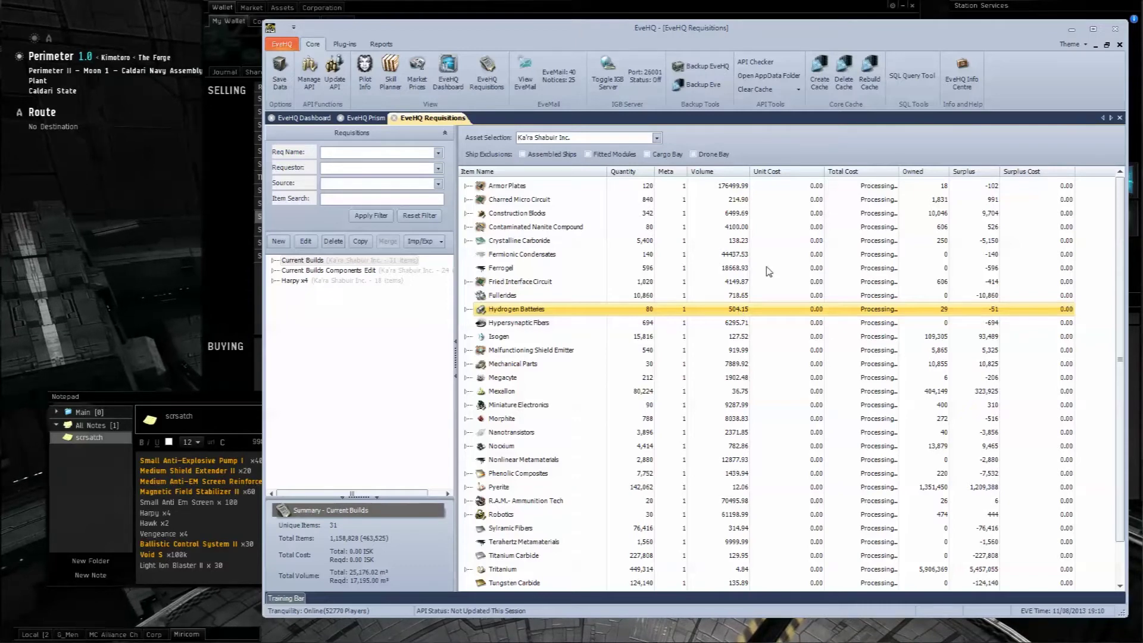
{"action": "left_click", "coordinate": [818, 440]}
{"action": "scroll", "coordinate": [826, 447], "scroll_direction": "down", "scroll_amount": 1}
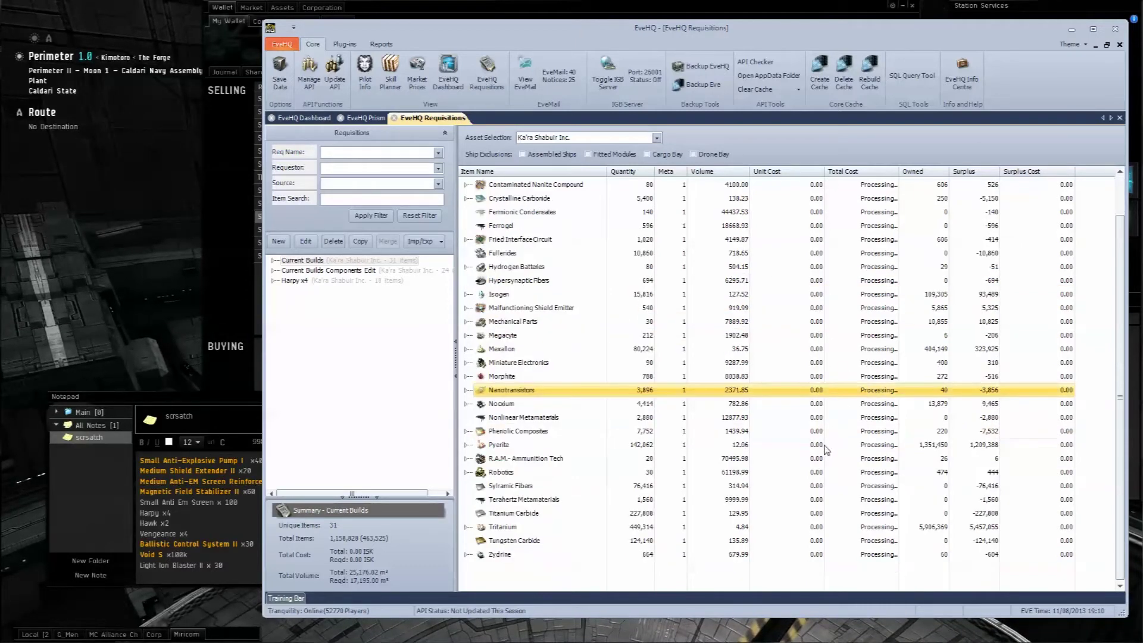
{"action": "left_click", "coordinate": [645, 309]}
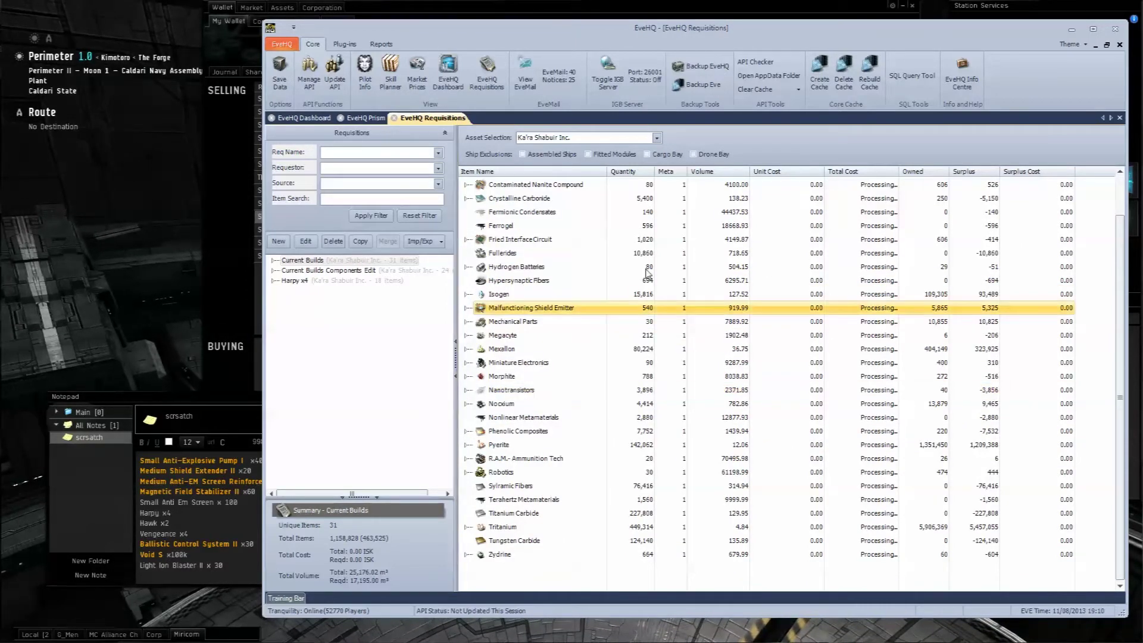
{"action": "key", "text": "Up"}
{"action": "key", "text": "Up"}
{"action": "key", "text": "Up"}
{"action": "key", "text": "Up"}
{"action": "key", "text": "Up"}
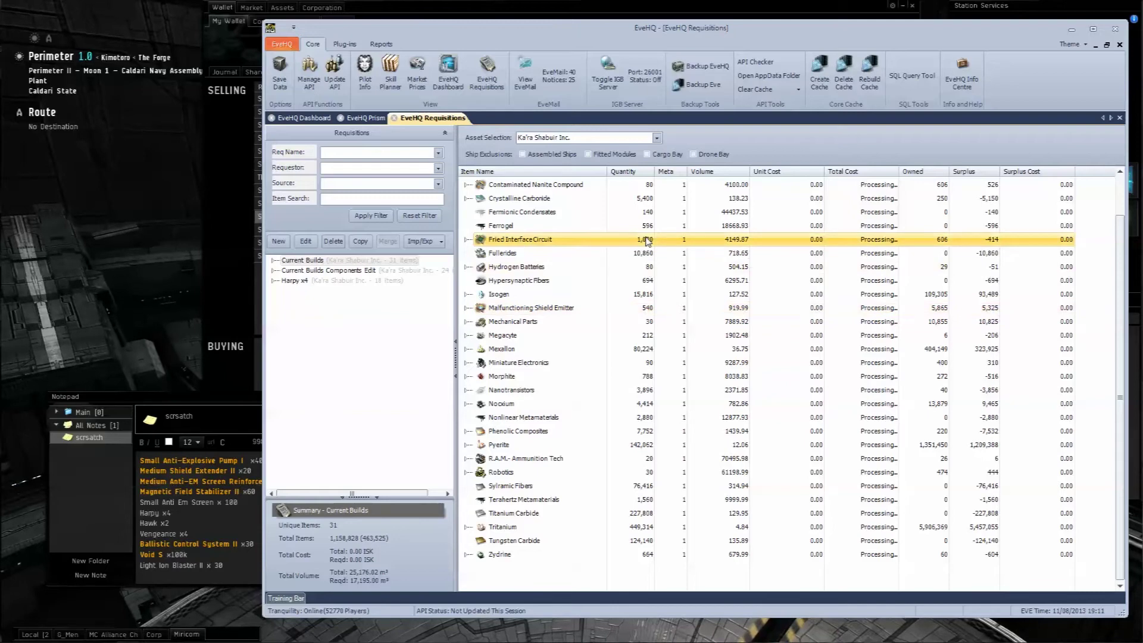
{"action": "left_click", "coordinate": [761, 403]}
{"action": "left_click", "coordinate": [759, 472]}
{"action": "left_click", "coordinate": [752, 350]}
{"action": "left_click", "coordinate": [749, 309]}
{"action": "left_click", "coordinate": [746, 255]}
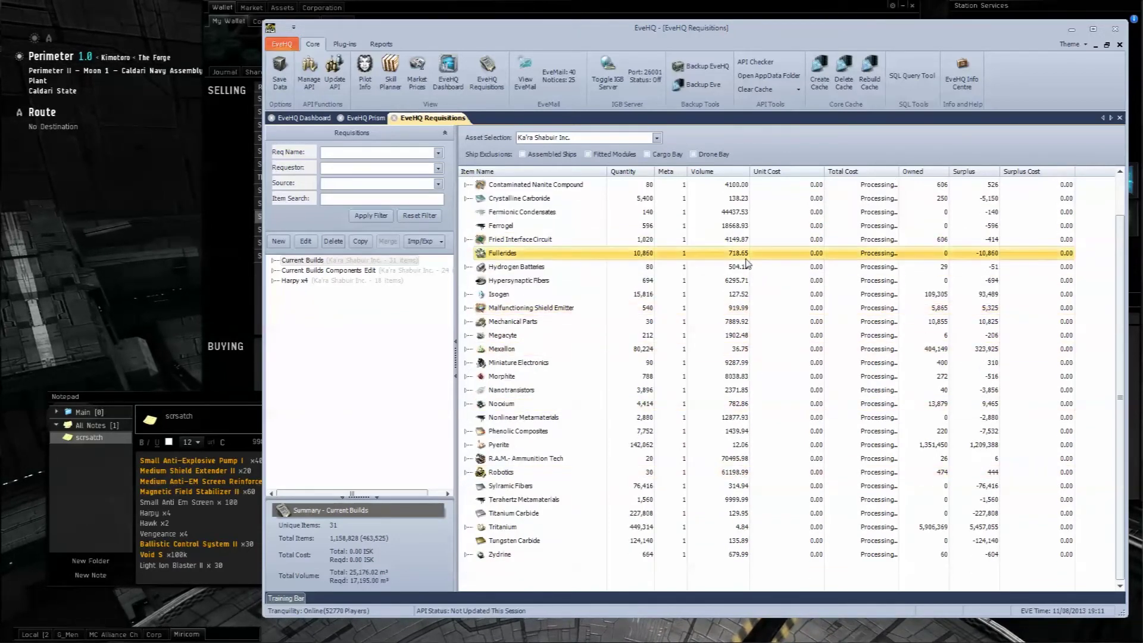
{"action": "scroll", "coordinate": [752, 265], "scroll_direction": "up", "scroll_amount": 1}
{"action": "left_click", "coordinate": [743, 269]}
{"action": "left_click", "coordinate": [726, 229]}
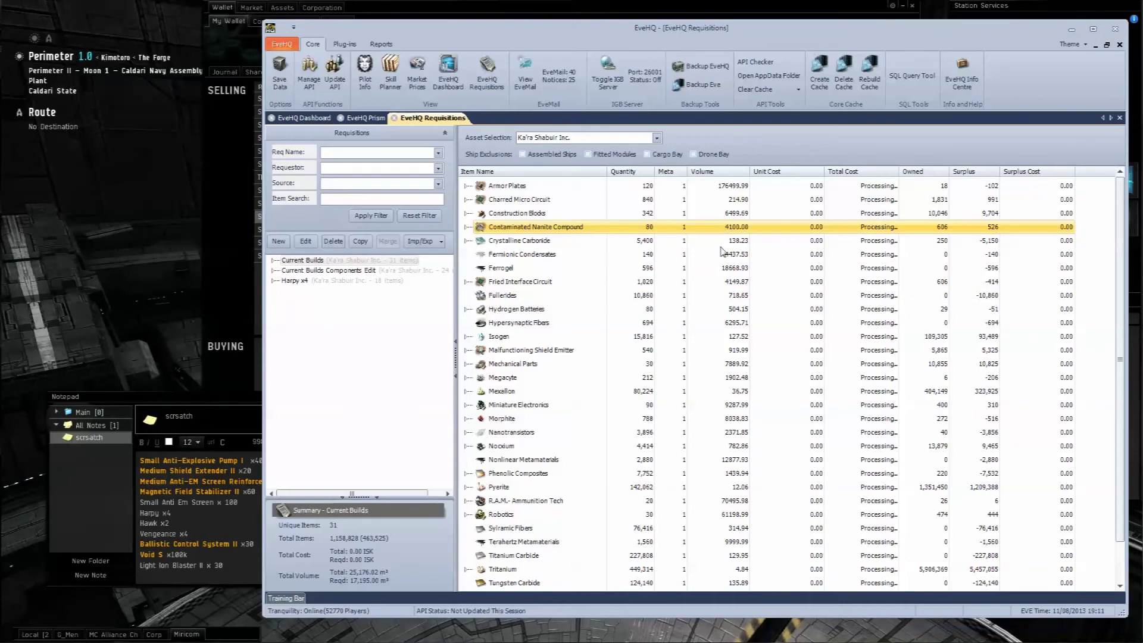
{"action": "left_click", "coordinate": [710, 447]}
{"action": "scroll", "coordinate": [784, 523], "scroll_direction": "down", "scroll_amount": 1}
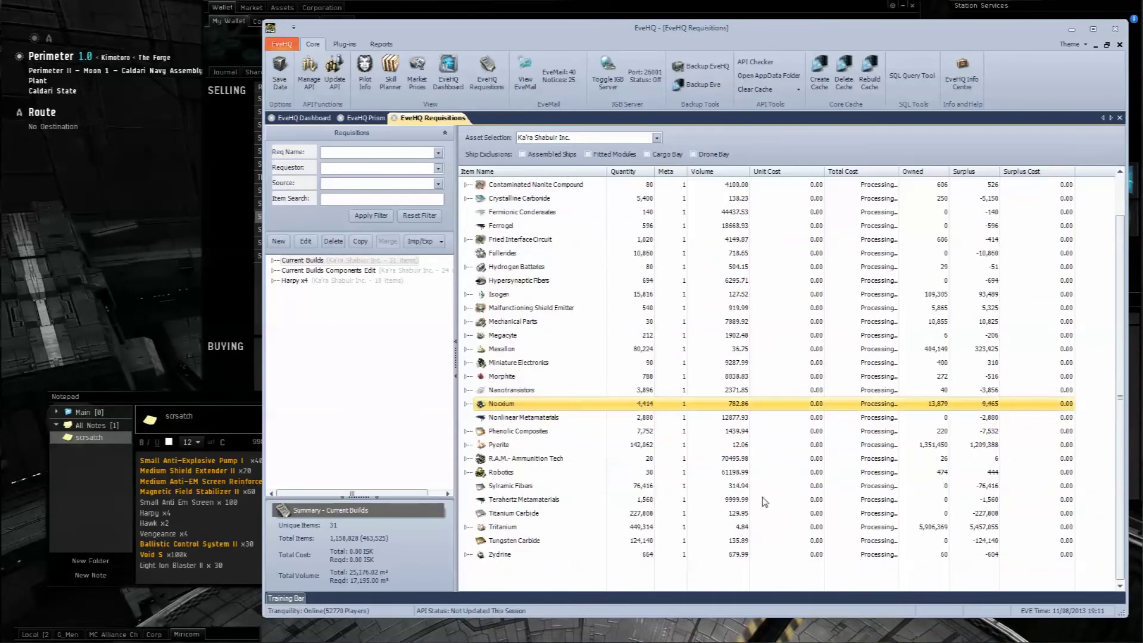
{"action": "scroll", "coordinate": [764, 500], "scroll_direction": "up", "scroll_amount": 1}
{"action": "left_click", "coordinate": [758, 338]}
{"action": "left_click", "coordinate": [768, 377]}
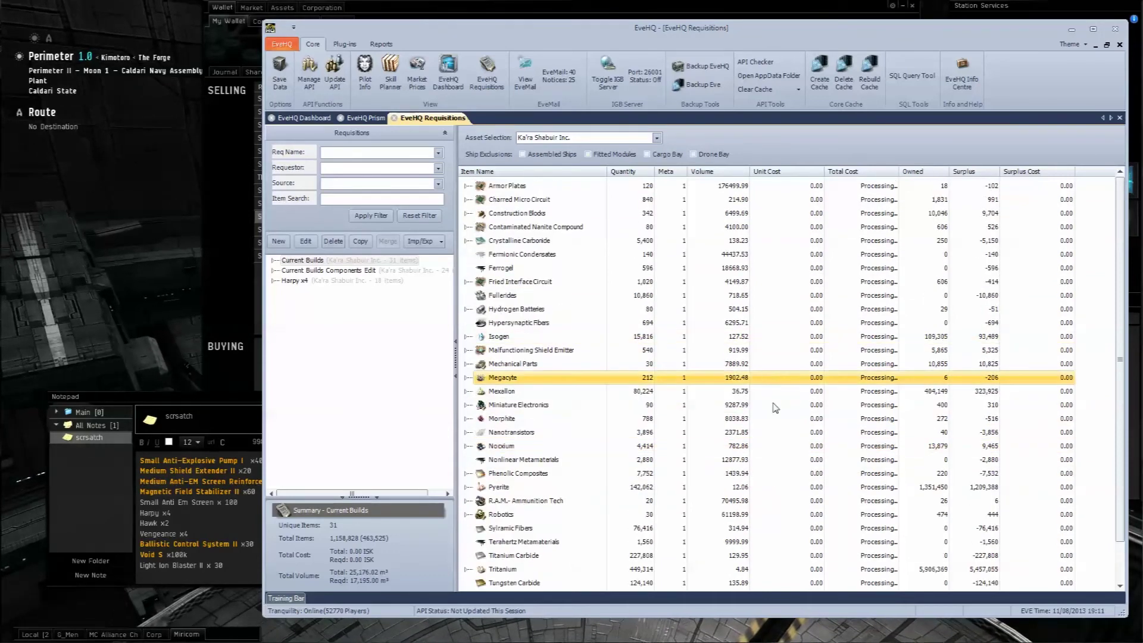